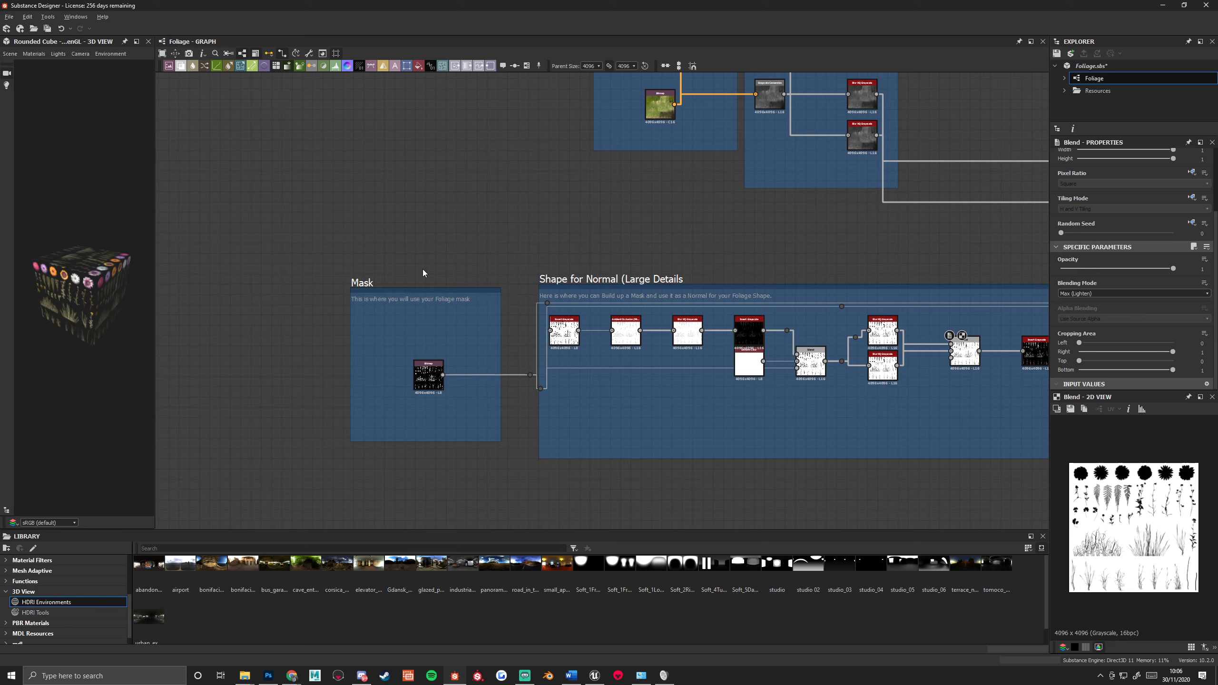
Pan the Mask frame into view and widen the 3D View panel beside the graph.
{"action": "middle_click_drag", "start_coordinate": [559, 302], "coordinate": [406, 325]}
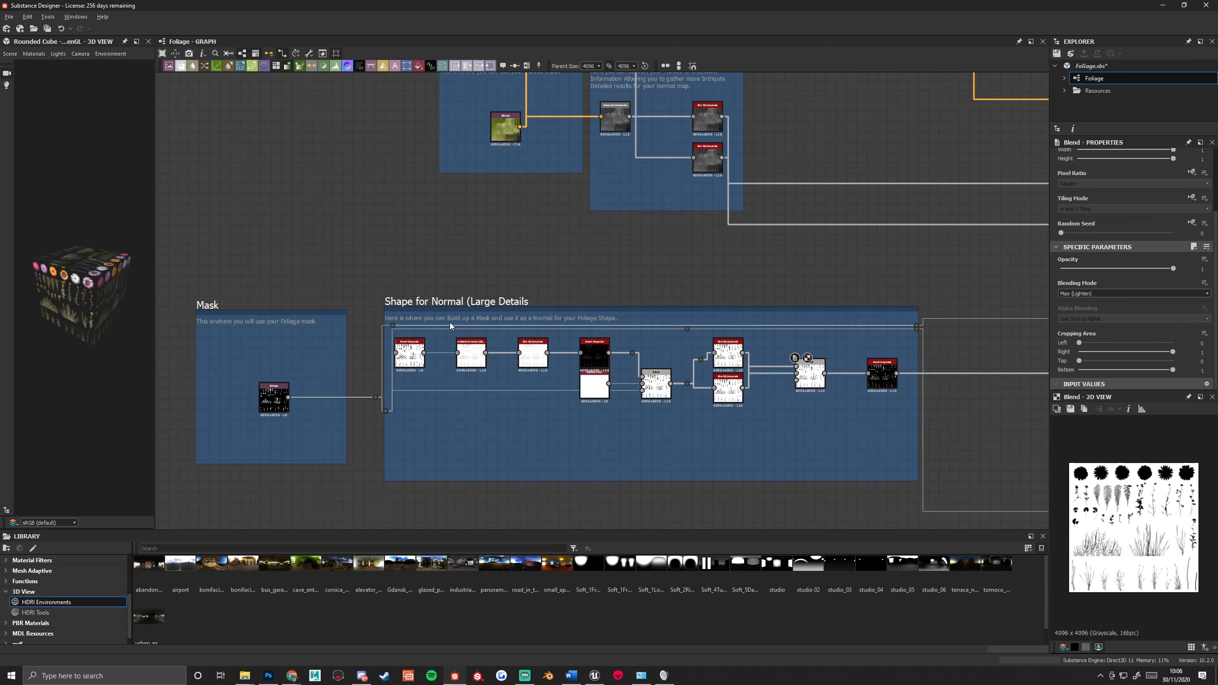
{"action": "left_click_drag", "start_coordinate": [158, 283], "coordinate": [657, 266]}
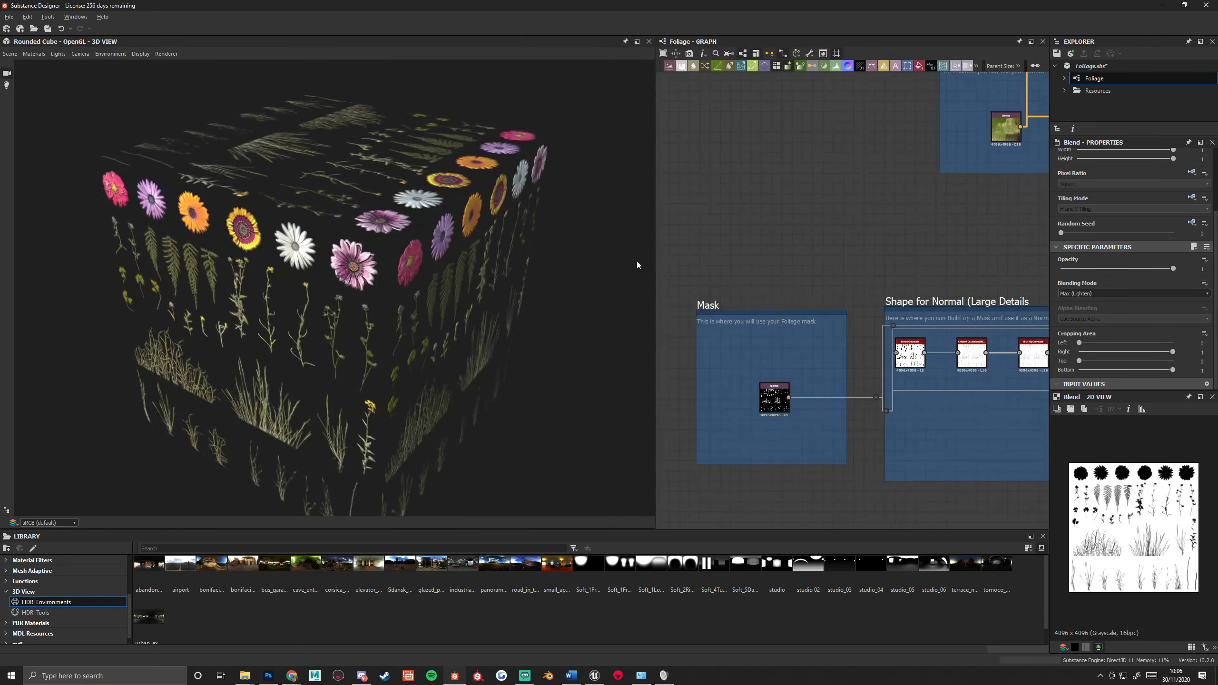
Feed the Opacity output from a grayscale Uniform Color node set to 255 white.
{"action": "left_click_drag", "start_coordinate": [461, 317], "coordinate": [473, 280]}
{"action": "scroll", "coordinate": [475, 280], "scroll_direction": "down", "scroll_amount": 3}
{"action": "scroll", "coordinate": [844, 229], "scroll_direction": "down", "scroll_amount": 3}
{"action": "middle_click_drag", "start_coordinate": [844, 229], "coordinate": [595, 233]}
{"action": "middle_click_drag", "start_coordinate": [888, 232], "coordinate": [580, 236]}
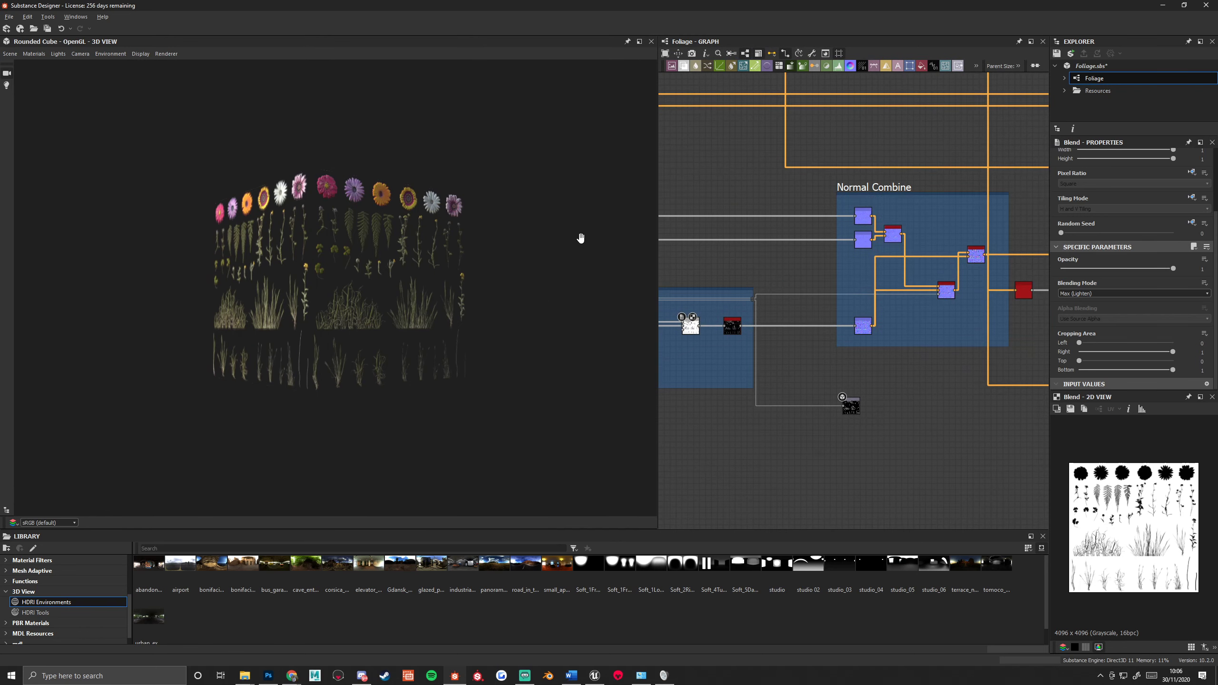
{"action": "middle_click_drag", "start_coordinate": [926, 316], "coordinate": [780, 321]}
{"action": "middle_click_drag", "start_coordinate": [669, 416], "coordinate": [832, 340]}
{"action": "scroll", "coordinate": [831, 340], "scroll_direction": "up", "scroll_amount": 3}
{"action": "key", "text": "space"}
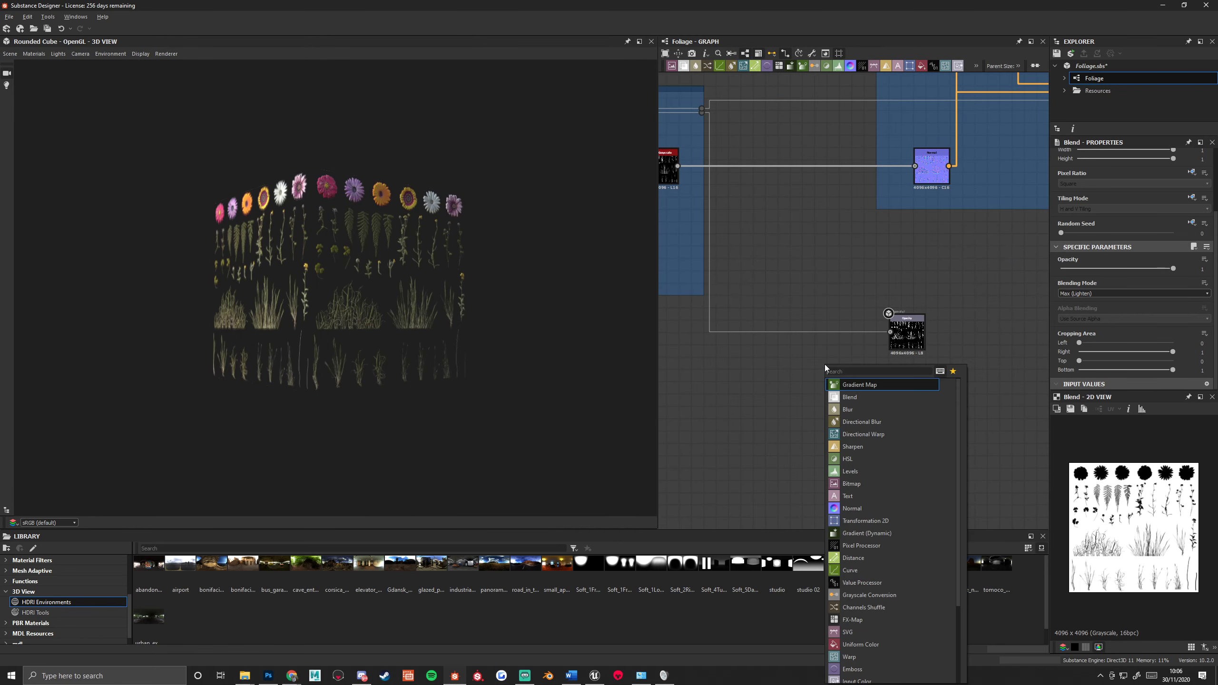
{"action": "type", "text": "u"}
{"action": "left_click", "coordinate": [848, 382]}
{"action": "left_click_drag", "start_coordinate": [838, 364], "coordinate": [890, 332]}
{"action": "double_click", "coordinate": [823, 375]}
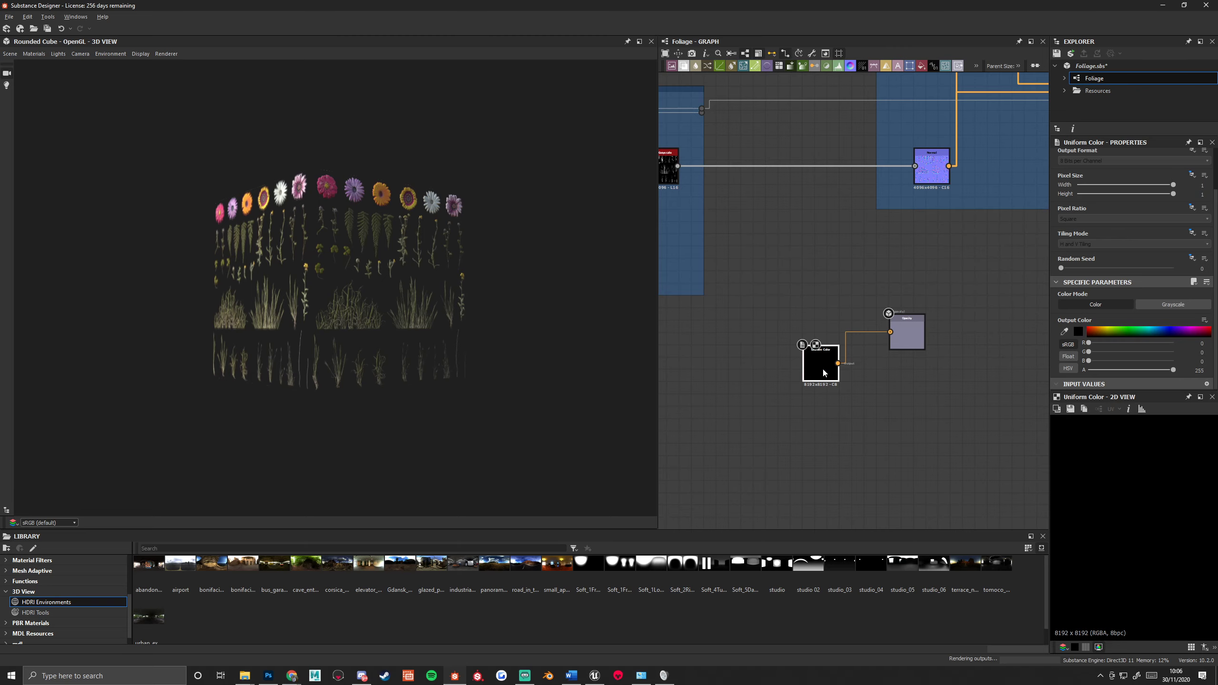
{"action": "left_click", "coordinate": [1146, 303]}
{"action": "left_click_drag", "start_coordinate": [1154, 368], "coordinate": [1186, 369]}
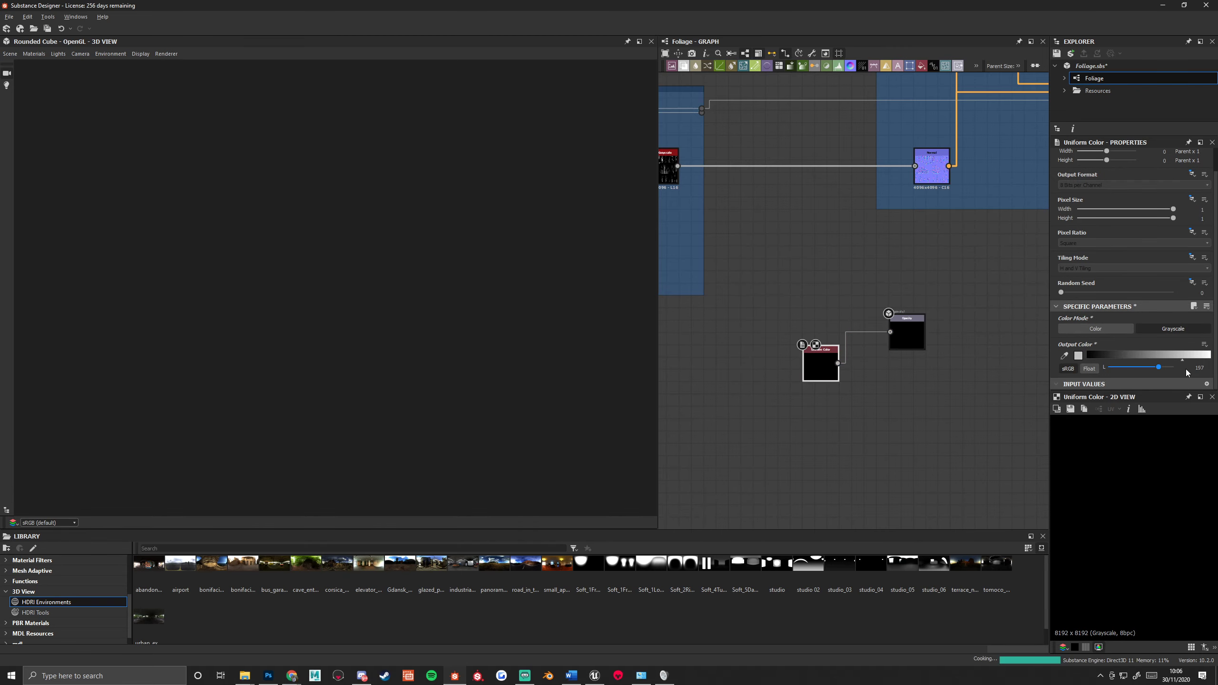
{"action": "middle_click_drag", "start_coordinate": [972, 281], "coordinate": [776, 177]}
Connect a second grayscale Uniform Color, set to light grey, into the Base Color output.
{"action": "key", "text": "space"}
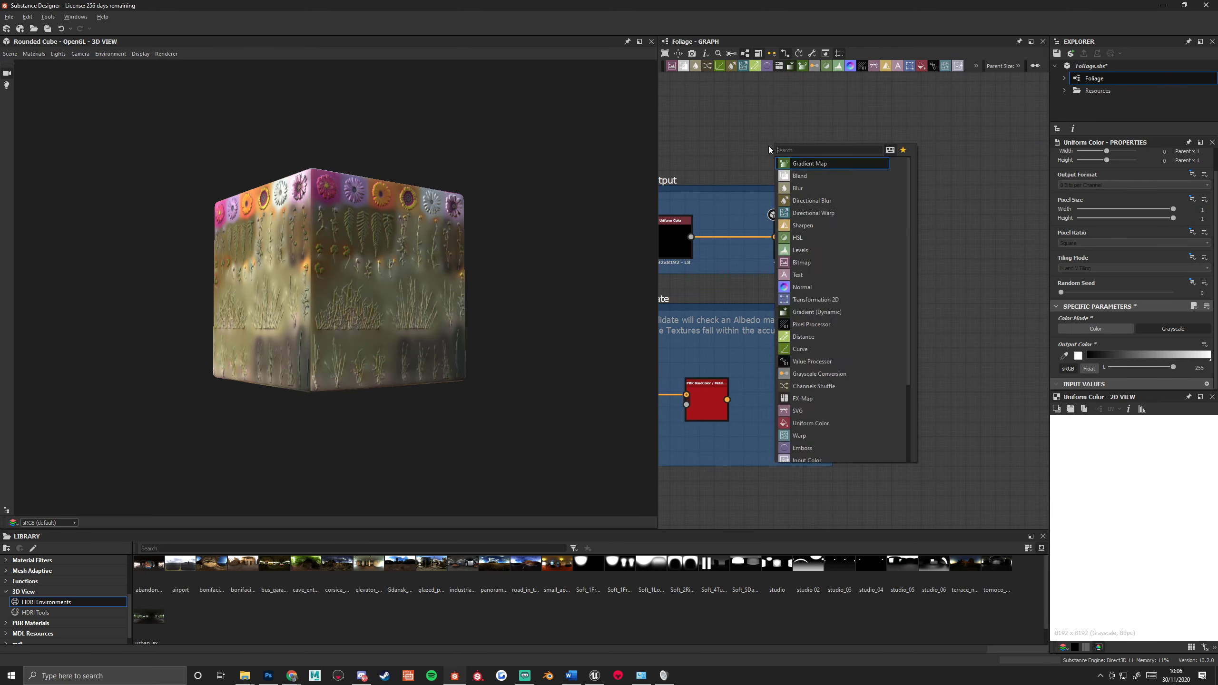
{"action": "type", "text": "u"}
{"action": "key", "text": "Escape"}
{"action": "left_click_drag", "start_coordinate": [801, 148], "coordinate": [775, 236]}
{"action": "left_click_drag", "start_coordinate": [769, 144], "coordinate": [710, 137]}
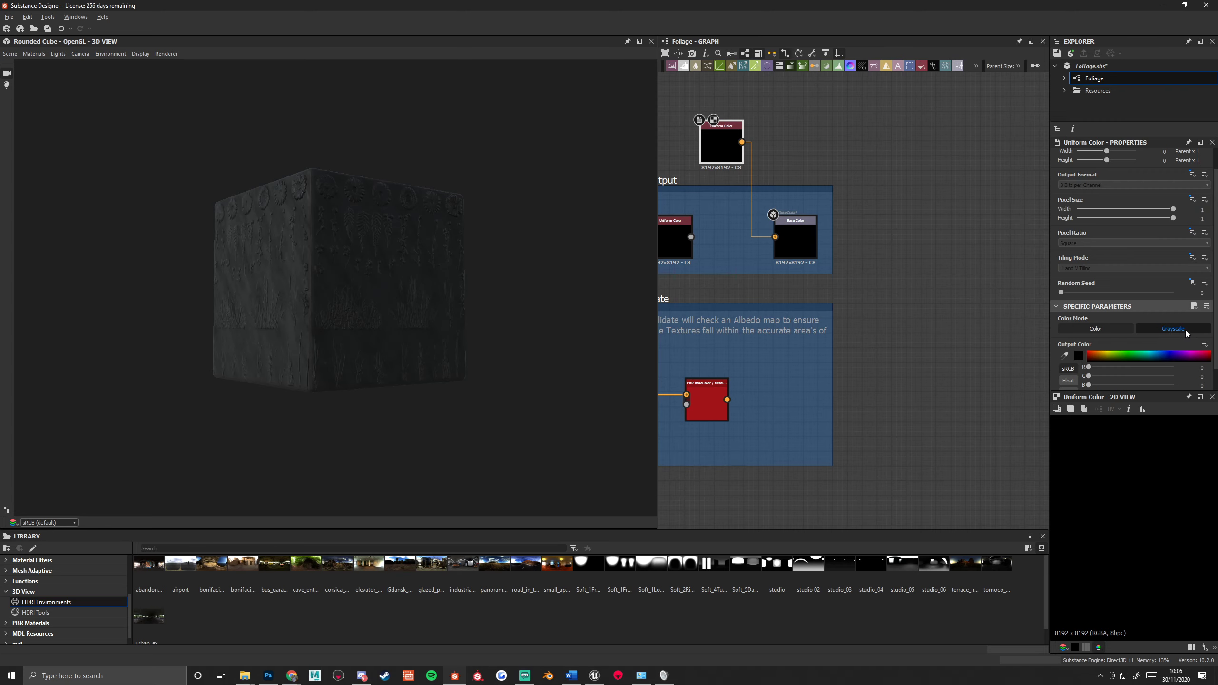
{"action": "left_click", "coordinate": [1185, 330]}
{"action": "left_click_drag", "start_coordinate": [1136, 368], "coordinate": [1150, 367]}
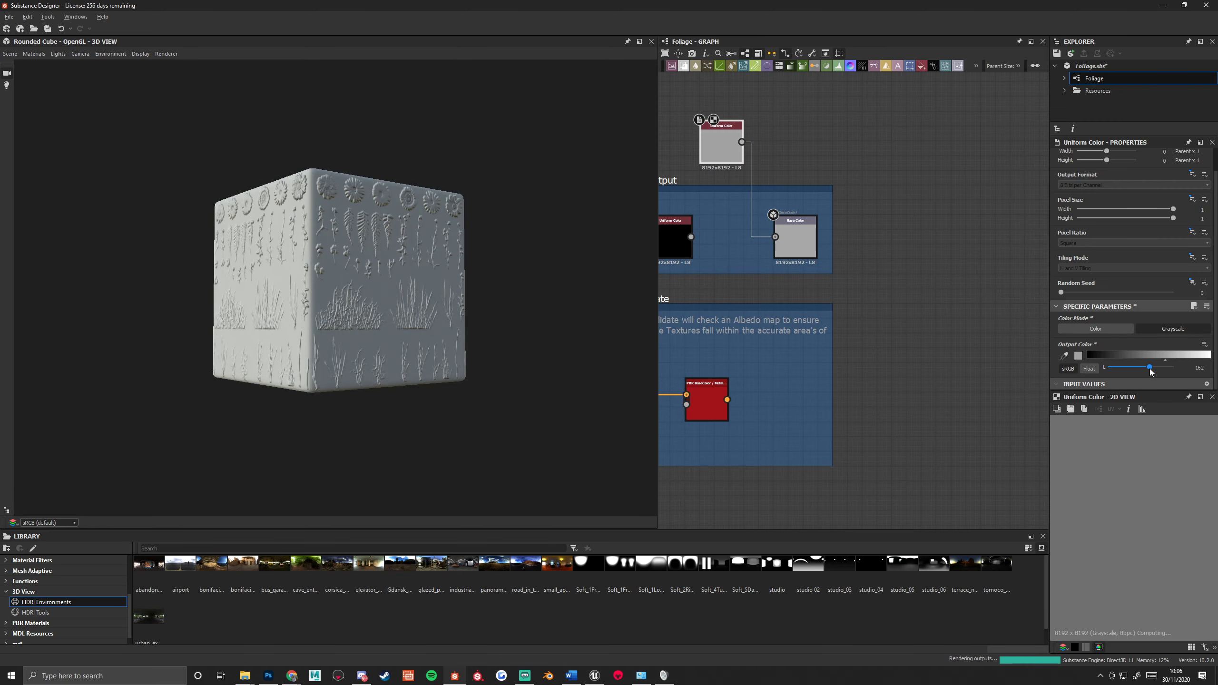
{"action": "scroll", "coordinate": [887, 258], "scroll_direction": "down", "scroll_amount": 3}
{"action": "middle_click_drag", "start_coordinate": [666, 378], "coordinate": [986, 218]}
{"action": "left_click_drag", "start_coordinate": [657, 280], "coordinate": [454, 279]}
{"action": "middle_click_drag", "start_coordinate": [597, 267], "coordinate": [784, 248]}
Add a Normal node beside the foliage mask and feed the mask Bitmap into it.
{"action": "key", "text": "space"}
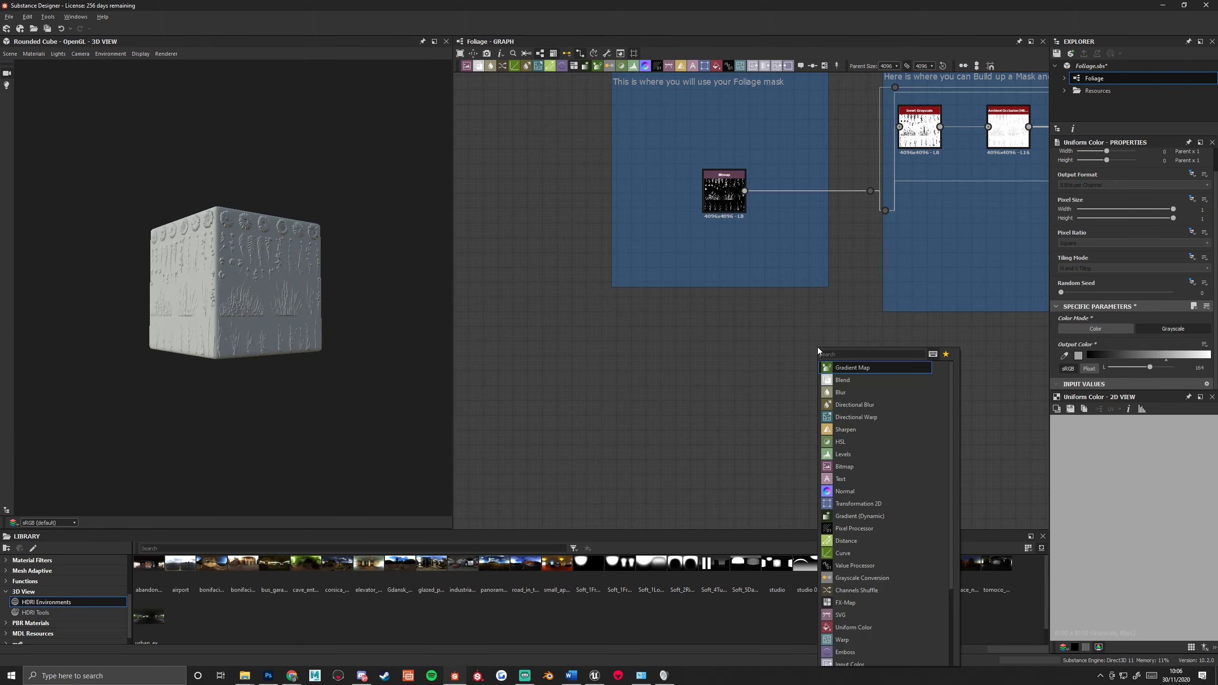
{"action": "left_click", "coordinate": [846, 492]}
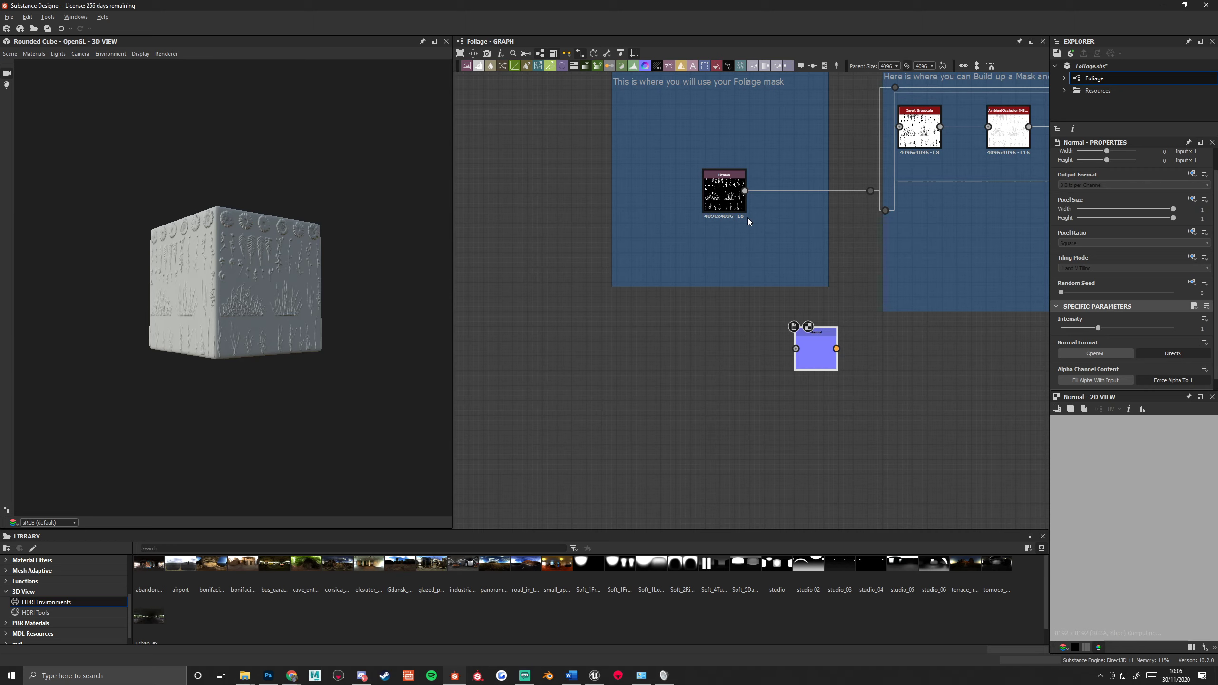
{"action": "left_click_drag", "start_coordinate": [744, 191], "coordinate": [810, 357]}
{"action": "scroll", "coordinate": [317, 292], "scroll_direction": "up", "scroll_amount": 5}
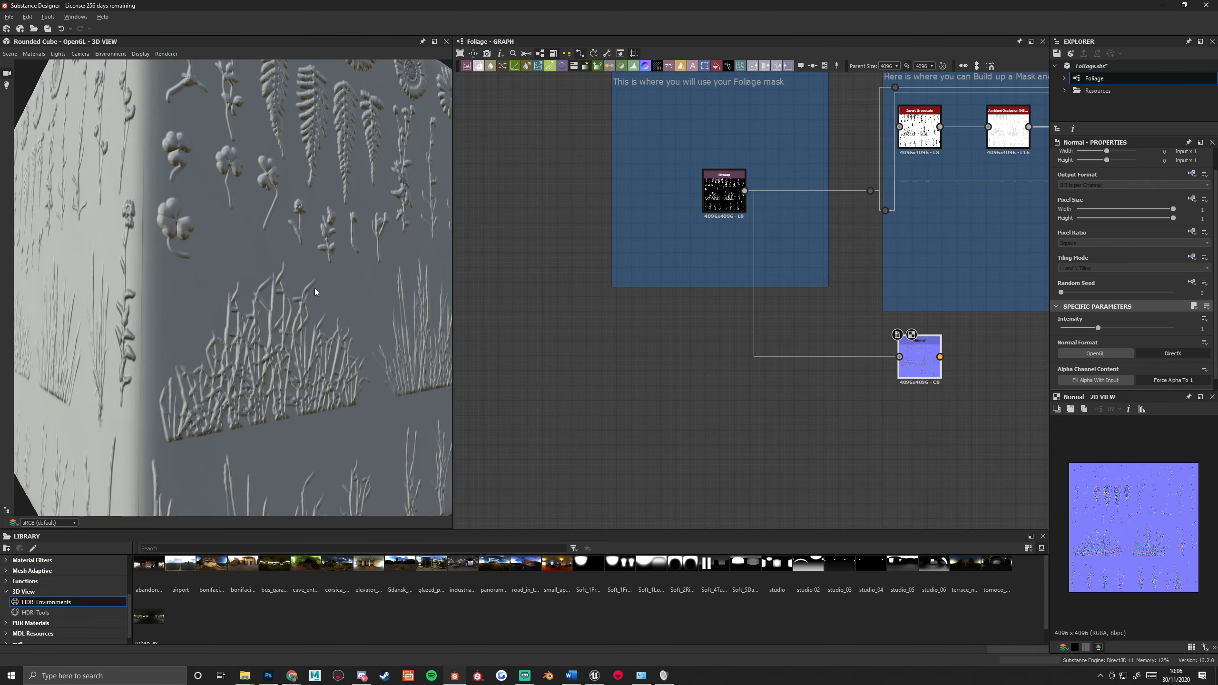
Link the Normal node's result into the Normal output and place that output beside it.
{"action": "left_click_drag", "start_coordinate": [939, 356], "coordinate": [961, 323]}
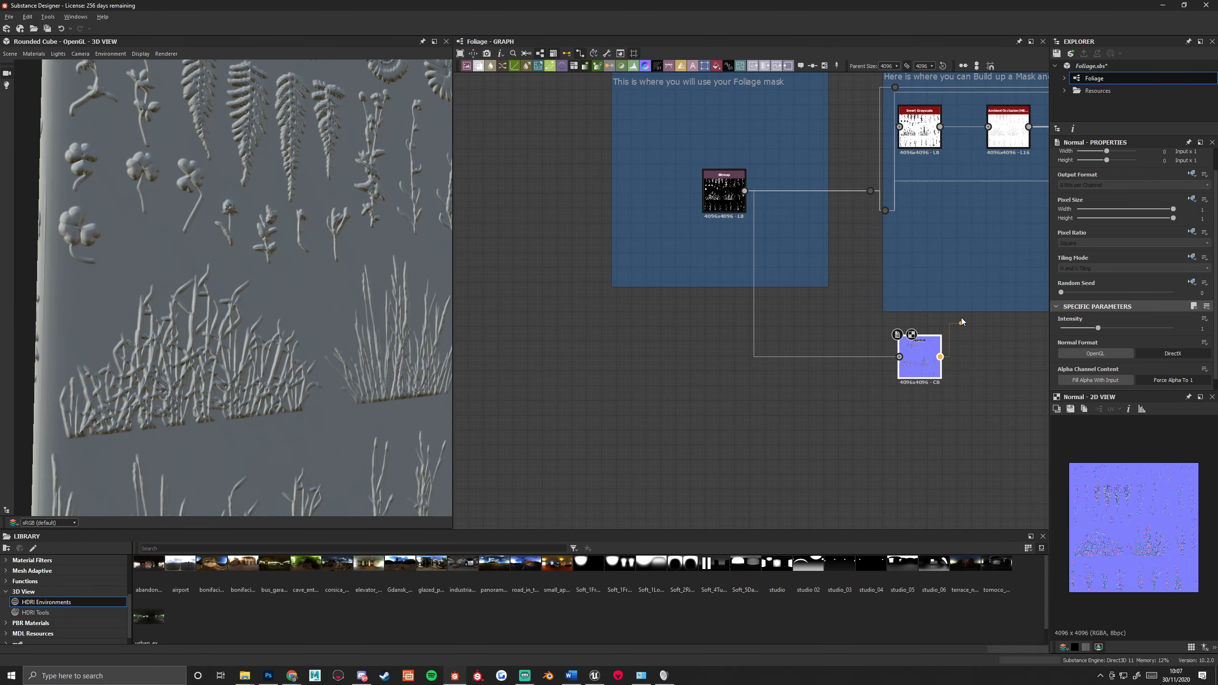
{"action": "scroll", "coordinate": [961, 323], "scroll_direction": "down", "scroll_amount": 1}
{"action": "middle_click_drag", "start_coordinate": [1007, 278], "coordinate": [712, 282]}
{"action": "middle_click_drag", "start_coordinate": [987, 216], "coordinate": [659, 329]}
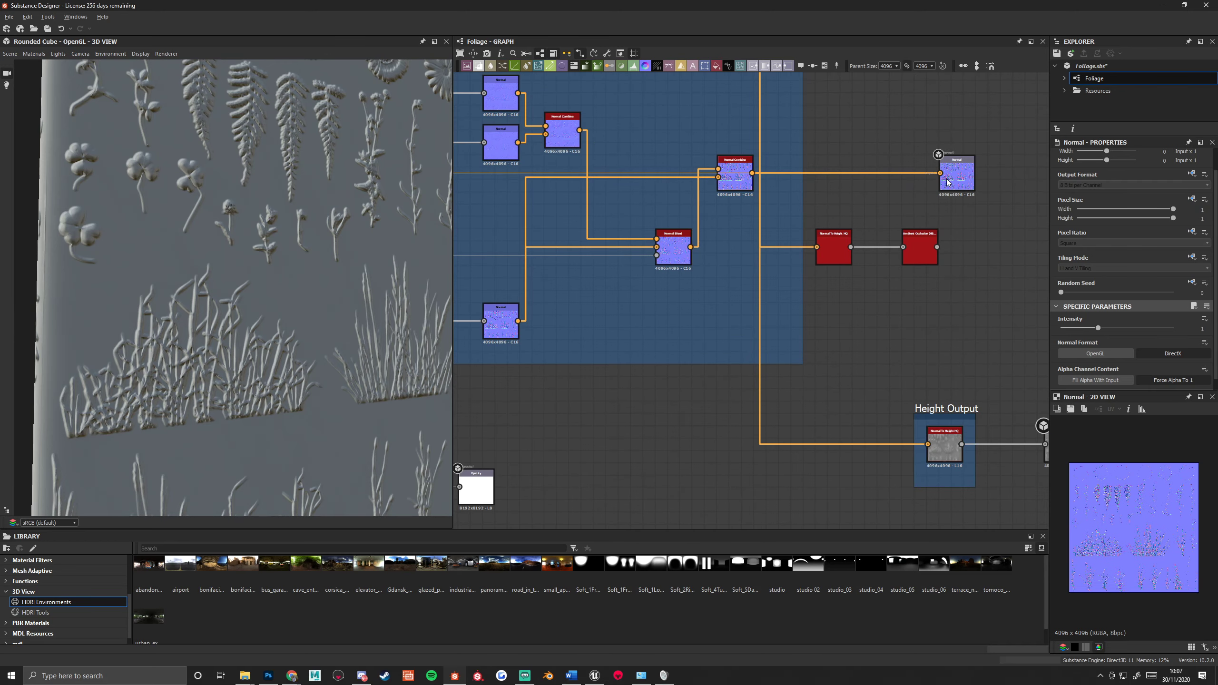
{"action": "left_click", "coordinate": [947, 182]}
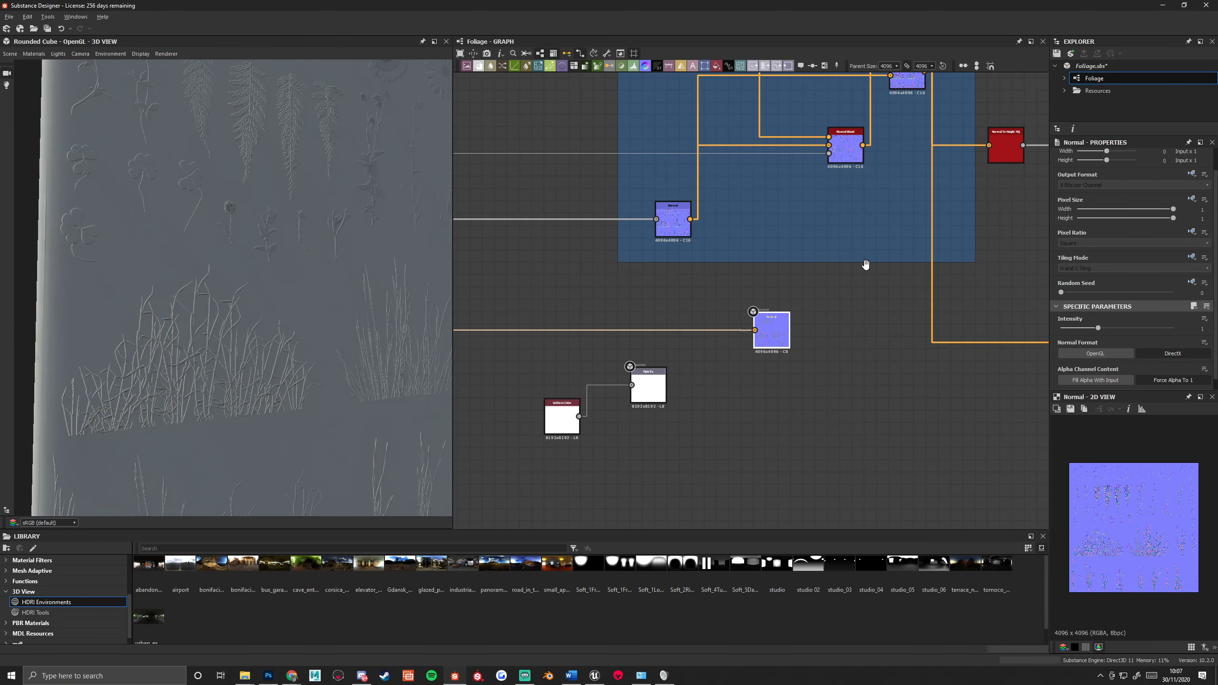
{"action": "middle_click_drag", "start_coordinate": [865, 265], "coordinate": [968, 199]}
{"action": "scroll", "coordinate": [968, 200], "scroll_direction": "down", "scroll_amount": 3}
{"action": "left_click_drag", "start_coordinate": [918, 240], "coordinate": [528, 315]}
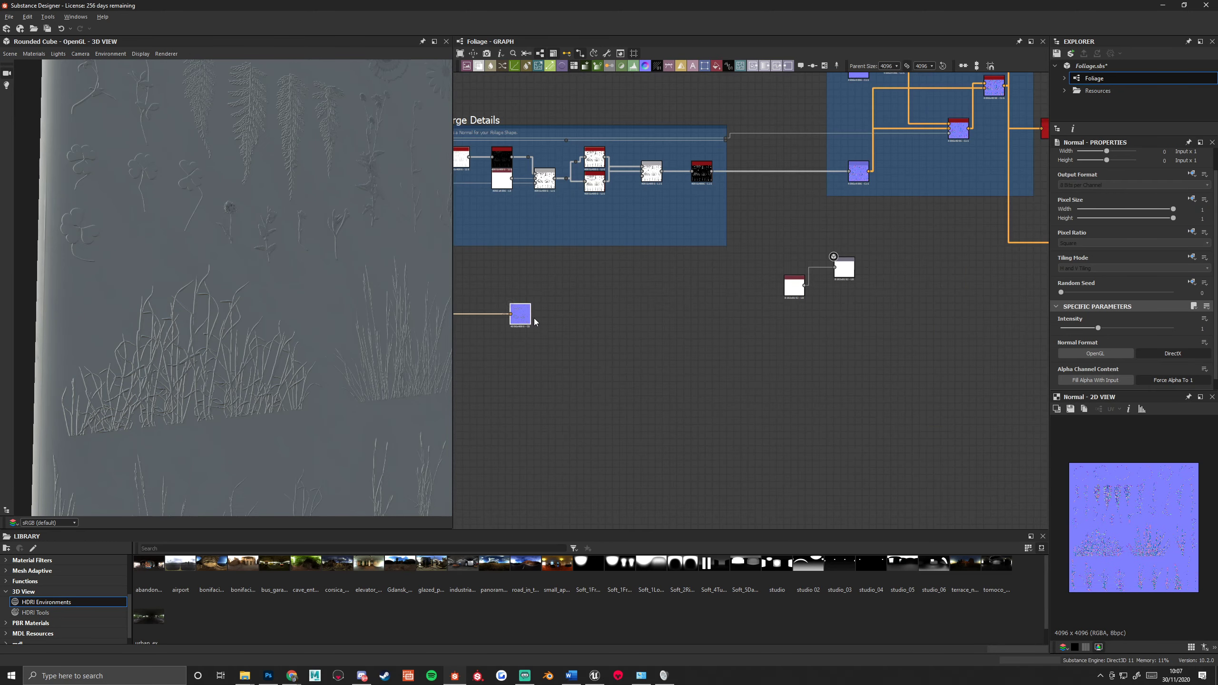
{"action": "middle_click_drag", "start_coordinate": [480, 314], "coordinate": [860, 284]}
{"action": "scroll", "coordinate": [860, 287], "scroll_direction": "up", "scroll_amount": 3}
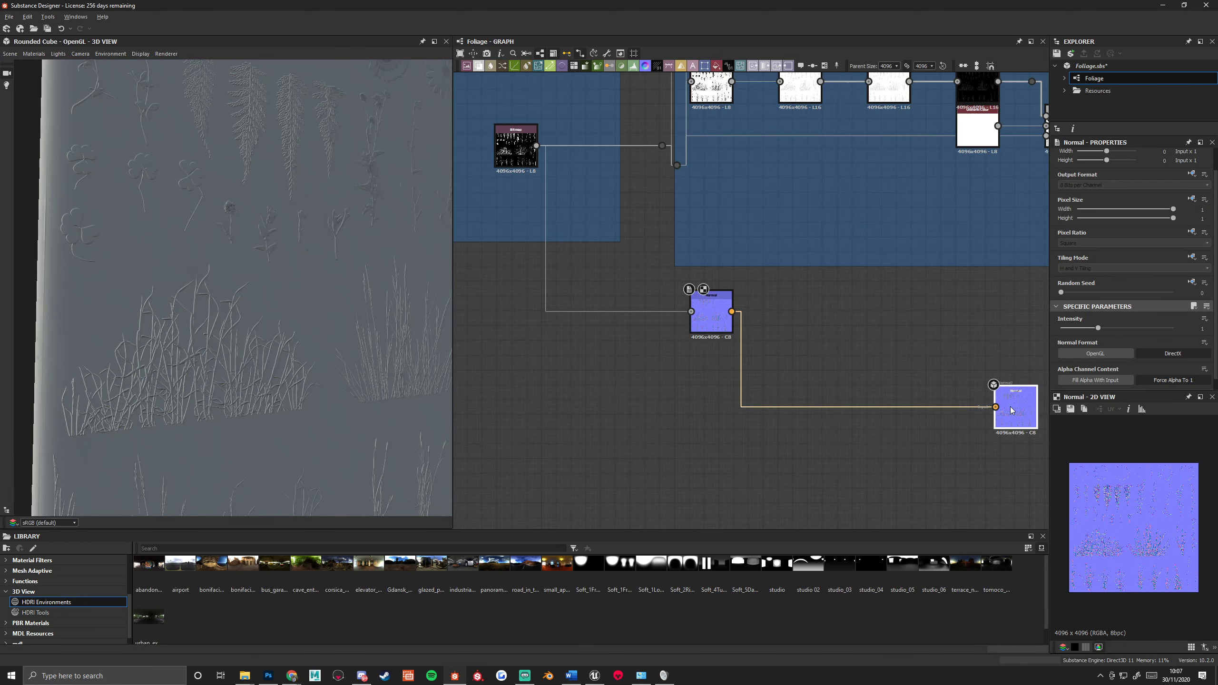
{"action": "left_click_drag", "start_coordinate": [1011, 410], "coordinate": [911, 316]}
{"action": "scroll", "coordinate": [734, 319], "scroll_direction": "up", "scroll_amount": 5}
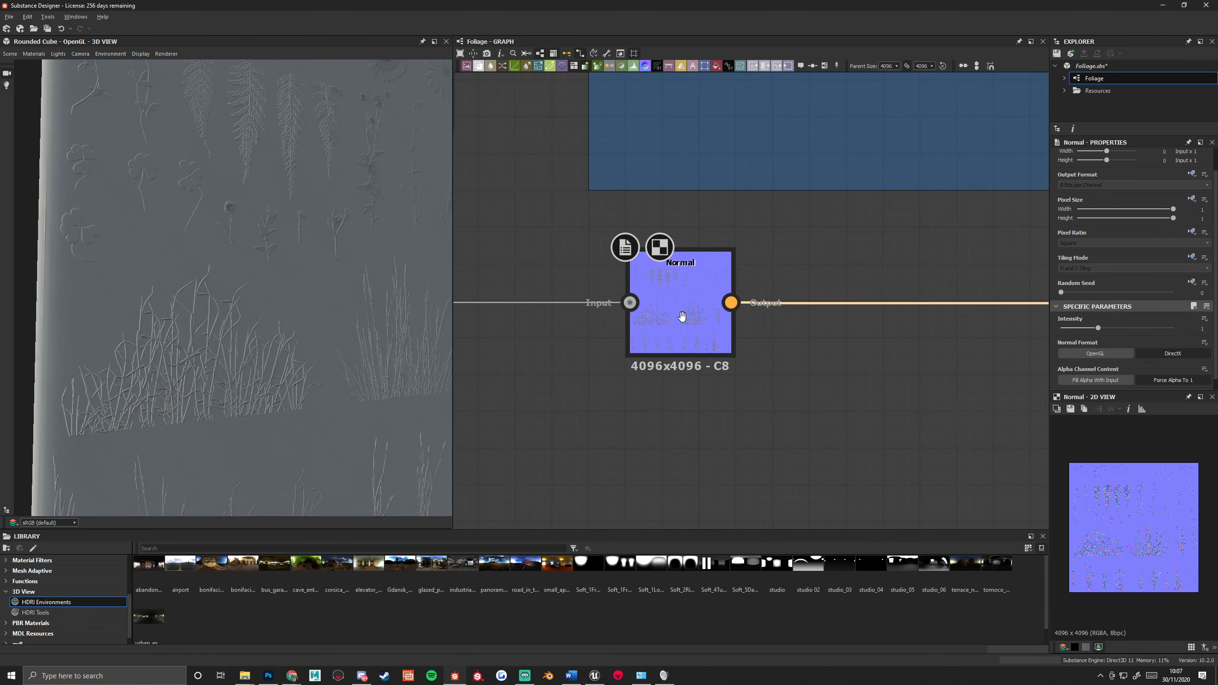
{"action": "scroll", "coordinate": [682, 316], "scroll_direction": "down", "scroll_amount": 3}
{"action": "left_click", "coordinate": [562, 115]}
Insert a Bitmap node loading the Foliage_Atlass_Opacity image from the Final folder.
{"action": "right_click", "coordinate": [570, 285]}
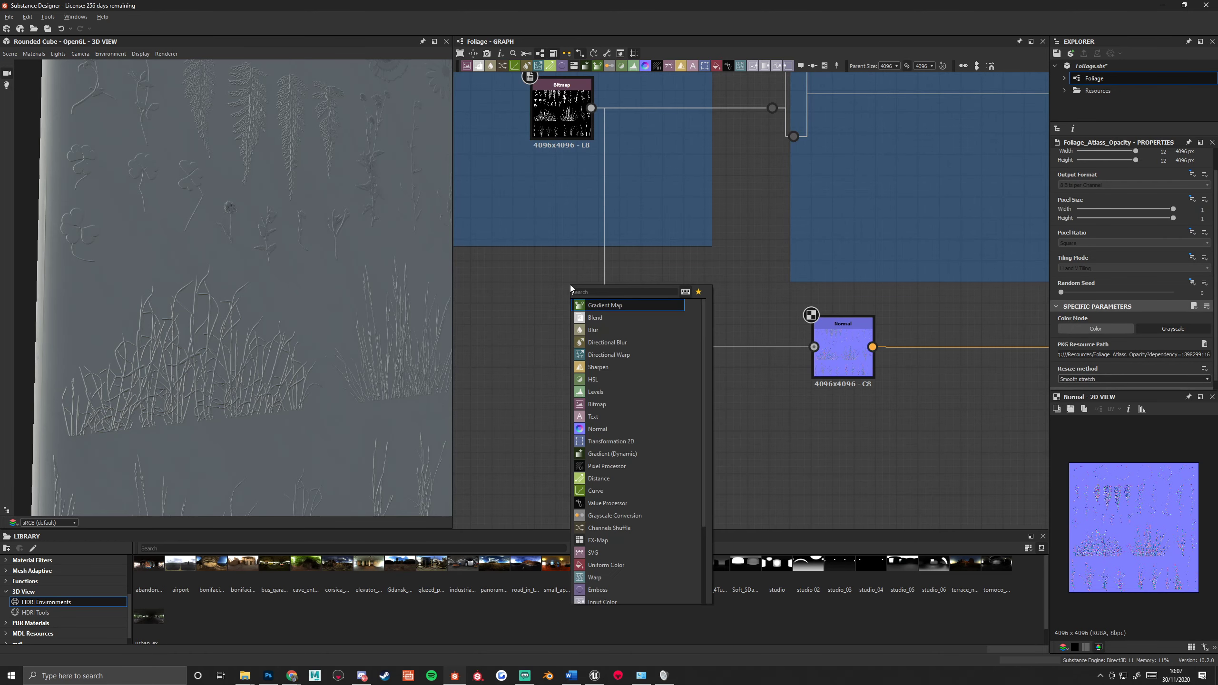
{"action": "left_click", "coordinate": [601, 405]}
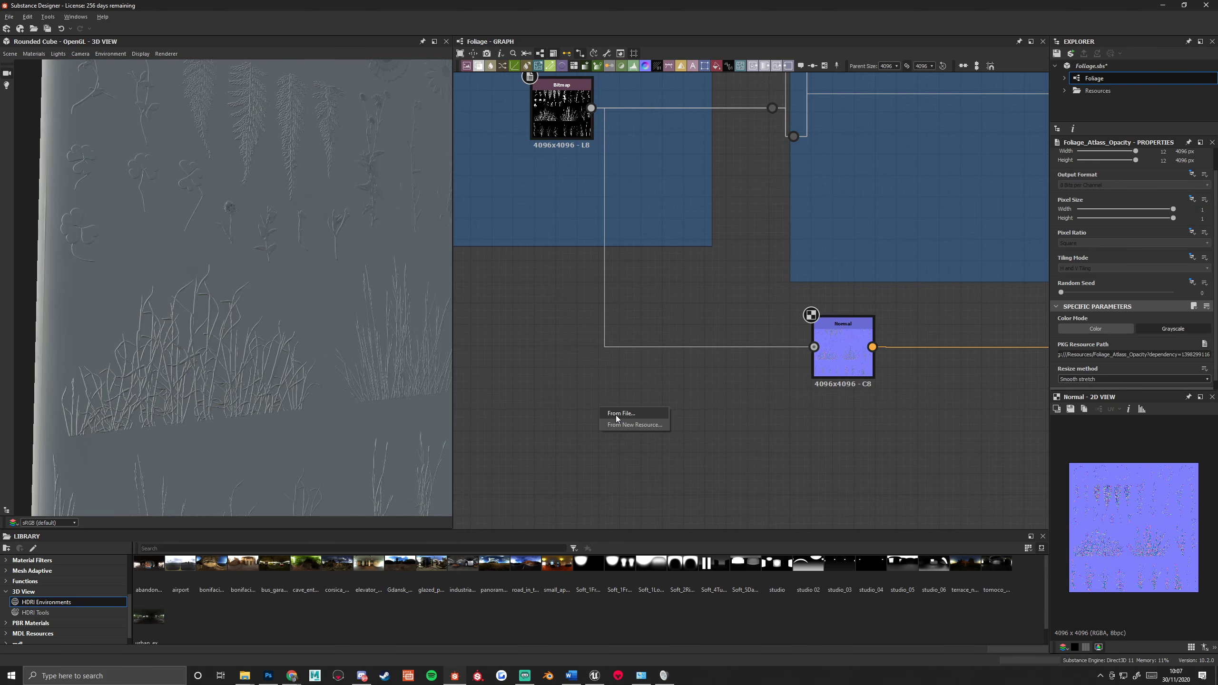
{"action": "left_click", "coordinate": [618, 413]}
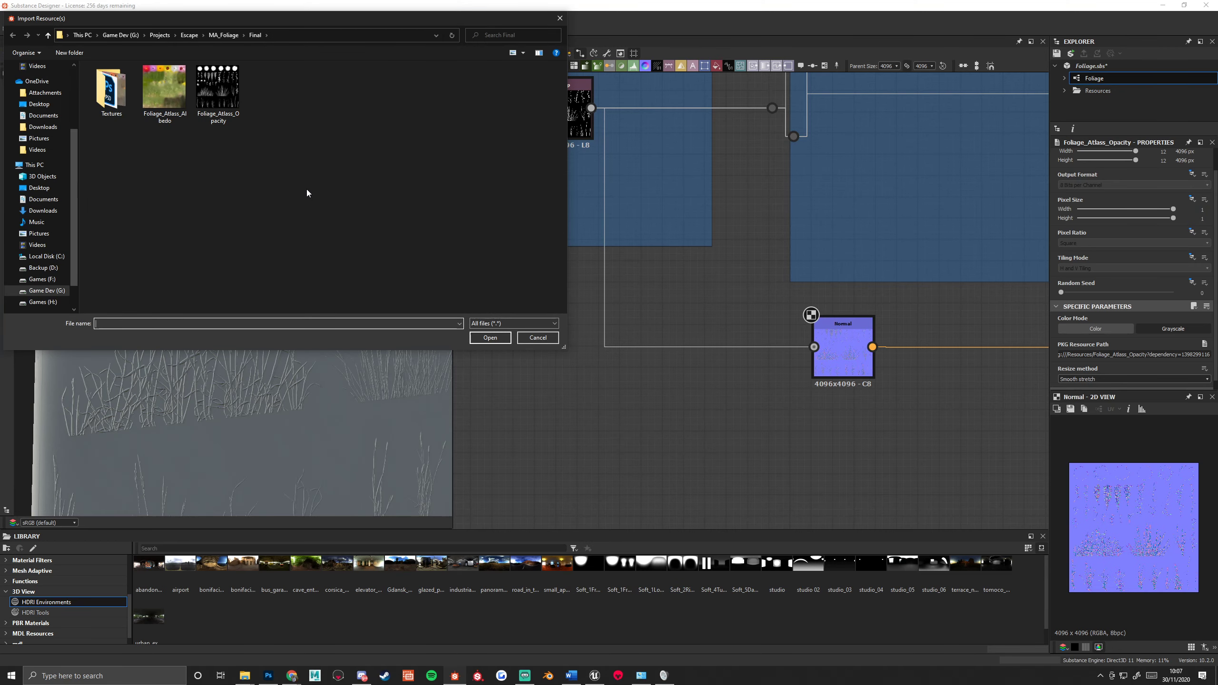
{"action": "double_click", "coordinate": [232, 97]}
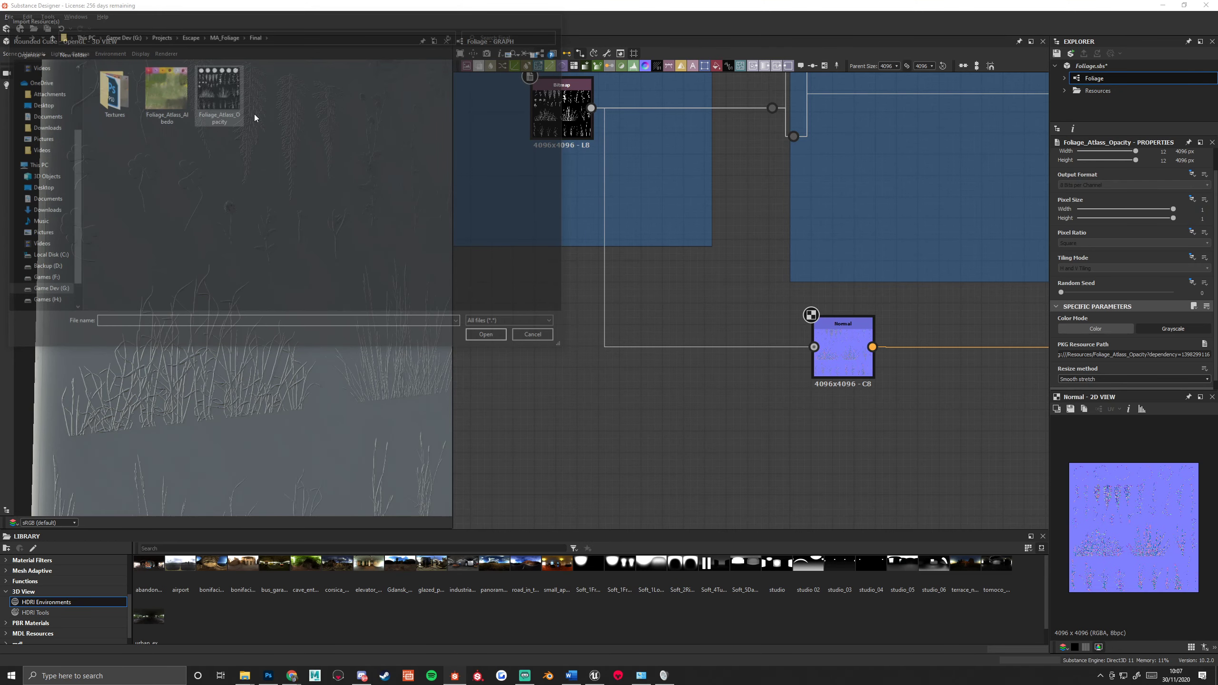
{"action": "double_click", "coordinate": [560, 111]}
{"action": "middle_click_drag", "start_coordinate": [600, 206], "coordinate": [649, 316]}
{"action": "scroll", "coordinate": [649, 316], "scroll_direction": "up", "scroll_amount": 2}
{"action": "scroll", "coordinate": [256, 249], "scroll_direction": "up", "scroll_amount": 4}
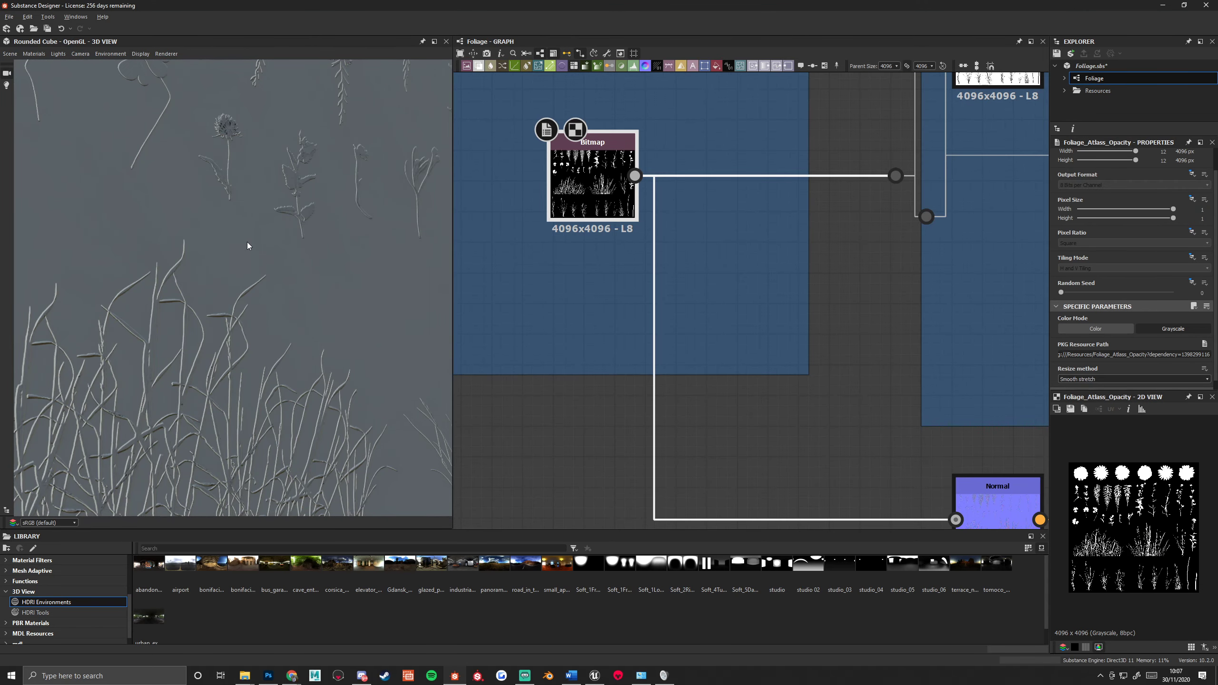
Show the new Normal node's map and orbit the cube to inspect the flower, fern and grass relief.
{"action": "scroll", "coordinate": [248, 246], "scroll_direction": "down", "scroll_amount": 2}
{"action": "scroll", "coordinate": [1003, 481], "scroll_direction": "down", "scroll_amount": 2}
{"action": "middle_click_drag", "start_coordinate": [1003, 481], "coordinate": [729, 366]}
{"action": "left_click", "coordinate": [728, 365]}
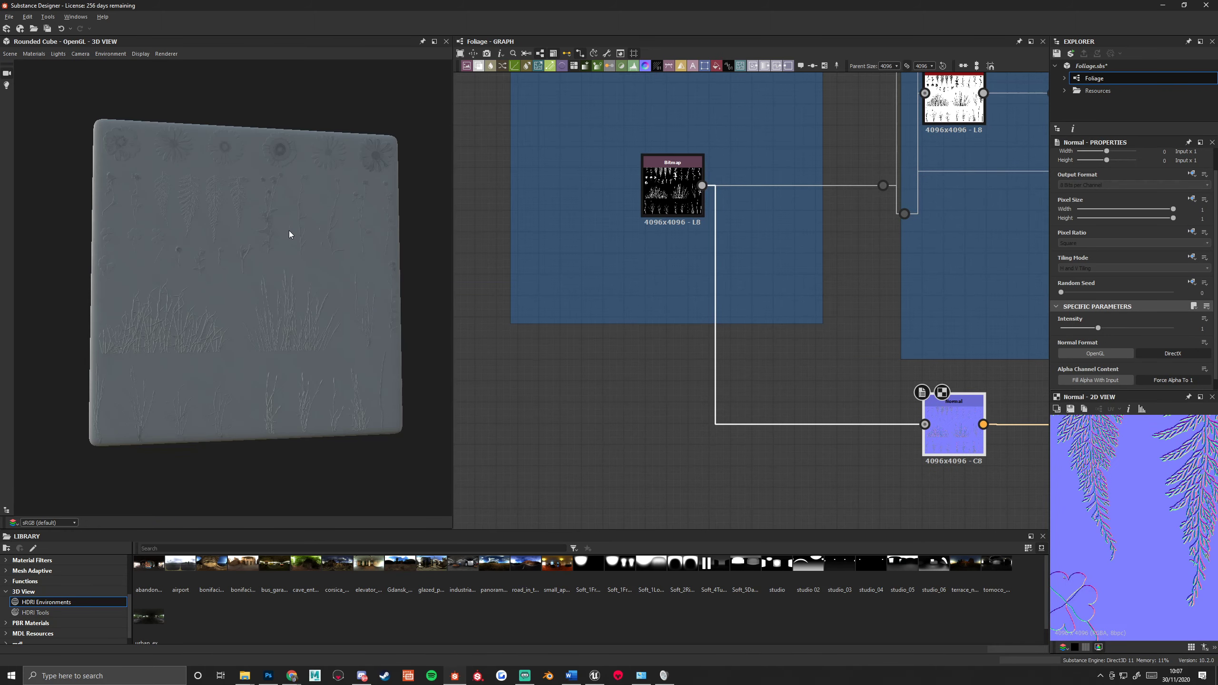
{"action": "scroll", "coordinate": [286, 242], "scroll_direction": "up", "scroll_amount": 5}
{"action": "scroll", "coordinate": [283, 253], "scroll_direction": "down", "scroll_amount": 3}
{"action": "left_click_drag", "start_coordinate": [283, 253], "coordinate": [309, 255]}
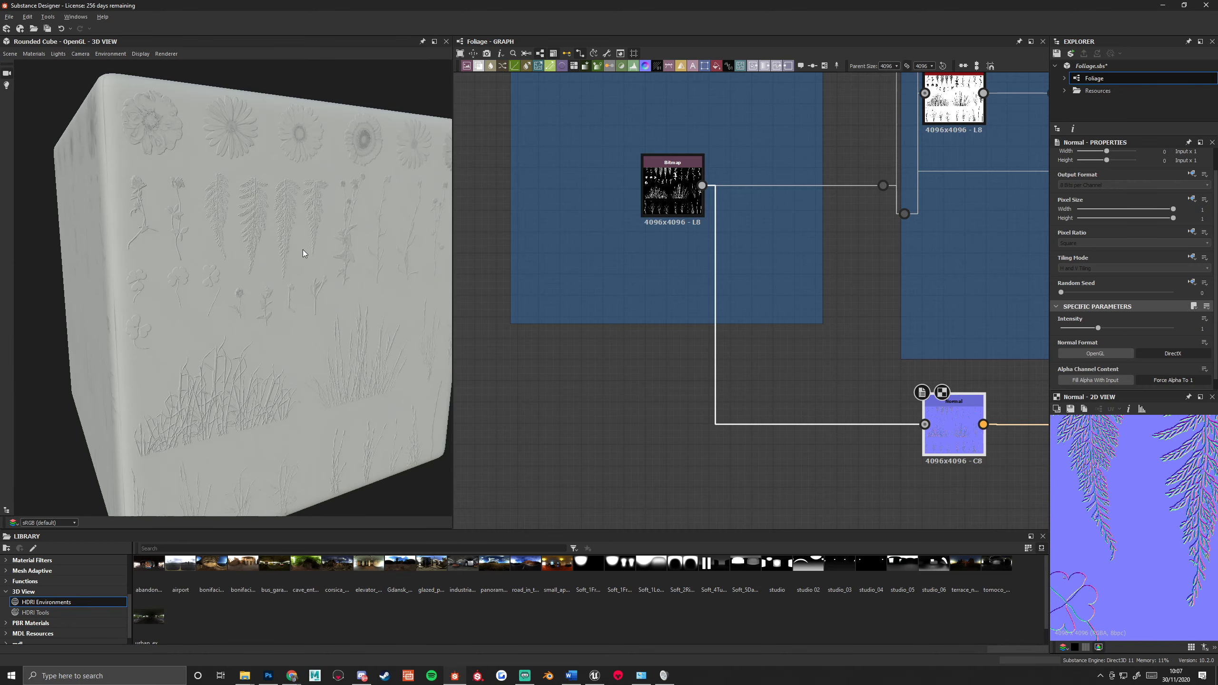
{"action": "middle_click_drag", "start_coordinate": [791, 362], "coordinate": [569, 347]}
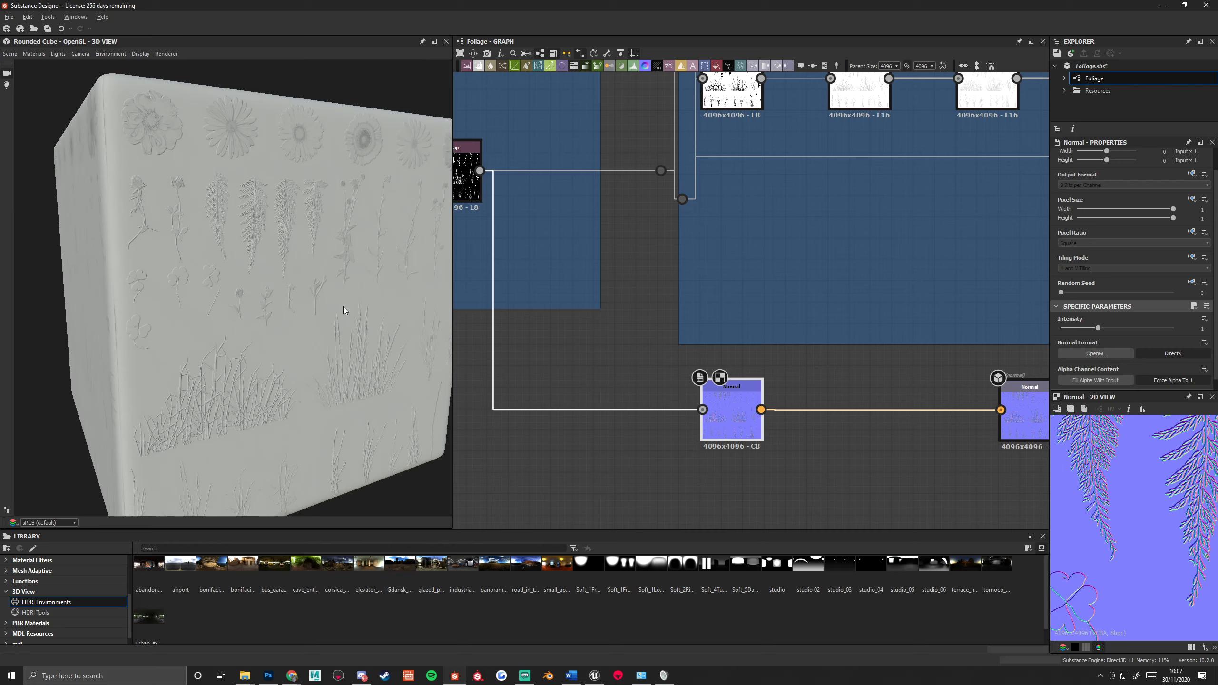
{"action": "scroll", "coordinate": [221, 286], "scroll_direction": "up", "scroll_amount": 5}
{"action": "left_click_drag", "start_coordinate": [220, 286], "coordinate": [223, 275]}
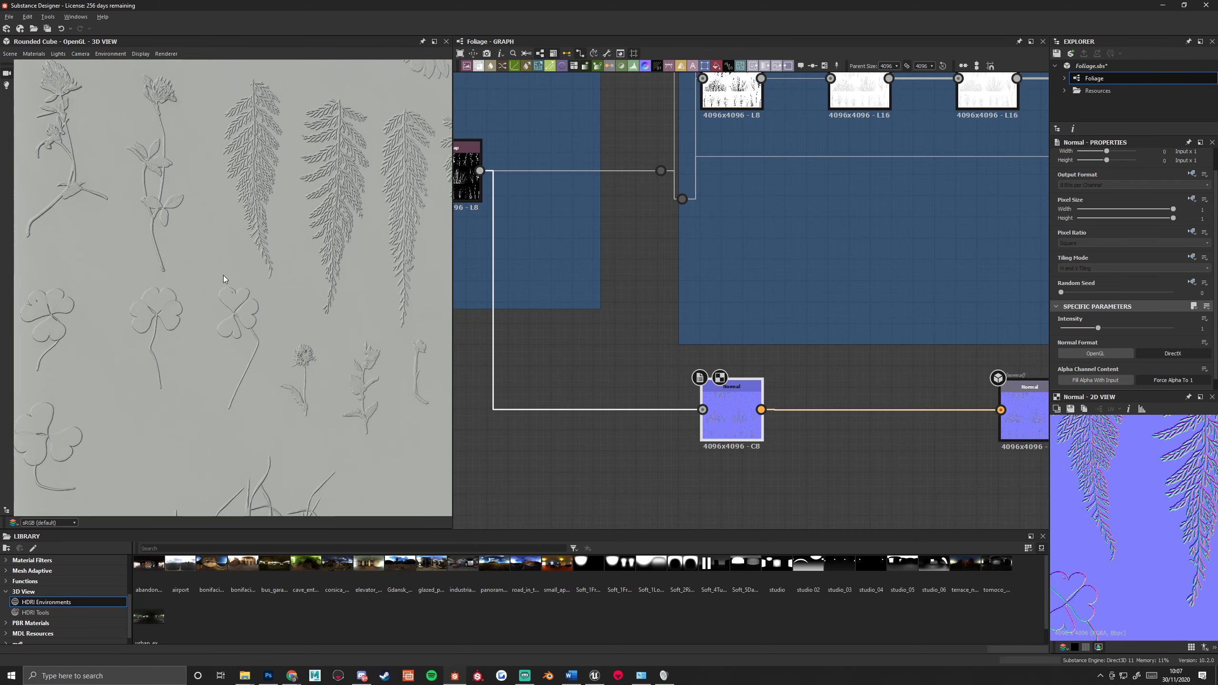
{"action": "scroll", "coordinate": [222, 275], "scroll_direction": "down", "scroll_amount": 3}
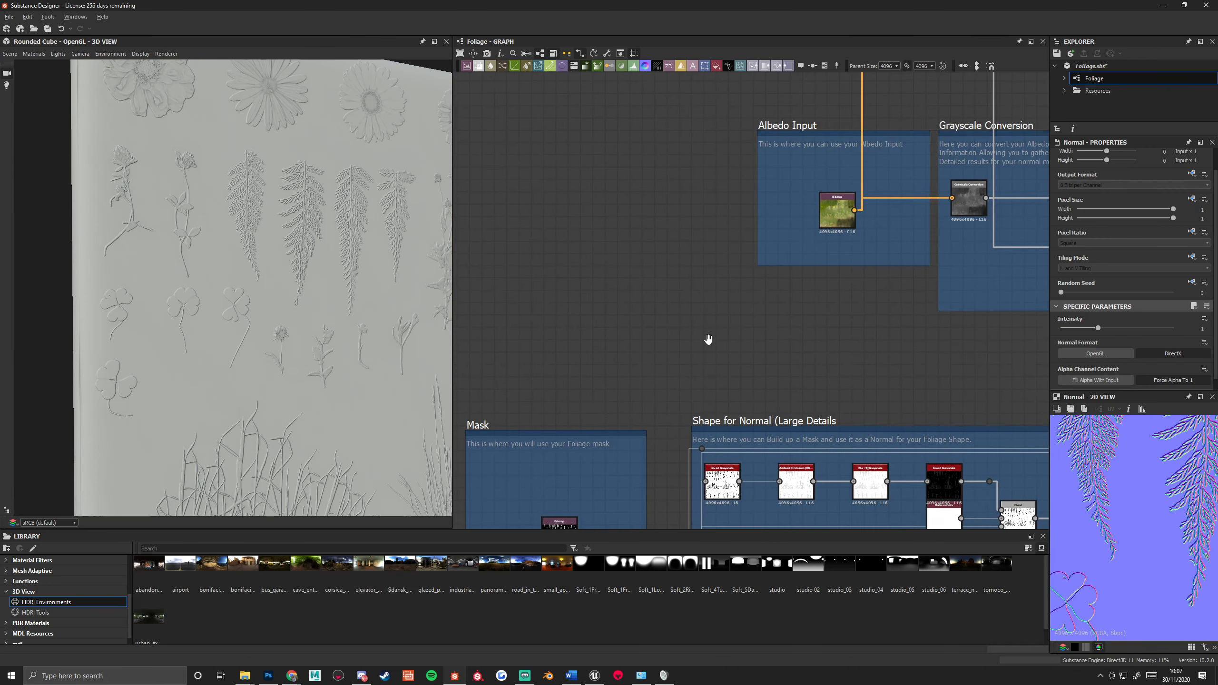
Link the foliage mask into the Normal input and move Normal and output above the Shape for Normal frame.
{"action": "middle_click_drag", "start_coordinate": [707, 340], "coordinate": [539, 302]}
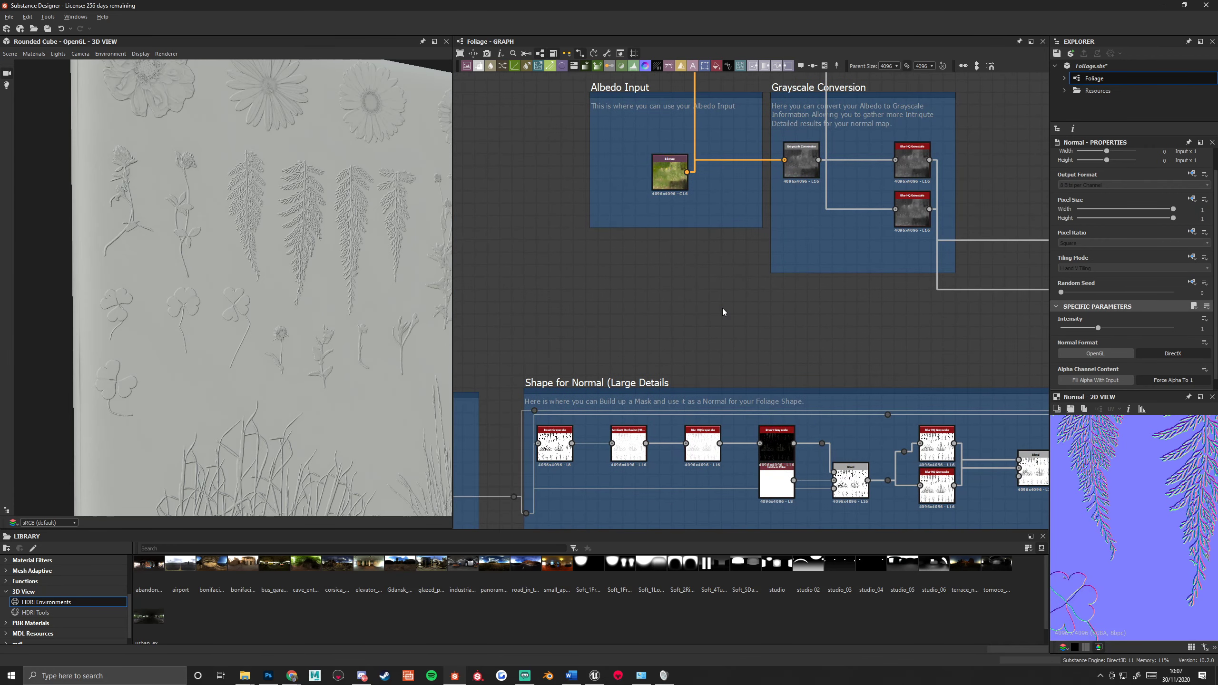
{"action": "middle_click_drag", "start_coordinate": [819, 270], "coordinate": [653, 270]}
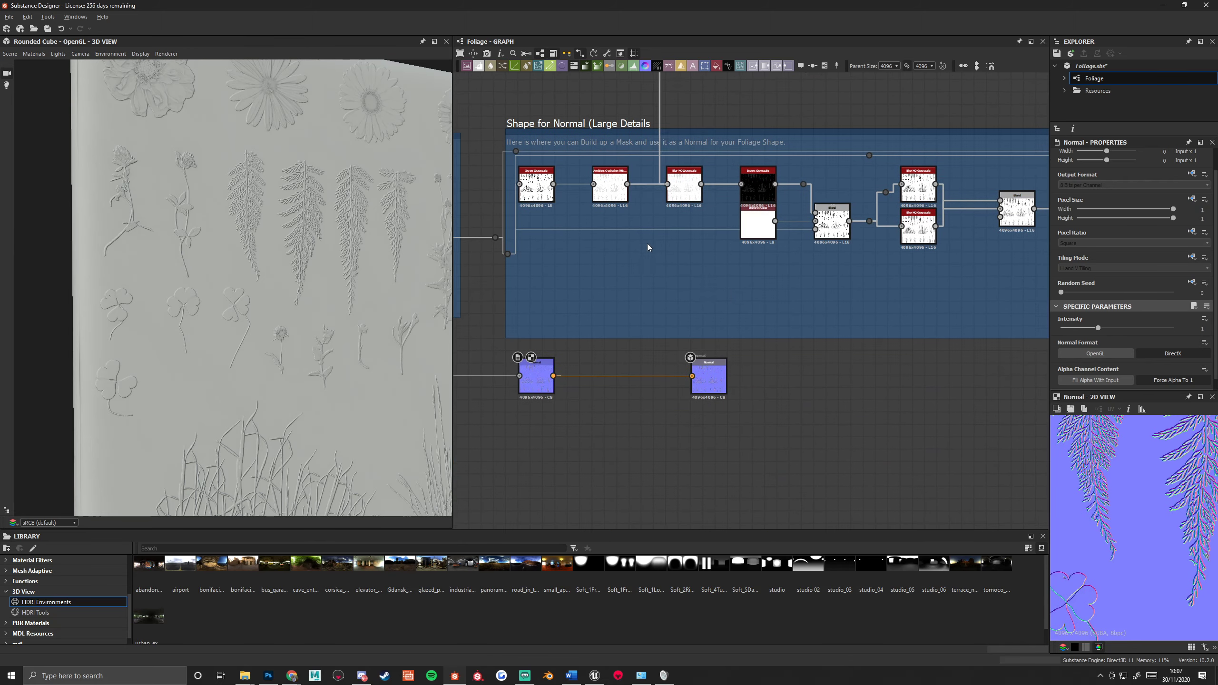
{"action": "left_click_drag", "start_coordinate": [647, 244], "coordinate": [512, 337]}
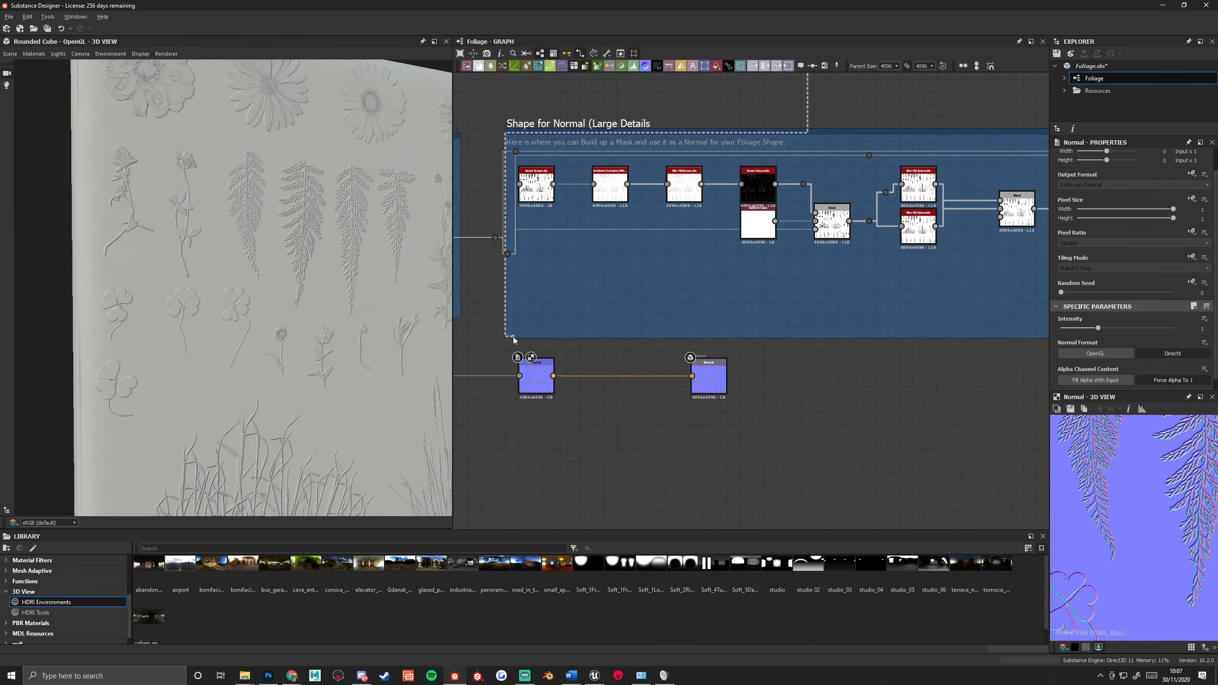
{"action": "scroll", "coordinate": [238, 307], "scroll_direction": "up", "scroll_amount": 6}
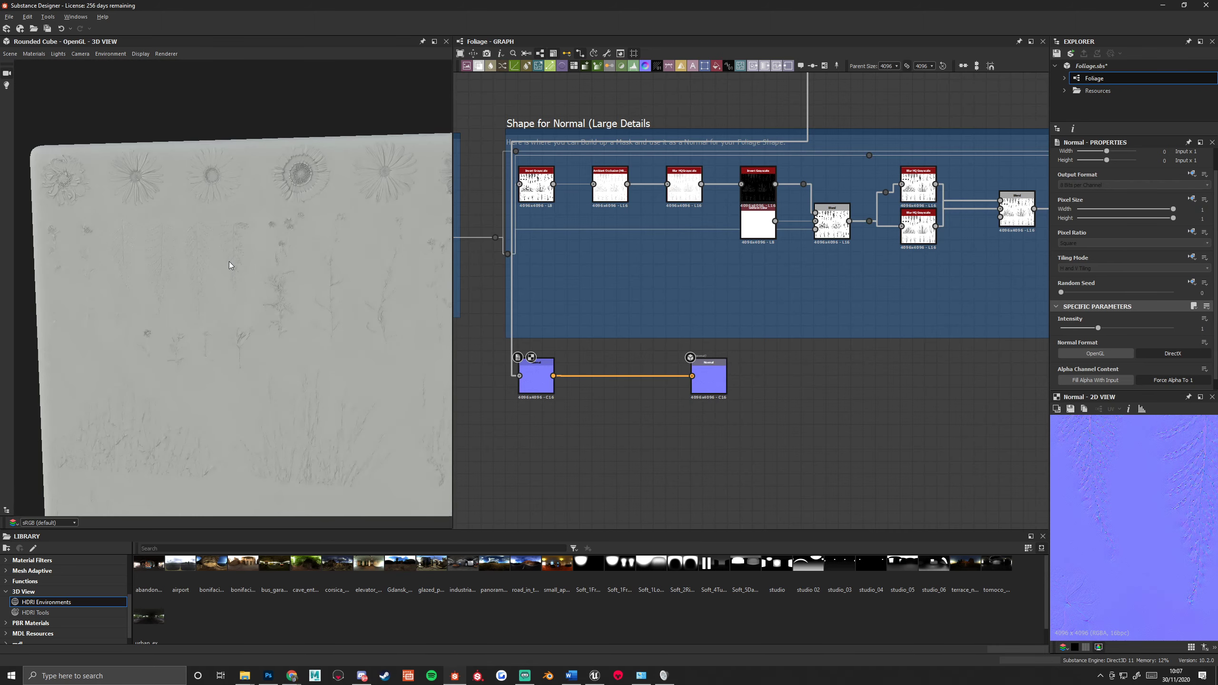
{"action": "middle_click_drag", "start_coordinate": [228, 261], "coordinate": [234, 252]}
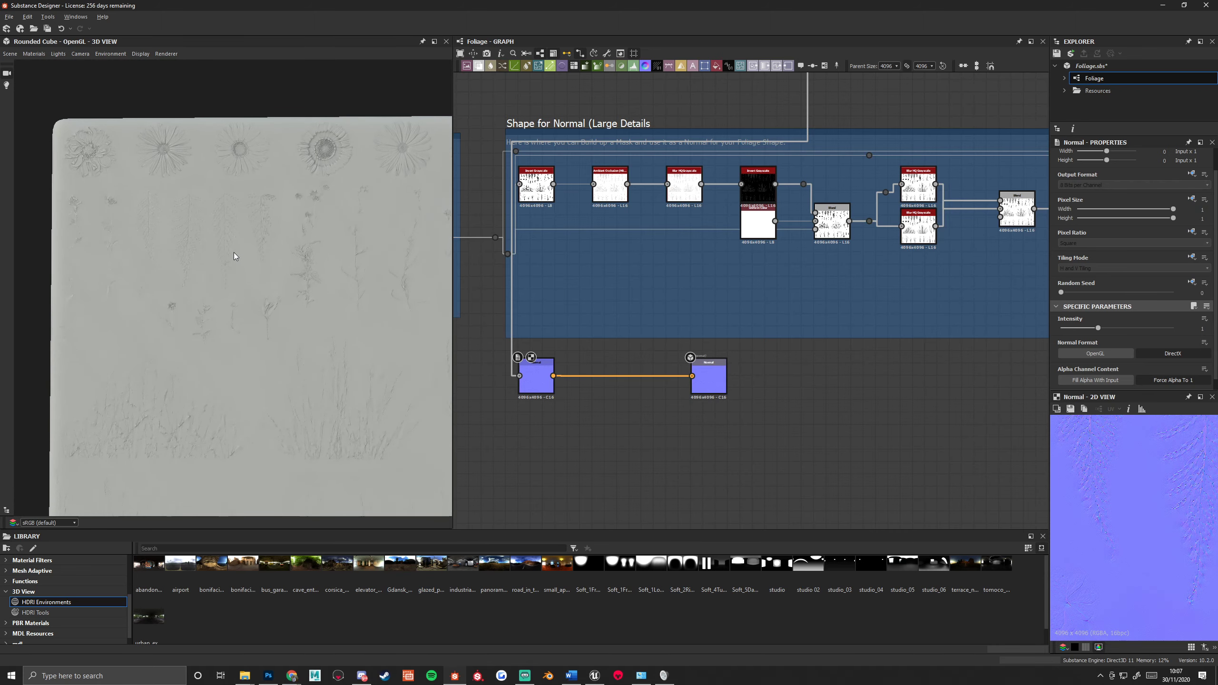
{"action": "middle_click_drag", "start_coordinate": [760, 101], "coordinate": [641, 315]}
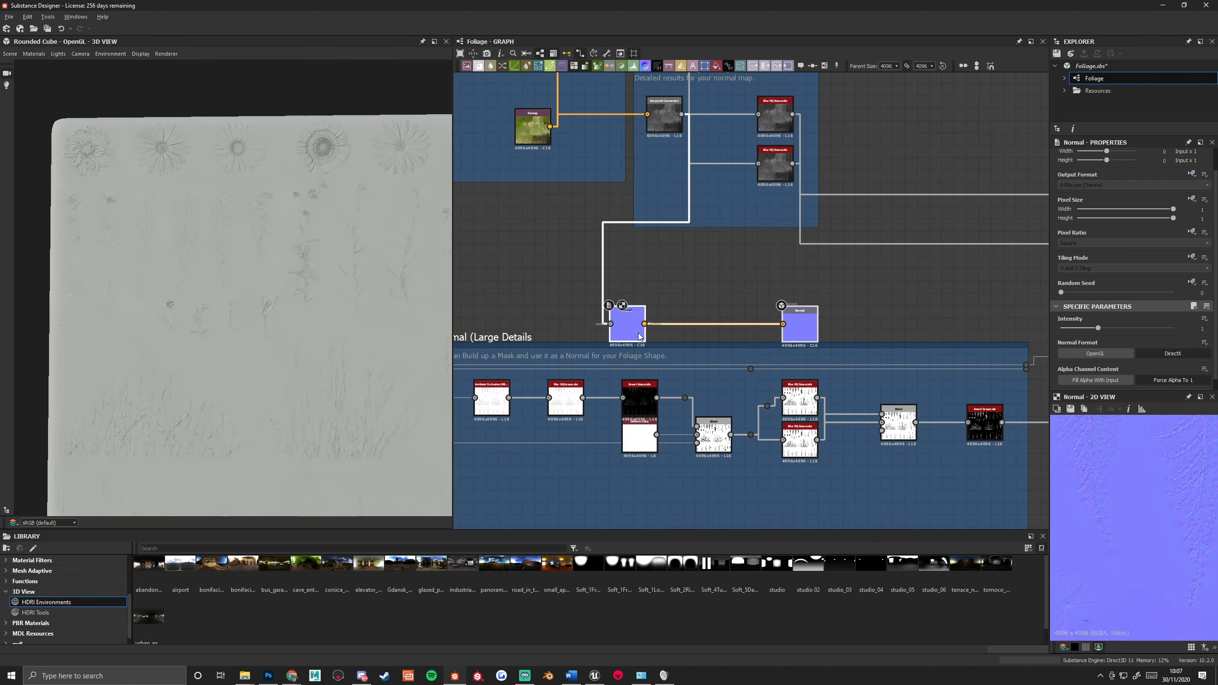
{"action": "left_click_drag", "start_coordinate": [643, 314], "coordinate": [650, 308]}
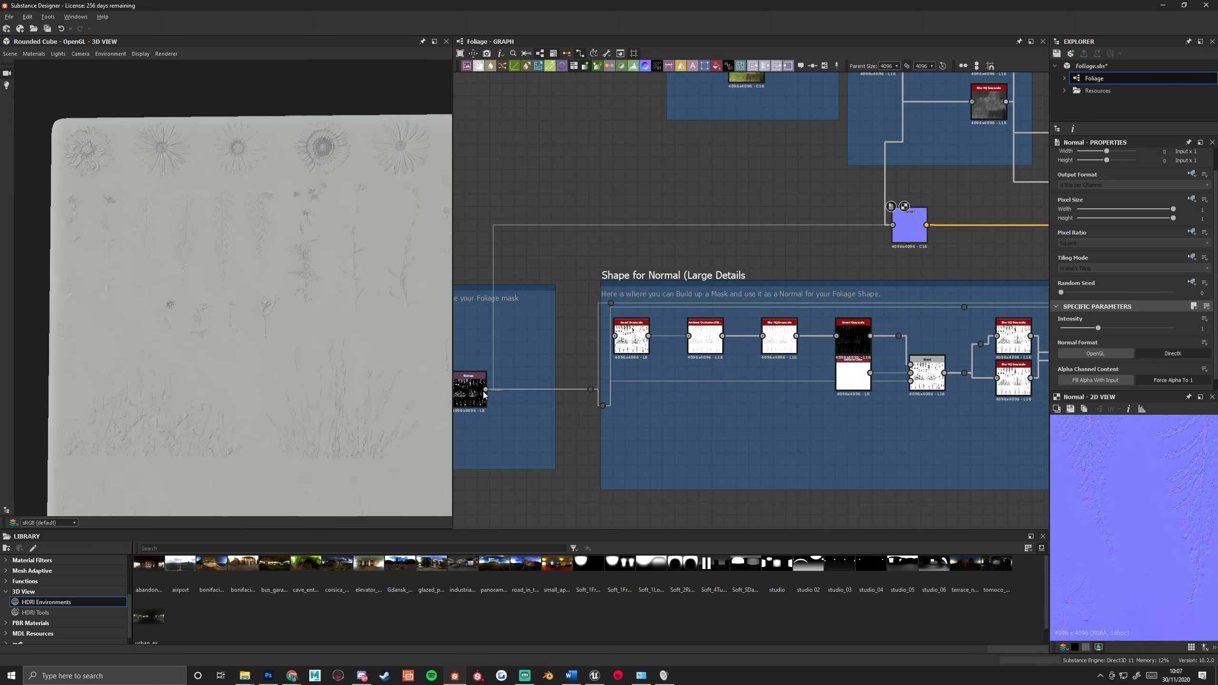
{"action": "left_click_drag", "start_coordinate": [896, 224], "coordinate": [893, 226]}
{"action": "middle_click_drag", "start_coordinate": [634, 232], "coordinate": [599, 254]}
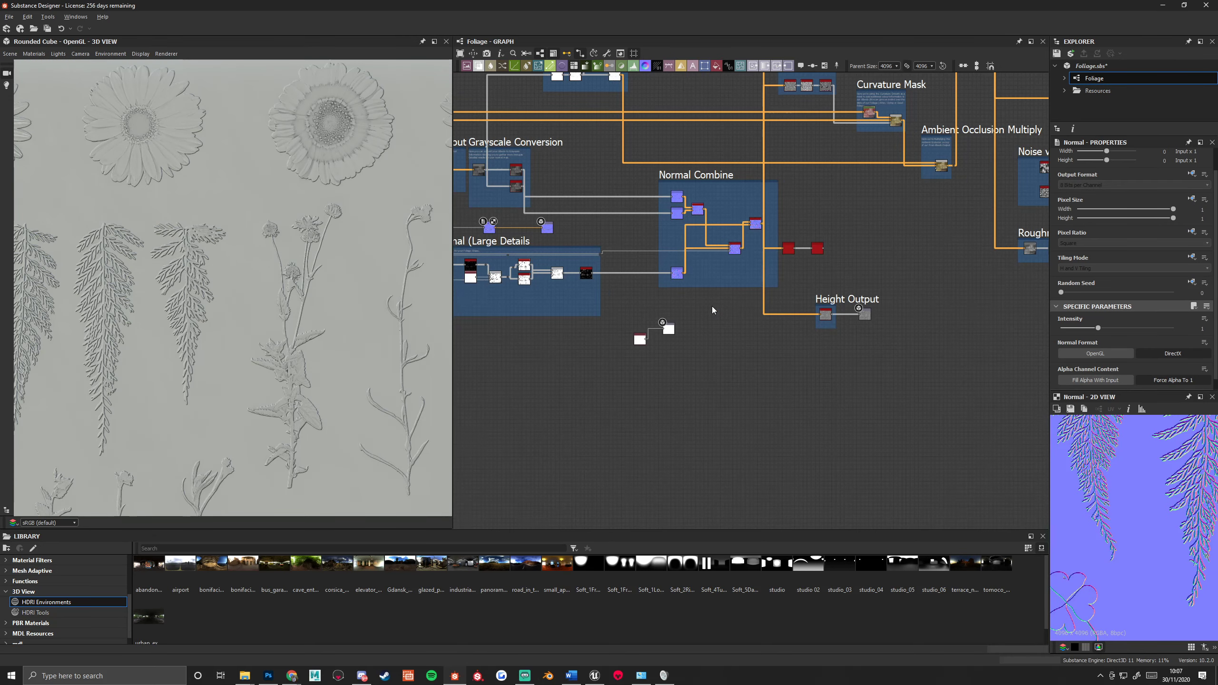
Pan past Highlights Overlay and PBR Validate to center the Normal Combine and Ambient Occlusion frames.
{"action": "middle_click_drag", "start_coordinate": [855, 338], "coordinate": [720, 330]}
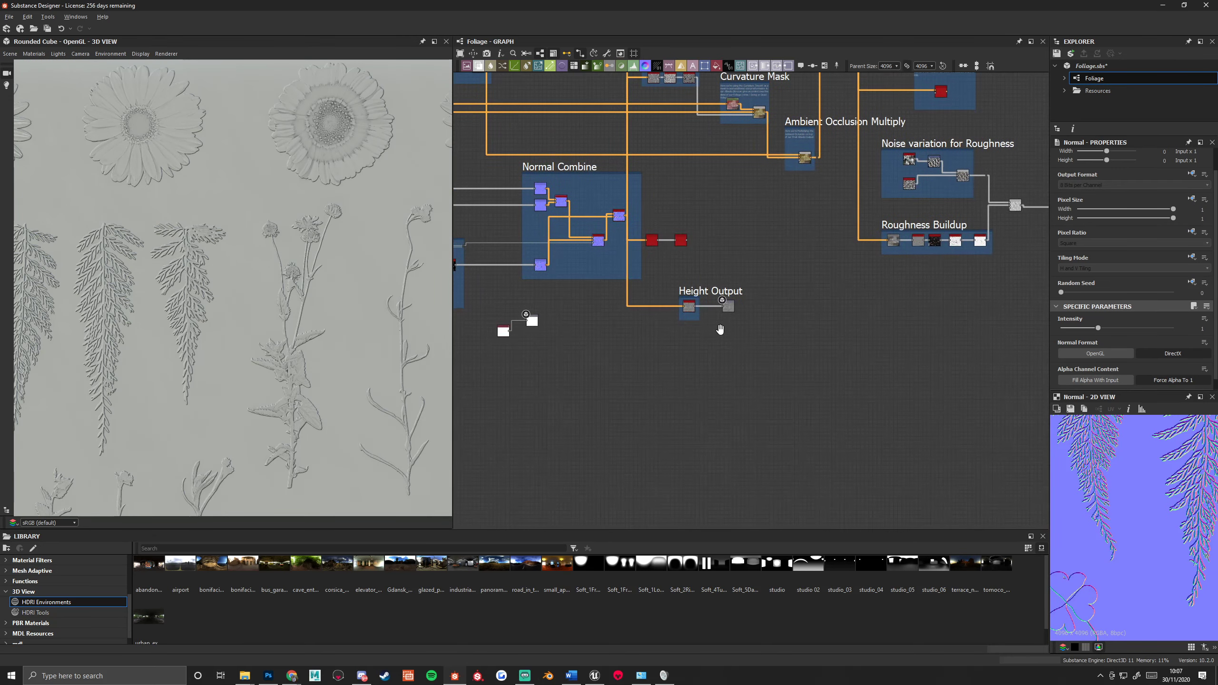
{"action": "scroll", "coordinate": [826, 314], "scroll_direction": "up", "scroll_amount": 1}
{"action": "middle_click_drag", "start_coordinate": [979, 297], "coordinate": [752, 394]}
{"action": "scroll", "coordinate": [825, 314], "scroll_direction": "down", "scroll_amount": 1}
{"action": "scroll", "coordinate": [799, 232], "scroll_direction": "up", "scroll_amount": 4}
{"action": "middle_click_drag", "start_coordinate": [763, 240], "coordinate": [711, 325]}
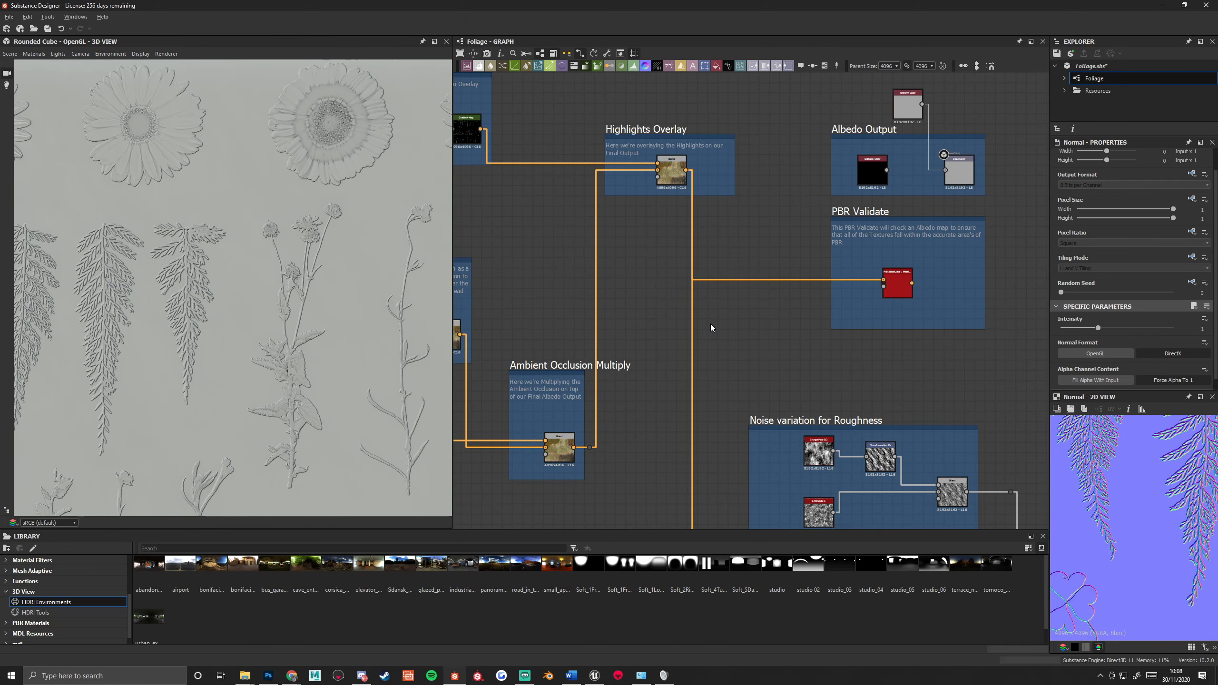
{"action": "scroll", "coordinate": [710, 326], "scroll_direction": "down", "scroll_amount": 6}
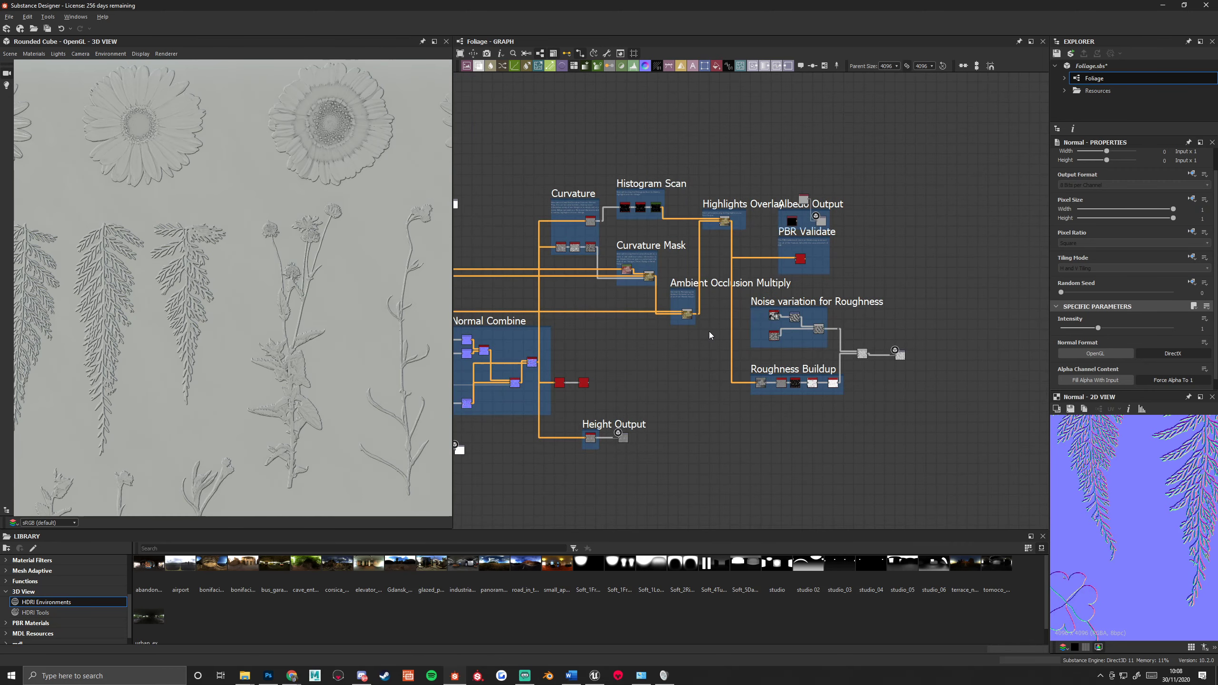
{"action": "middle_click_drag", "start_coordinate": [539, 308], "coordinate": [695, 258]}
{"action": "middle_click_drag", "start_coordinate": [591, 186], "coordinate": [727, 253]}
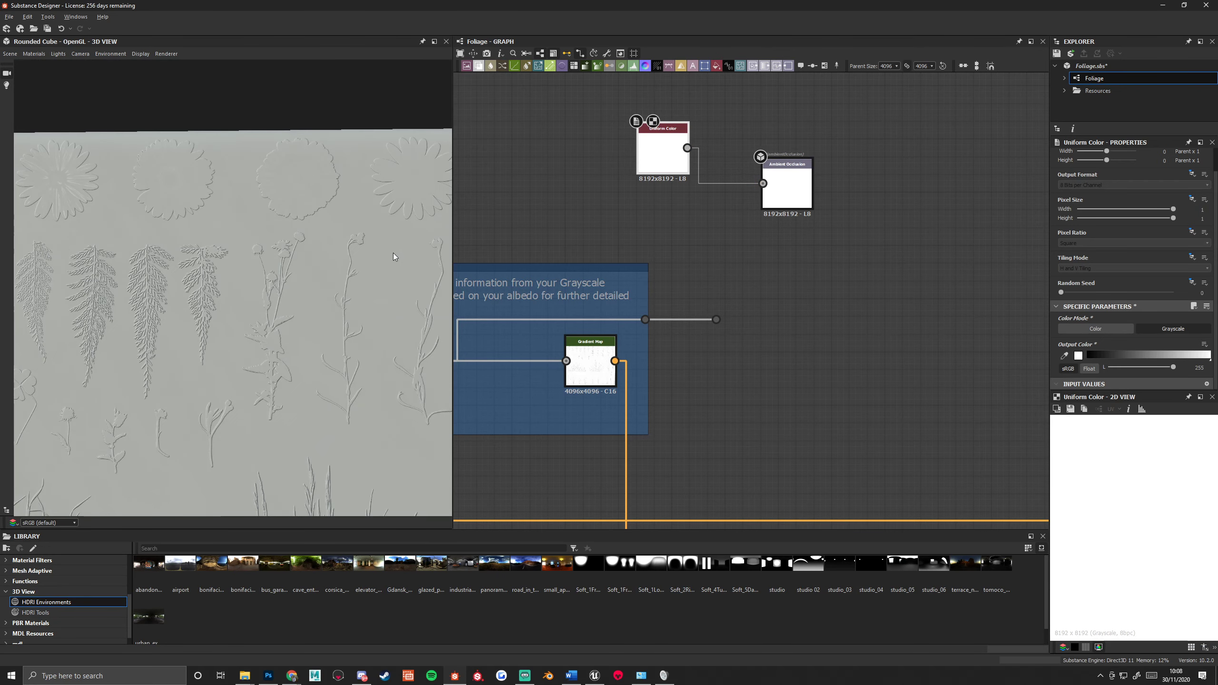
Add a Normal node fed by Grayscale Conversion and place it above the existing Normal.
{"action": "scroll", "coordinate": [657, 275], "scroll_direction": "down", "scroll_amount": 1}
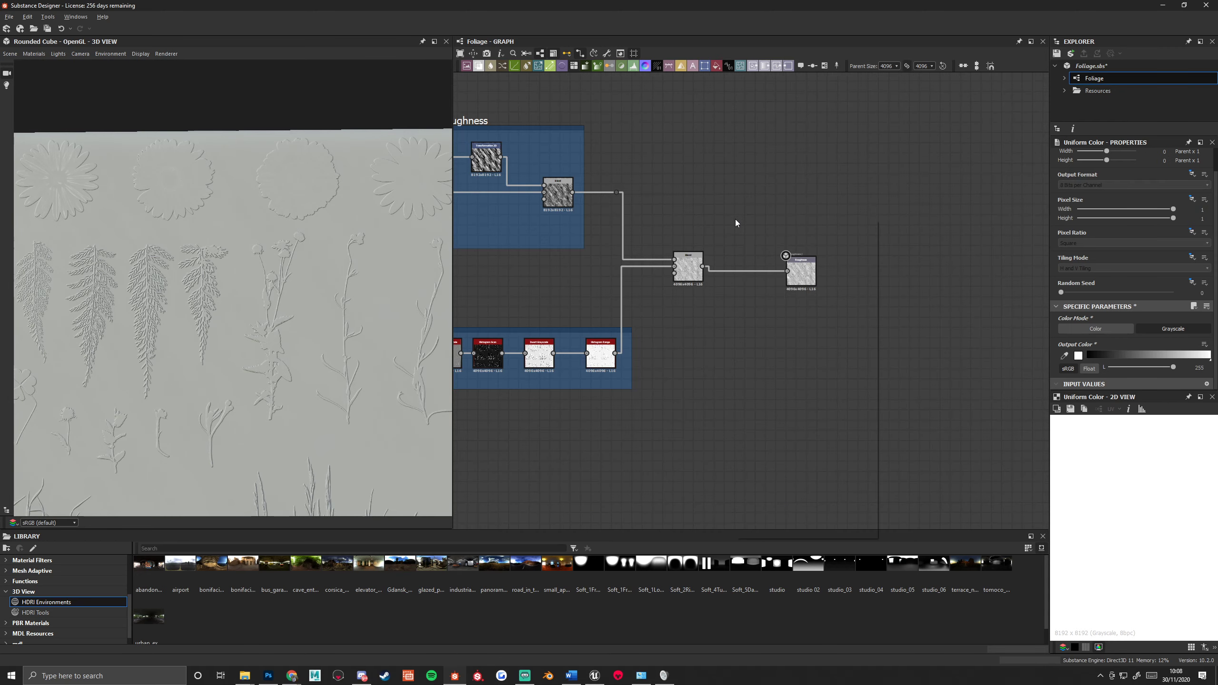
{"action": "key", "text": "space"}
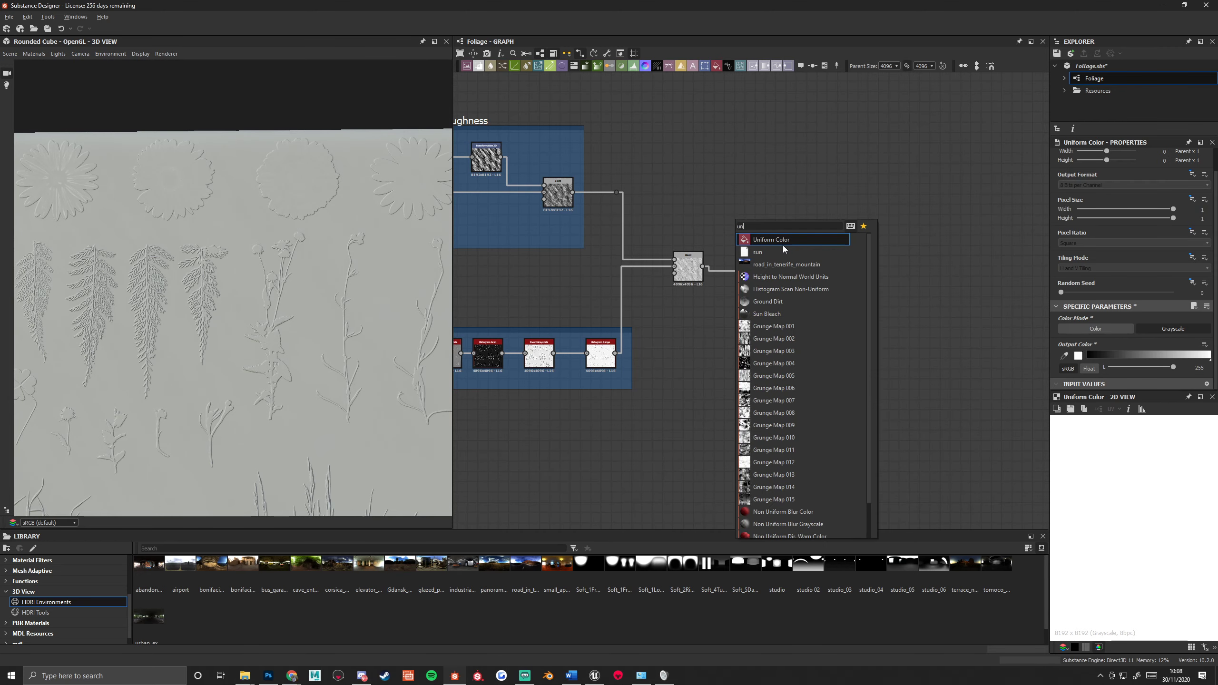
{"action": "key", "text": "Escape"}
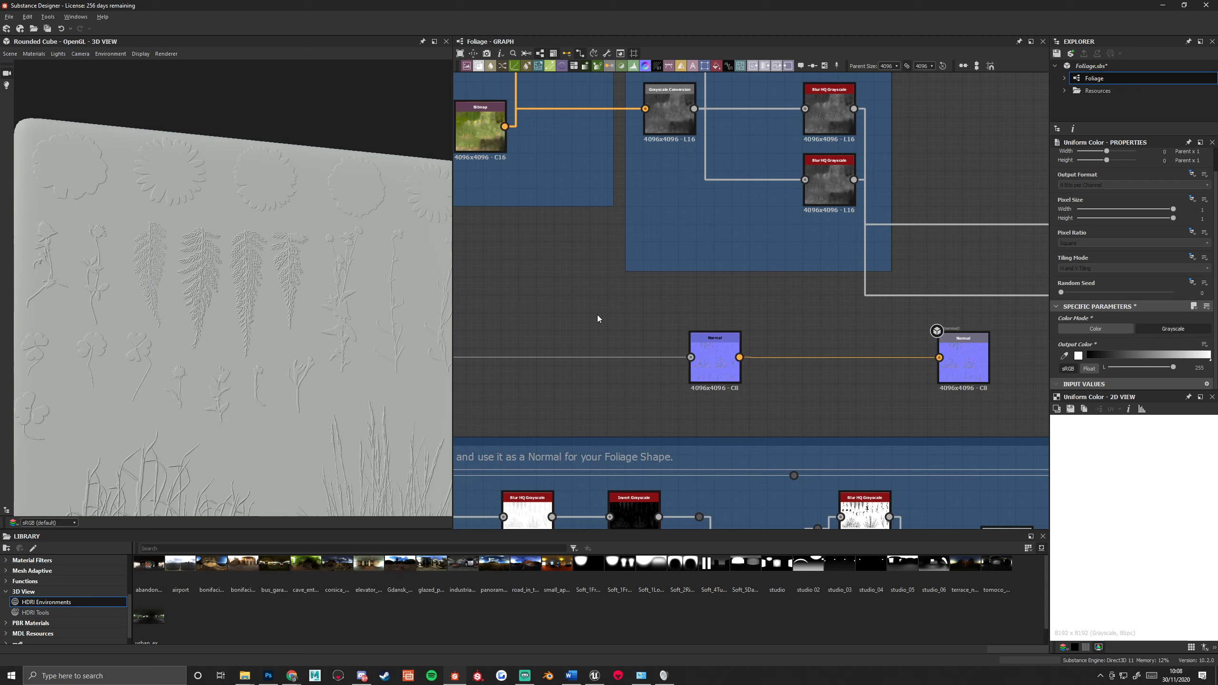
{"action": "left_click", "coordinate": [645, 65]}
{"action": "left_click_drag", "start_coordinate": [694, 109], "coordinate": [714, 307]}
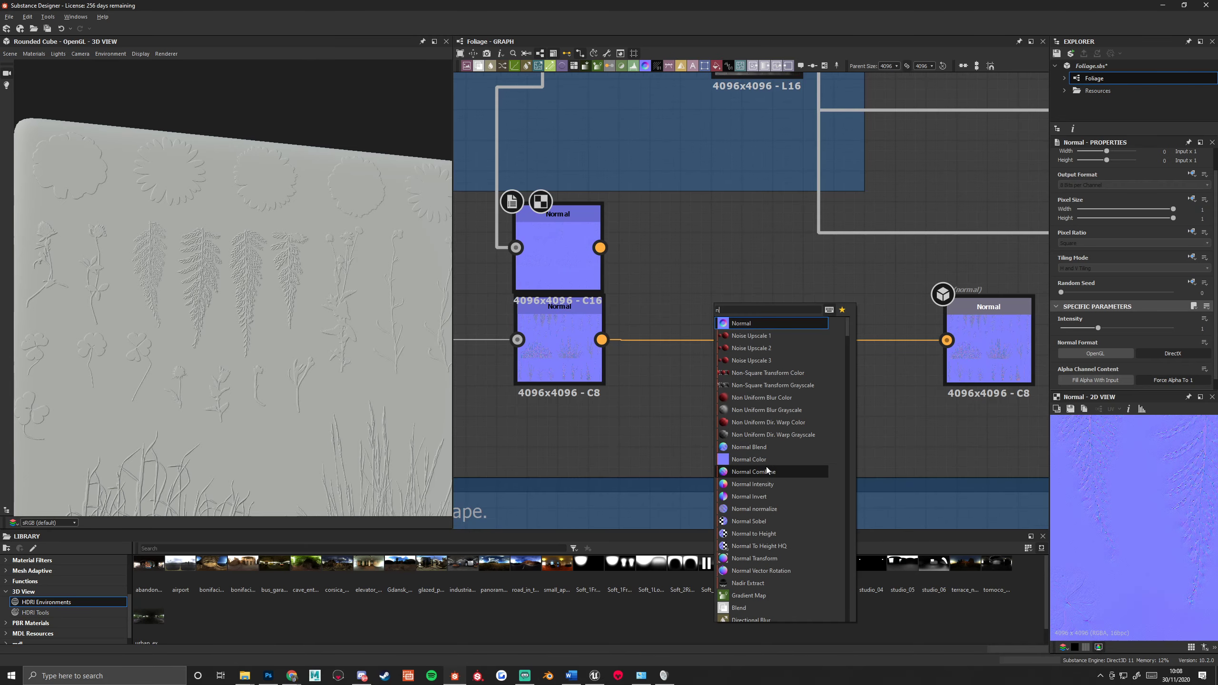
Add a Normal Combine joining the lower and upper Normals, routing its result into the final Normal output.
{"action": "left_click", "coordinate": [766, 468]}
{"action": "left_click_drag", "start_coordinate": [601, 340], "coordinate": [663, 330]}
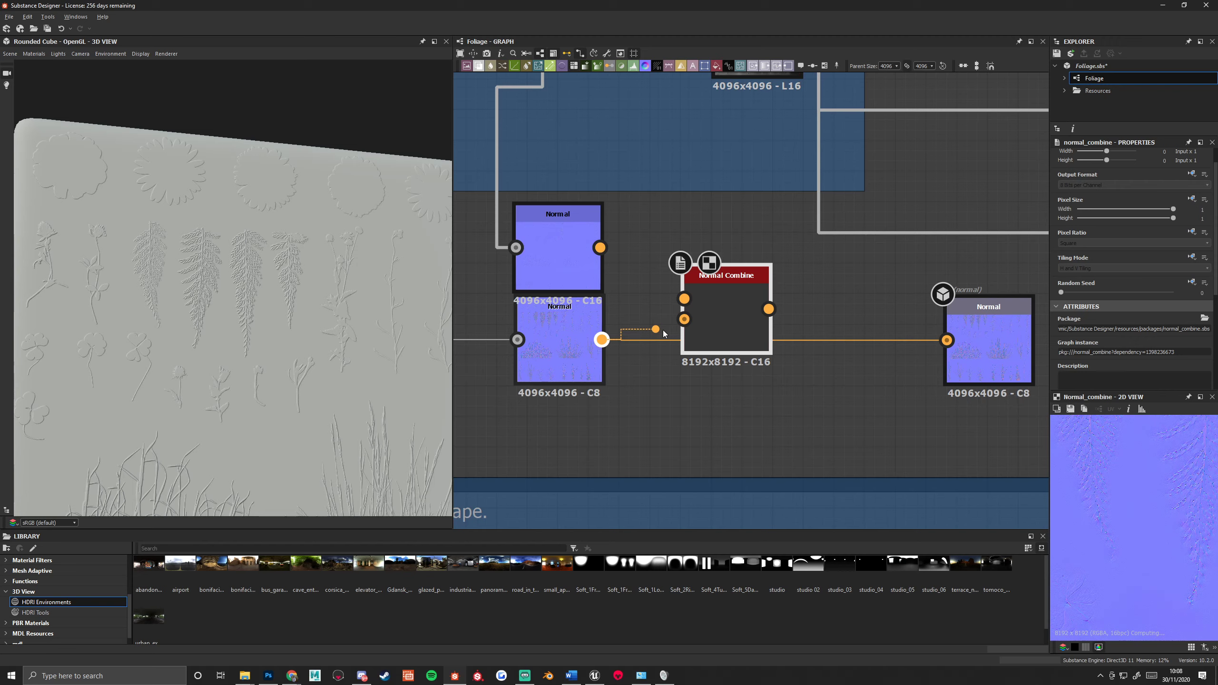
{"action": "left_click_drag", "start_coordinate": [663, 333], "coordinate": [684, 319]}
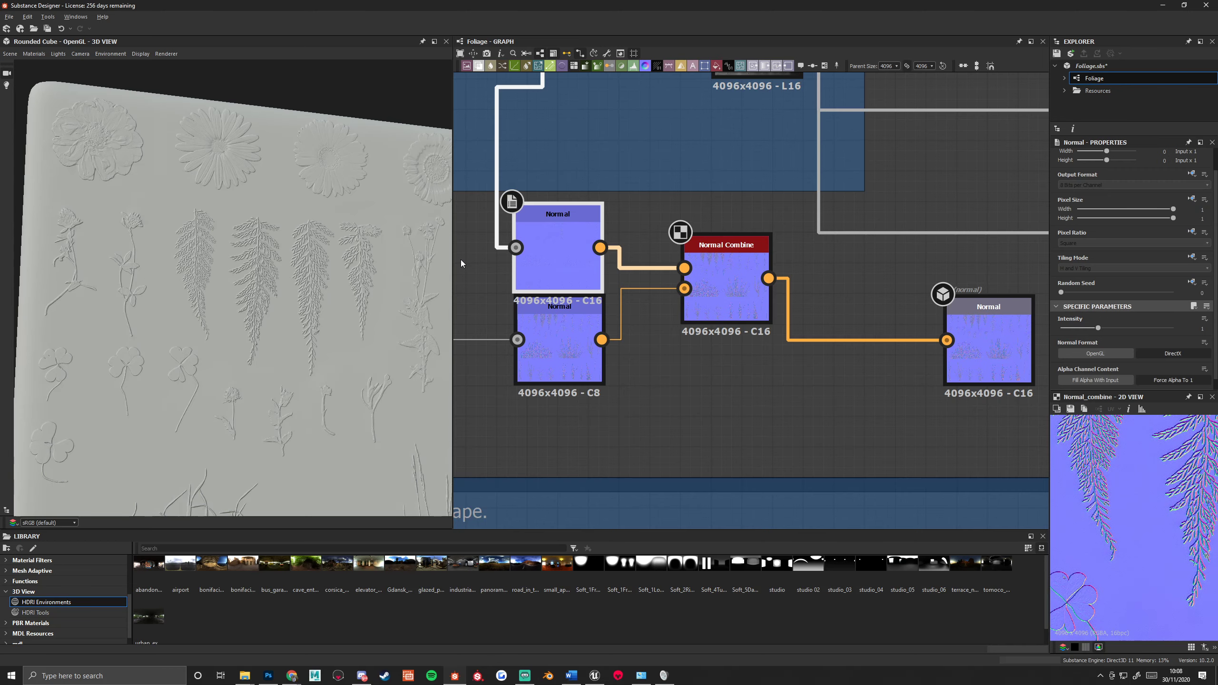
{"action": "left_click", "coordinate": [459, 259]}
{"action": "left_click_drag", "start_coordinate": [451, 257], "coordinate": [573, 258]}
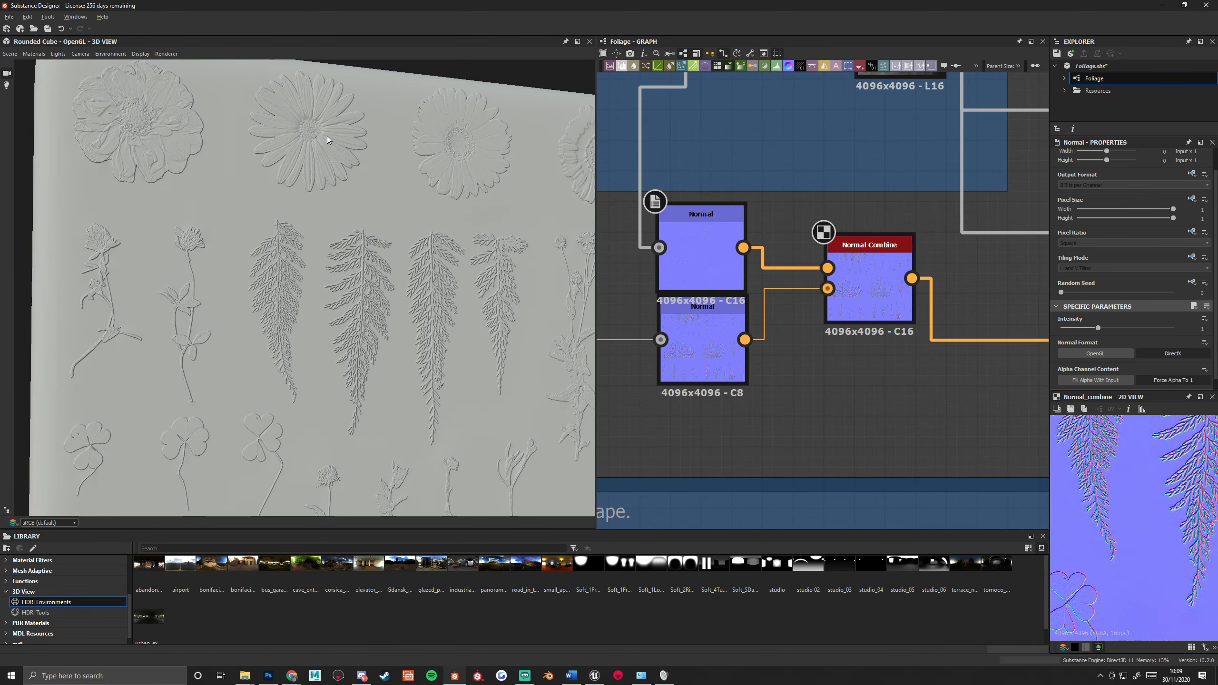
Set the upper Normal node's Intensity to 4.
{"action": "left_click", "coordinate": [835, 282]}
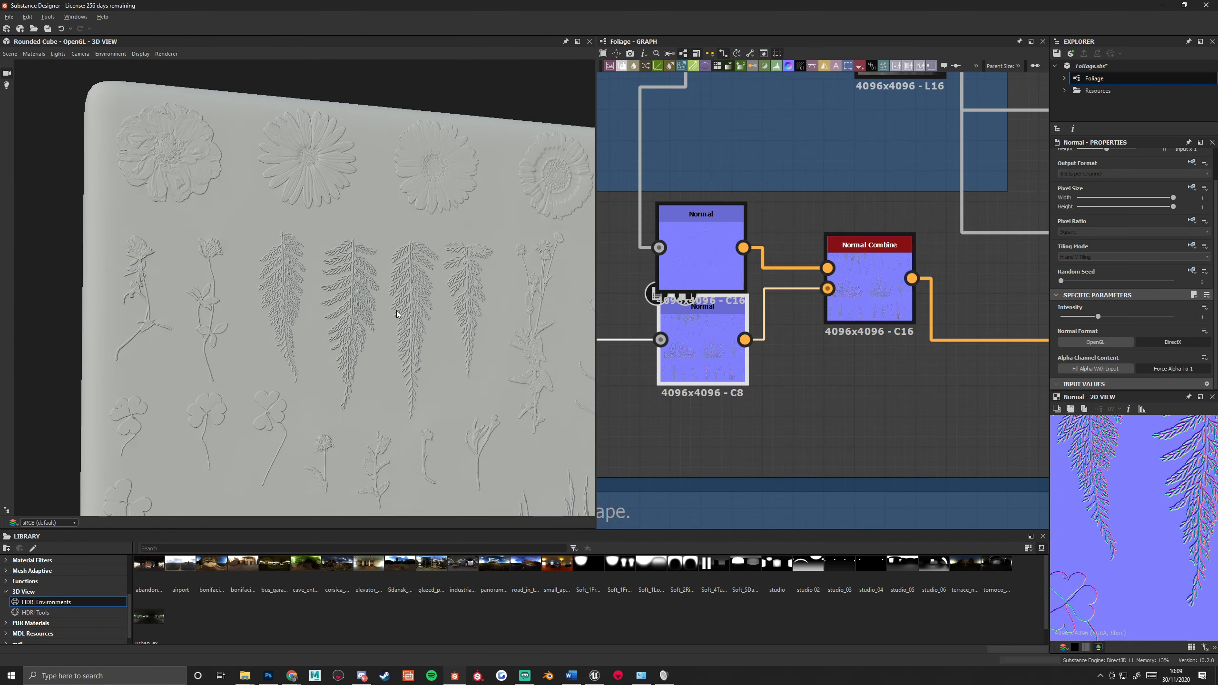
{"action": "middle_click_drag", "start_coordinate": [397, 310], "coordinate": [392, 305]}
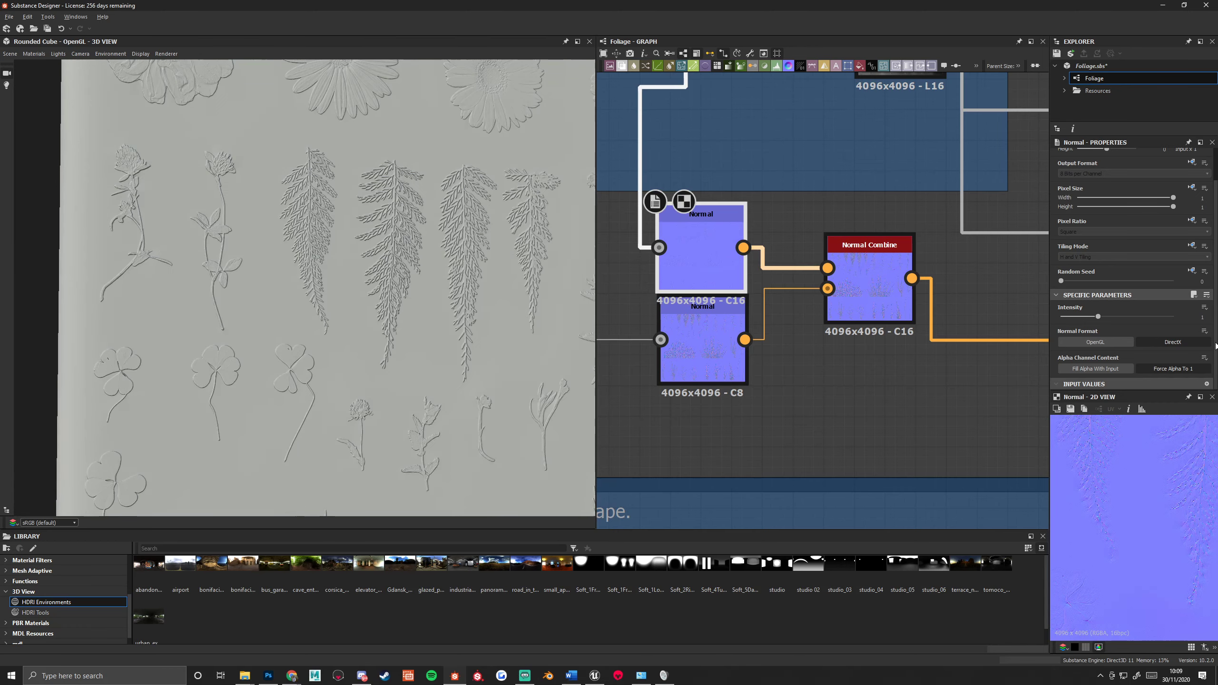
{"action": "left_click", "coordinate": [1202, 316]}
{"action": "type", "text": "4"}
{"action": "key", "text": "Return"}
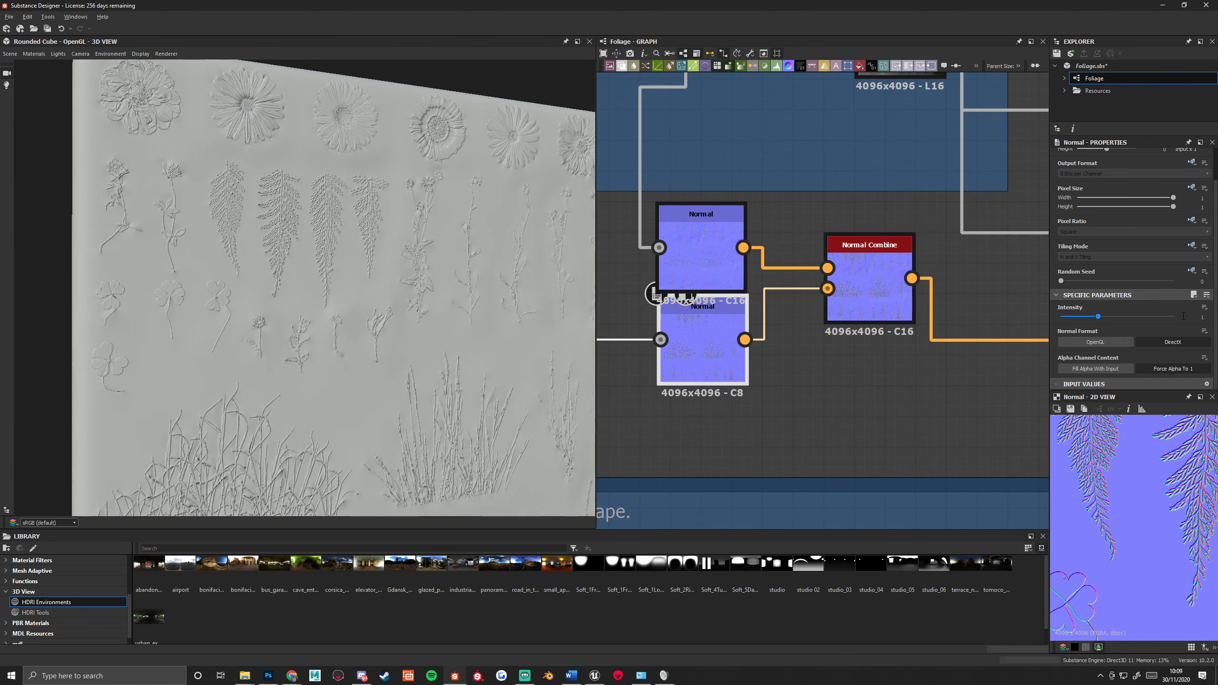
Set the lower Normal node's Intensity to 12.
{"action": "left_click", "coordinate": [1199, 318]}
{"action": "type", "text": "12"}
{"action": "key", "text": "Return"}
{"action": "middle_click_drag", "start_coordinate": [260, 149], "coordinate": [301, 160]}
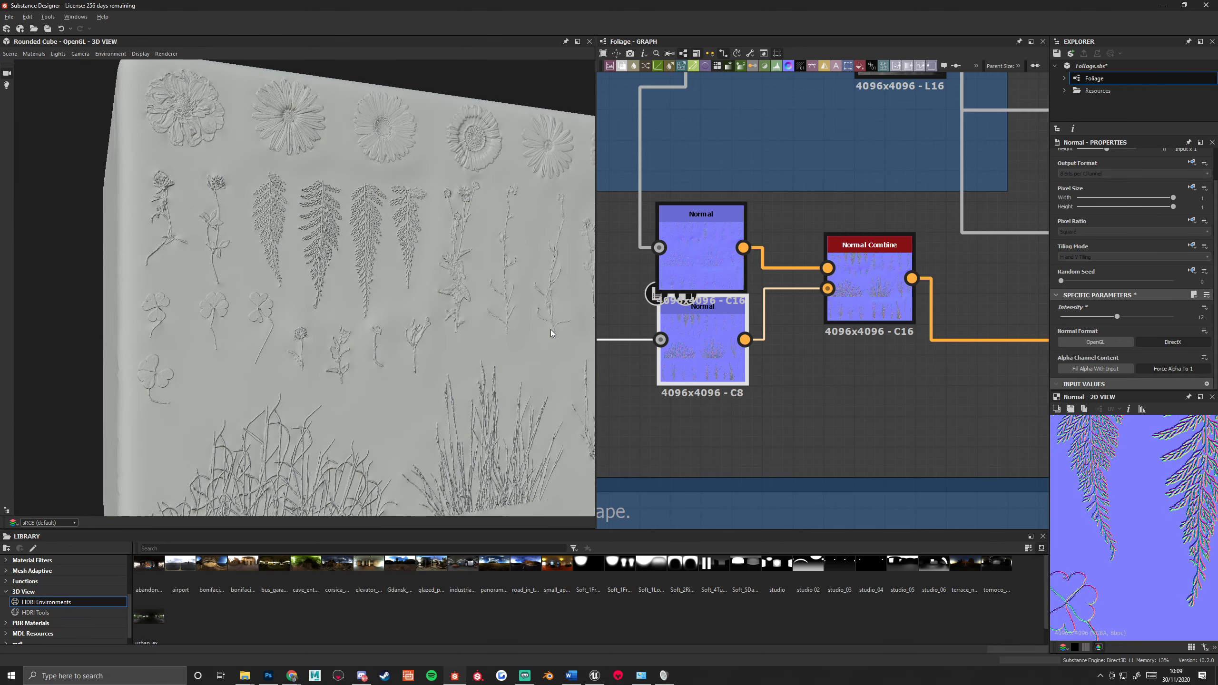
{"action": "scroll", "coordinate": [731, 367], "scroll_direction": "down", "scroll_amount": 5}
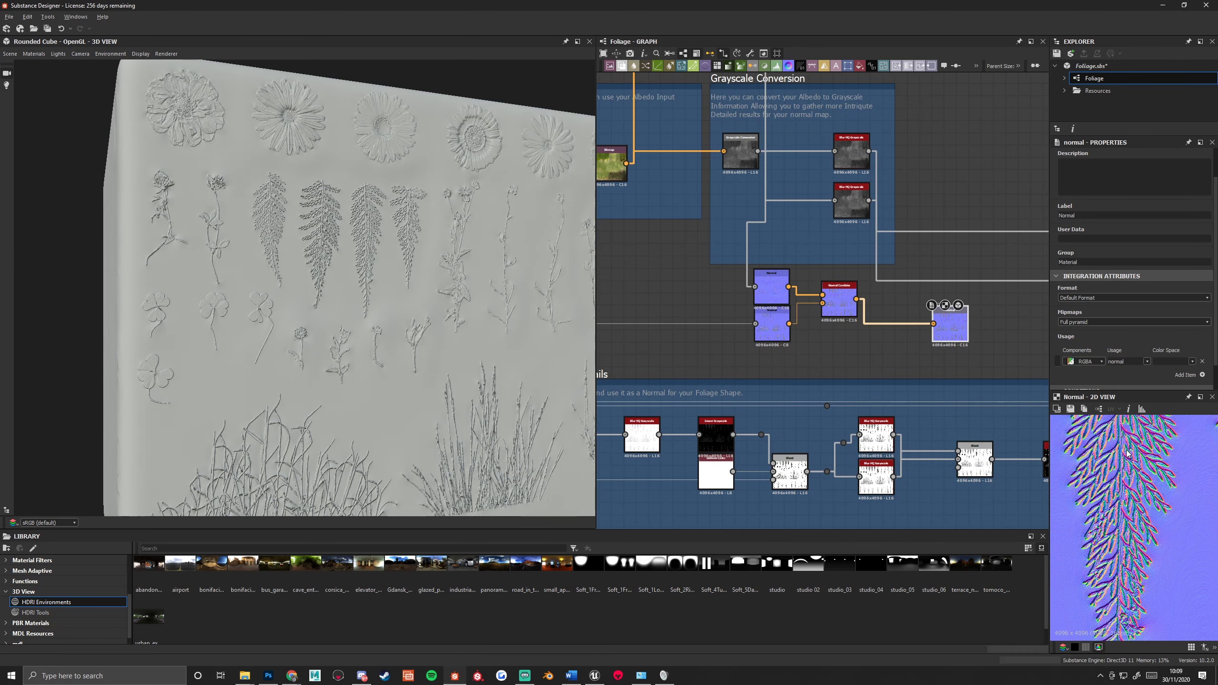
Zoom and pan the 2D view to inspect the full Normal Combine foliage normal map.
{"action": "scroll", "coordinate": [1155, 481], "scroll_direction": "down", "scroll_amount": 6}
{"action": "middle_click_drag", "start_coordinate": [1143, 437], "coordinate": [1059, 421]}
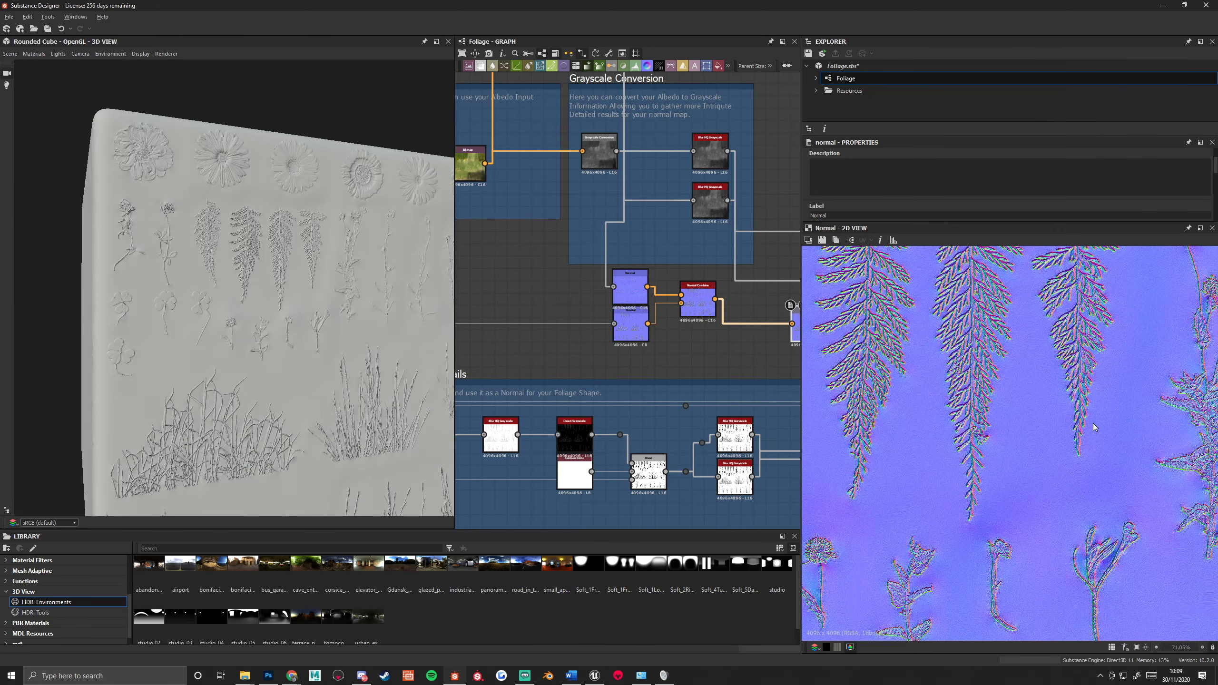
{"action": "scroll", "coordinate": [992, 416], "scroll_direction": "down", "scroll_amount": 4}
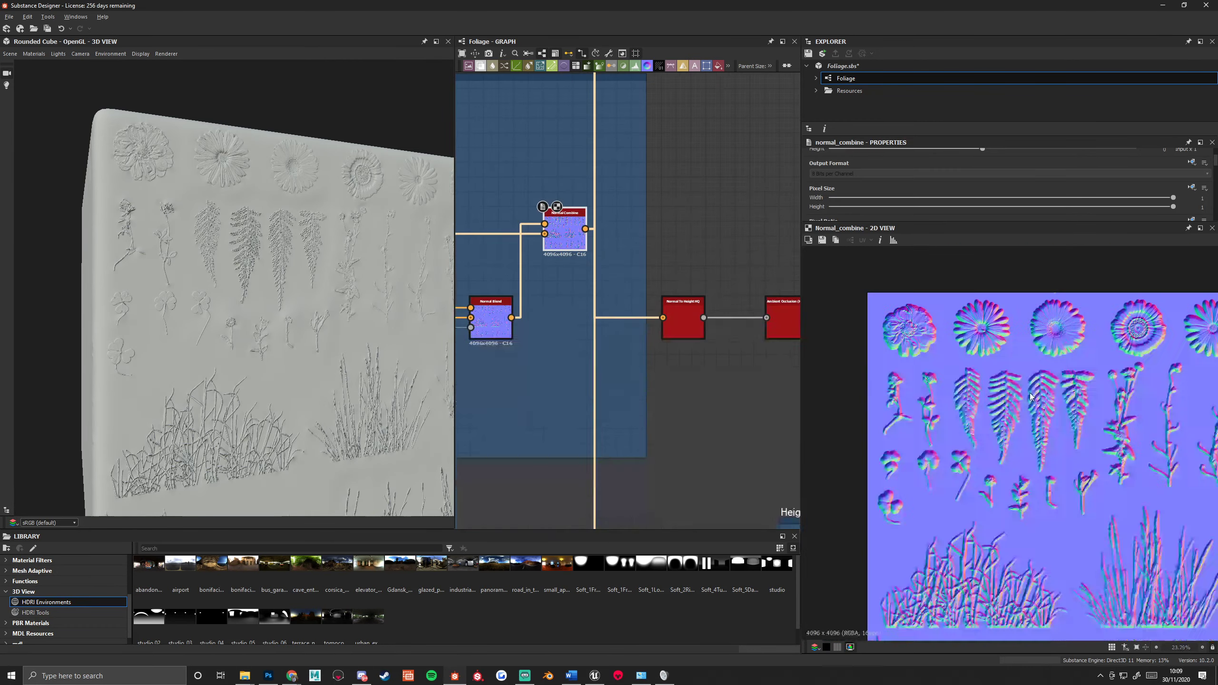
{"action": "scroll", "coordinate": [1029, 393], "scroll_direction": "up", "scroll_amount": 3}
{"action": "scroll", "coordinate": [1085, 395], "scroll_direction": "up", "scroll_amount": 2}
{"action": "scroll", "coordinate": [1067, 293], "scroll_direction": "down", "scroll_amount": 3}
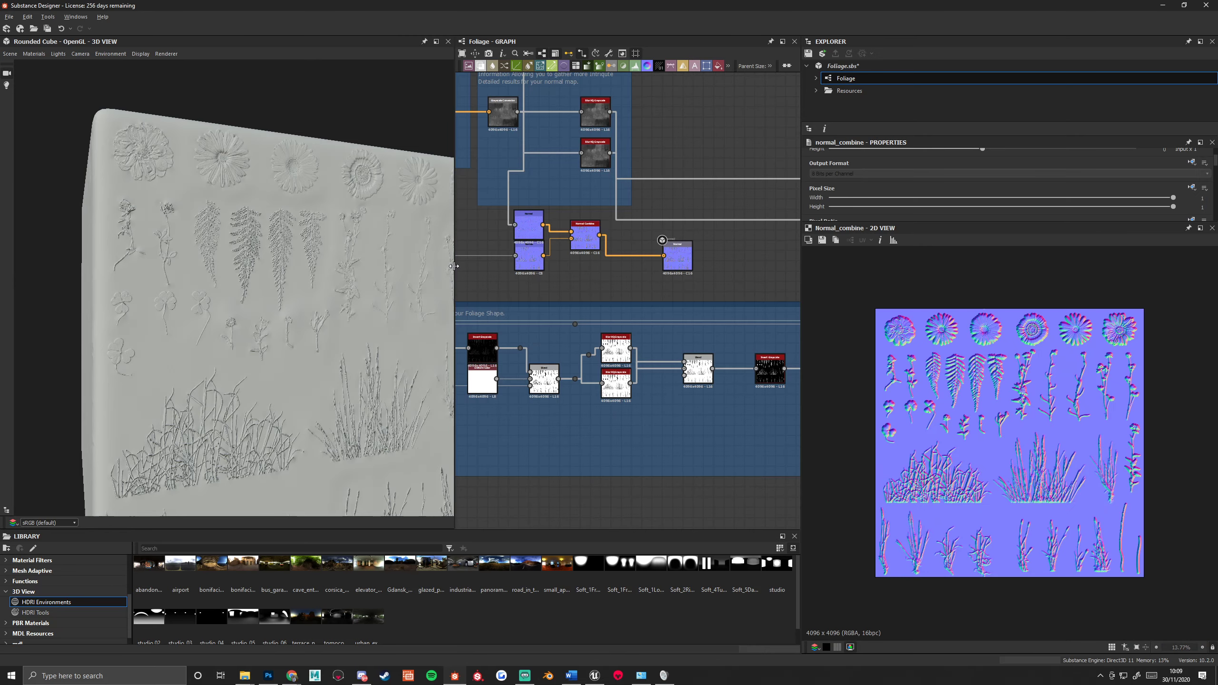
{"action": "mouse_move", "coordinate": [451, 263]}
{"action": "left_mouse_down"}
{"action": "mouse_move", "coordinate": [386, 261]}
{"action": "mouse_move", "coordinate": [427, 265]}
{"action": "left_mouse_up"}
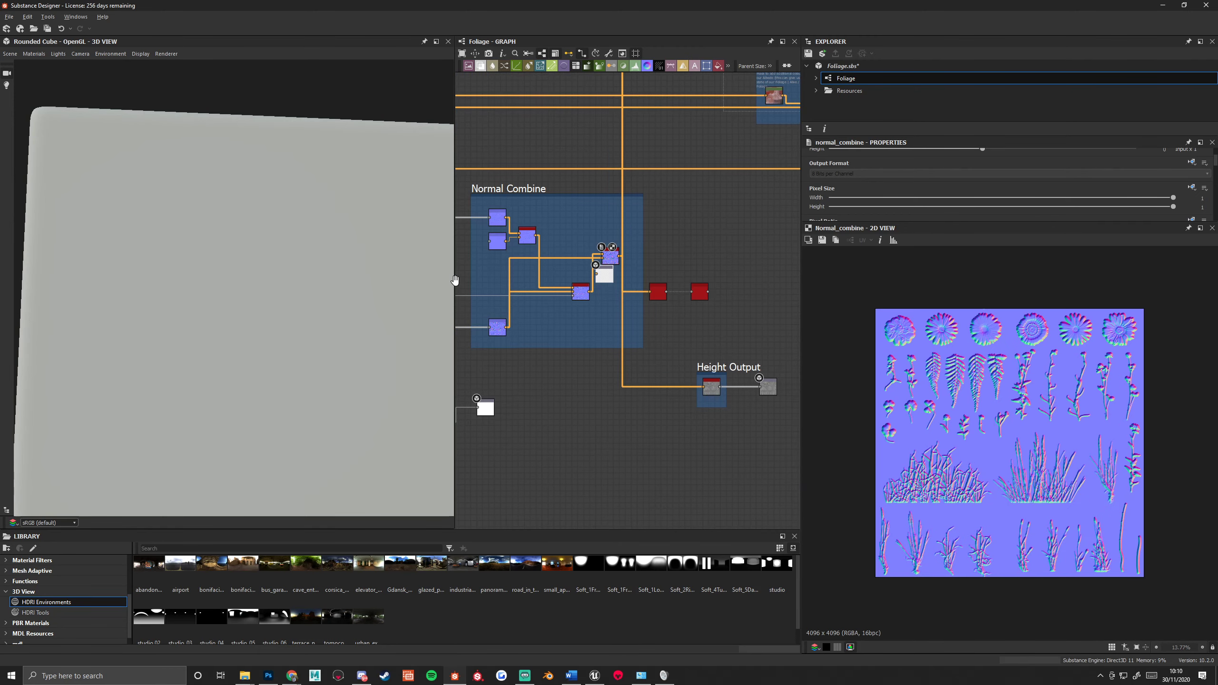
Connect the foliage height result so the rounded cube displays the height relief.
{"action": "middle_click_drag", "start_coordinate": [455, 281], "coordinate": [423, 283]}
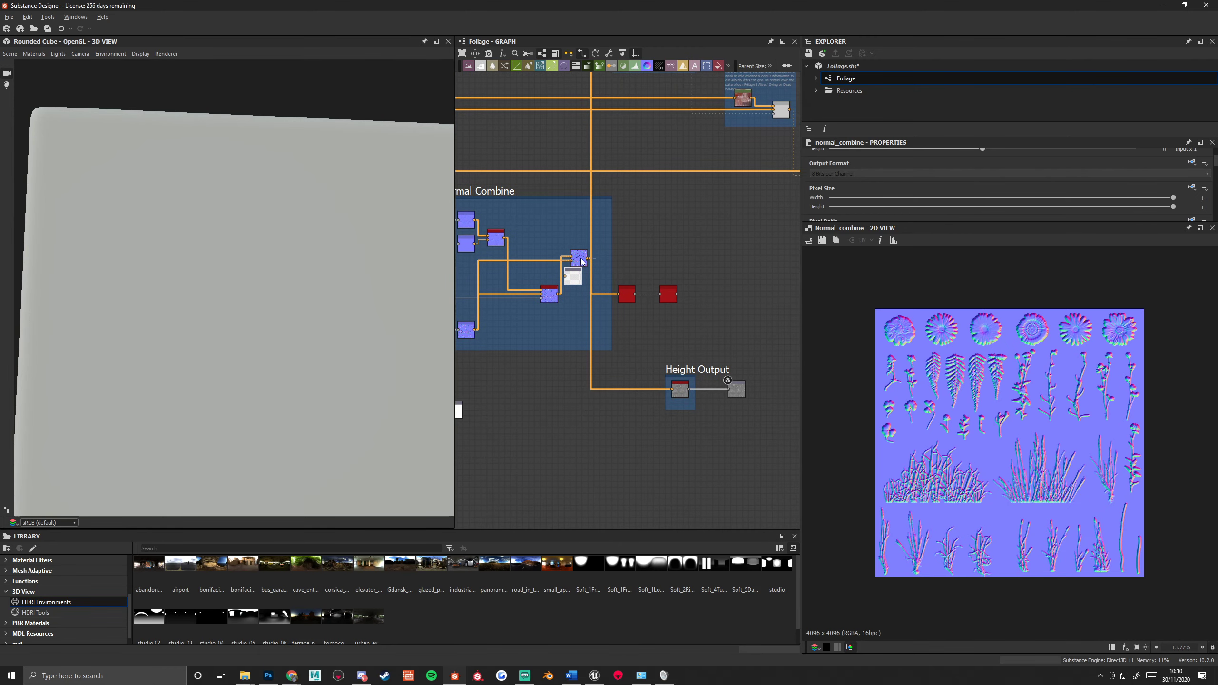
{"action": "scroll", "coordinate": [611, 282], "scroll_direction": "down", "scroll_amount": 2}
{"action": "middle_click_drag", "start_coordinate": [590, 292], "coordinate": [631, 291]}
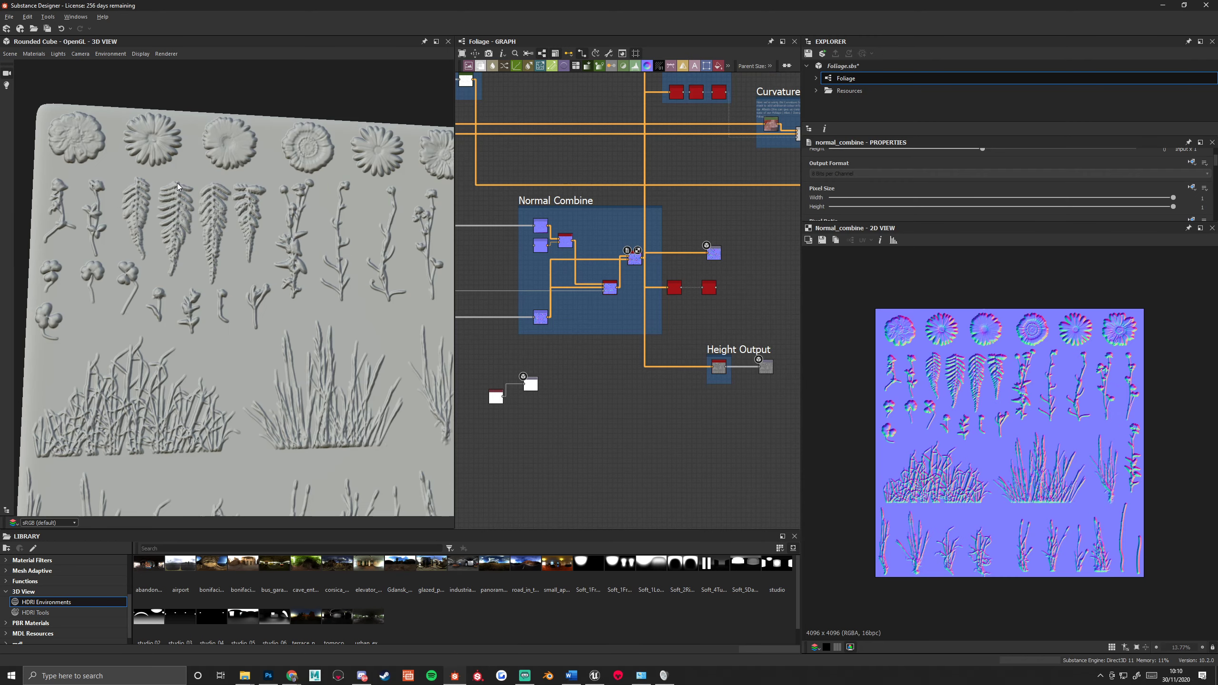
{"action": "left_click_drag", "start_coordinate": [177, 183], "coordinate": [236, 190]}
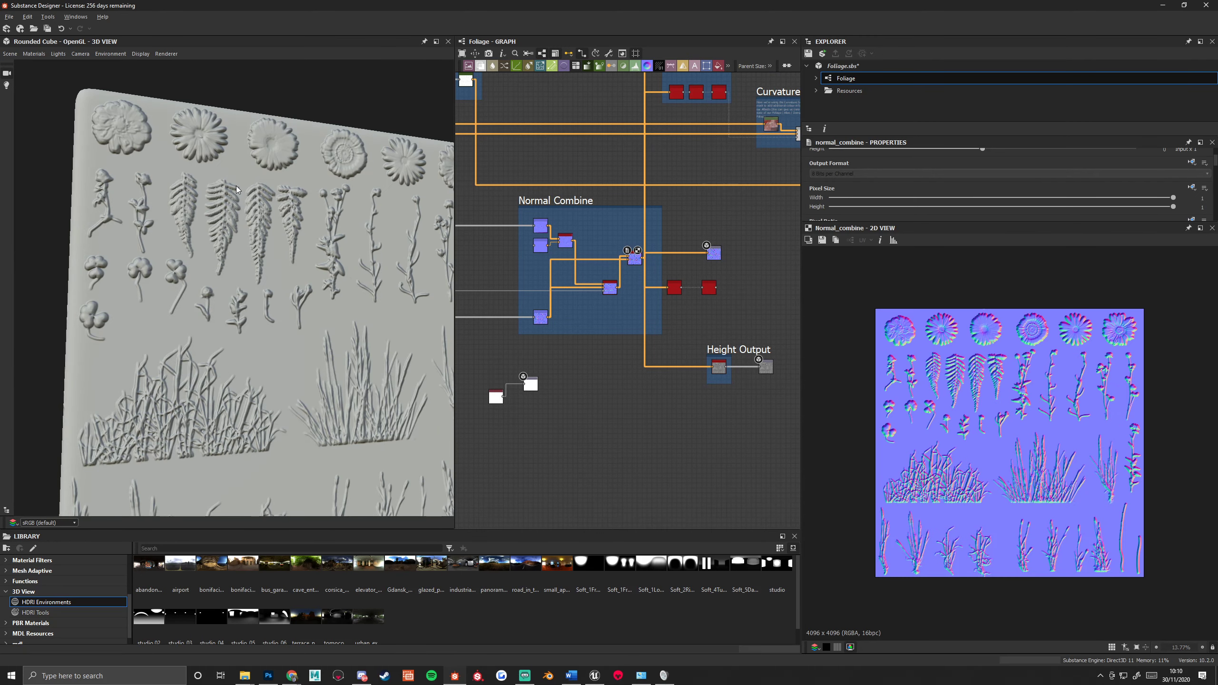
{"action": "scroll", "coordinate": [235, 186], "scroll_direction": "up", "scroll_amount": 3}
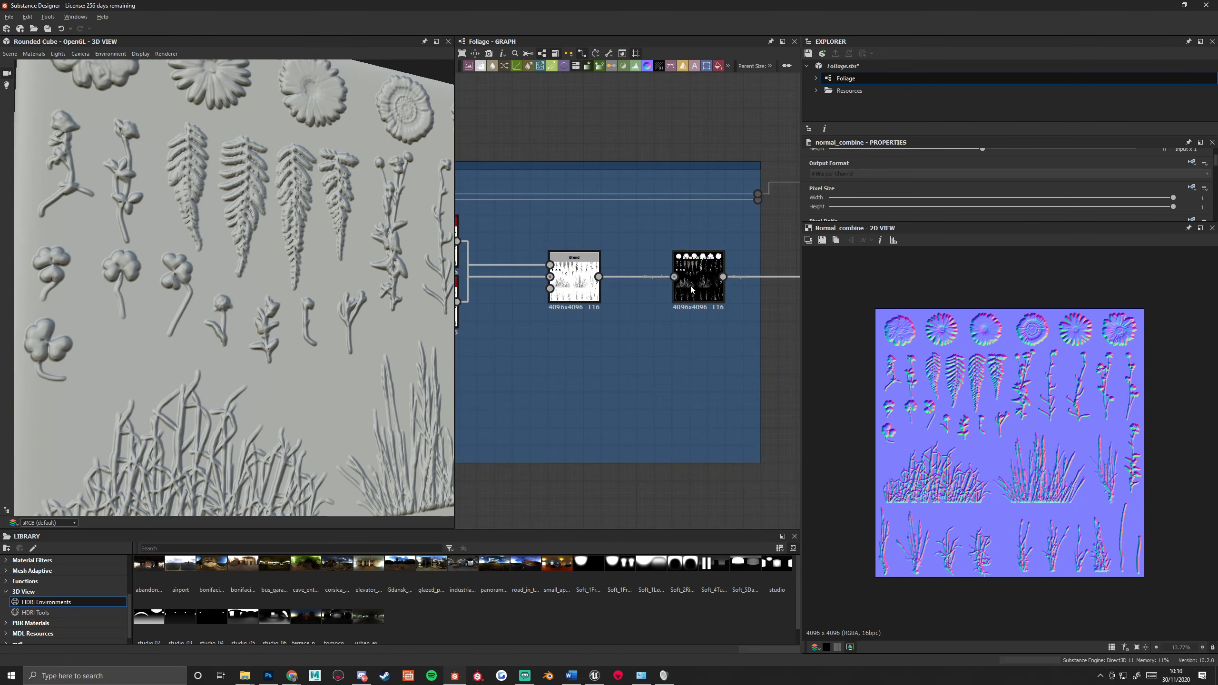
Lower the Blur HQ Grayscale intensity from 0.63 to 0.36 and check the cube's relief.
{"action": "left_click", "coordinate": [739, 238]}
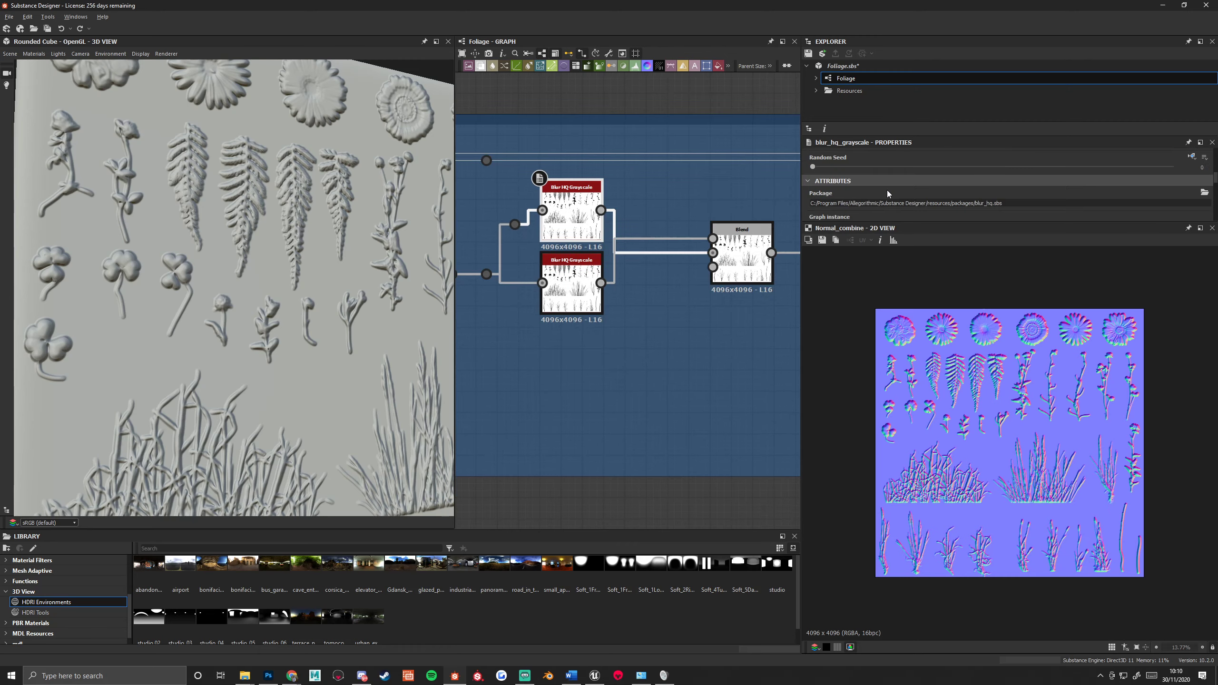
{"action": "scroll", "coordinate": [887, 191], "scroll_direction": "down", "scroll_amount": 3}
{"action": "scroll", "coordinate": [867, 207], "scroll_direction": "down", "scroll_amount": 5}
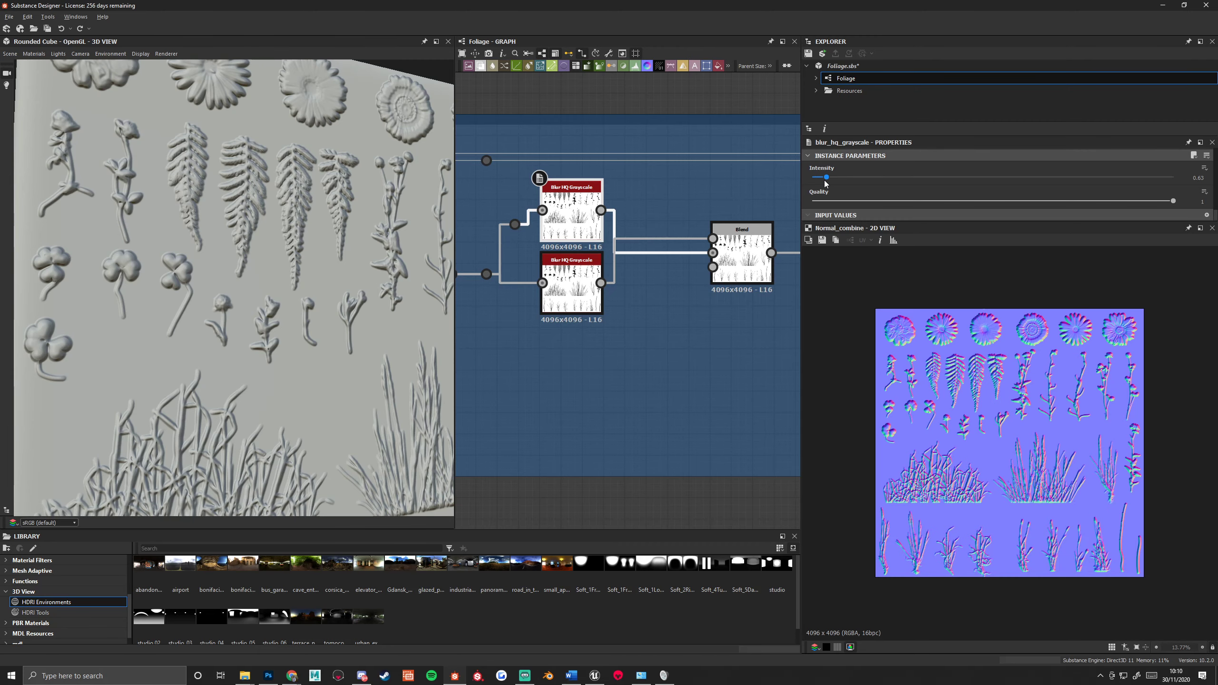
{"action": "left_click_drag", "start_coordinate": [825, 179], "coordinate": [820, 178]}
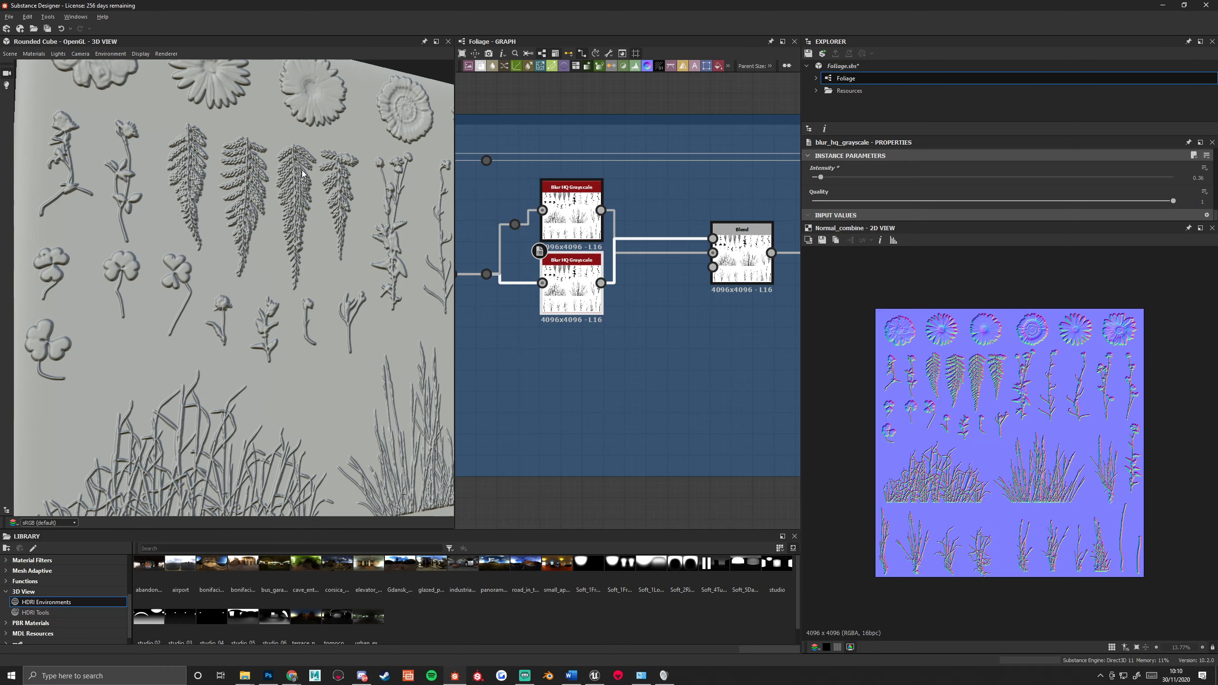
{"action": "left_click_drag", "start_coordinate": [302, 174], "coordinate": [270, 232]}
{"action": "scroll", "coordinate": [269, 232], "scroll_direction": "up", "scroll_amount": 2}
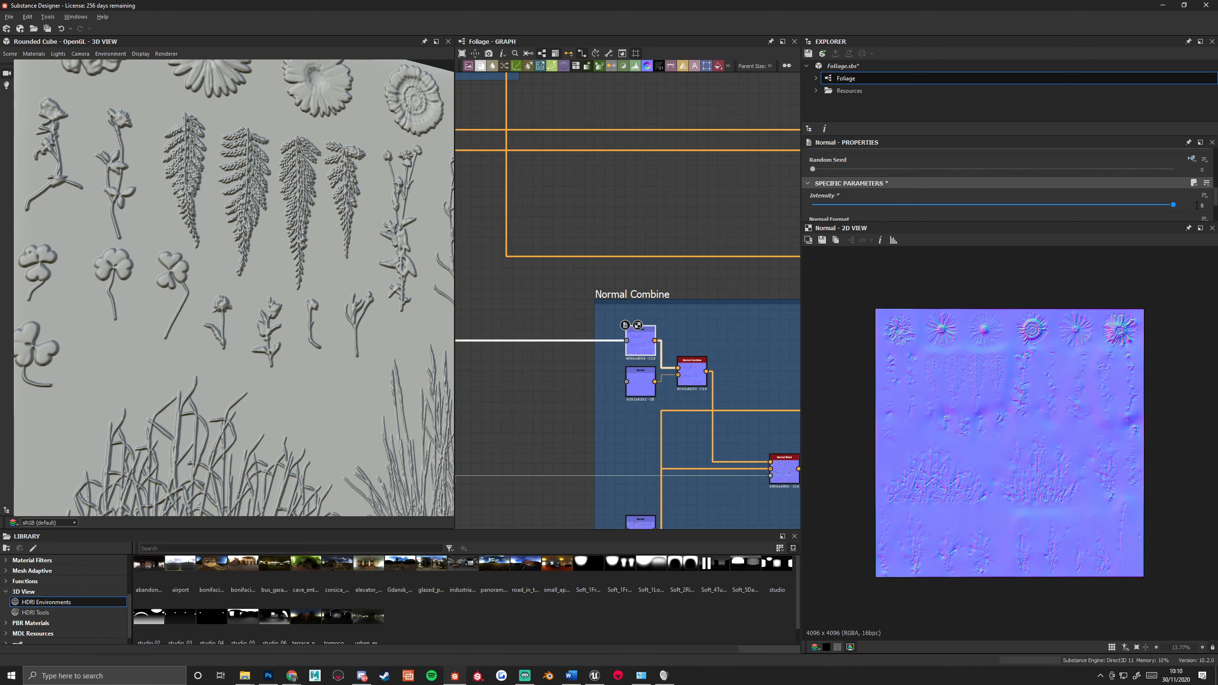
Lower a Normal node's intensity, then add a new Normal node fed by Grayscale Conversion.
{"action": "double_click", "coordinate": [1191, 204]}
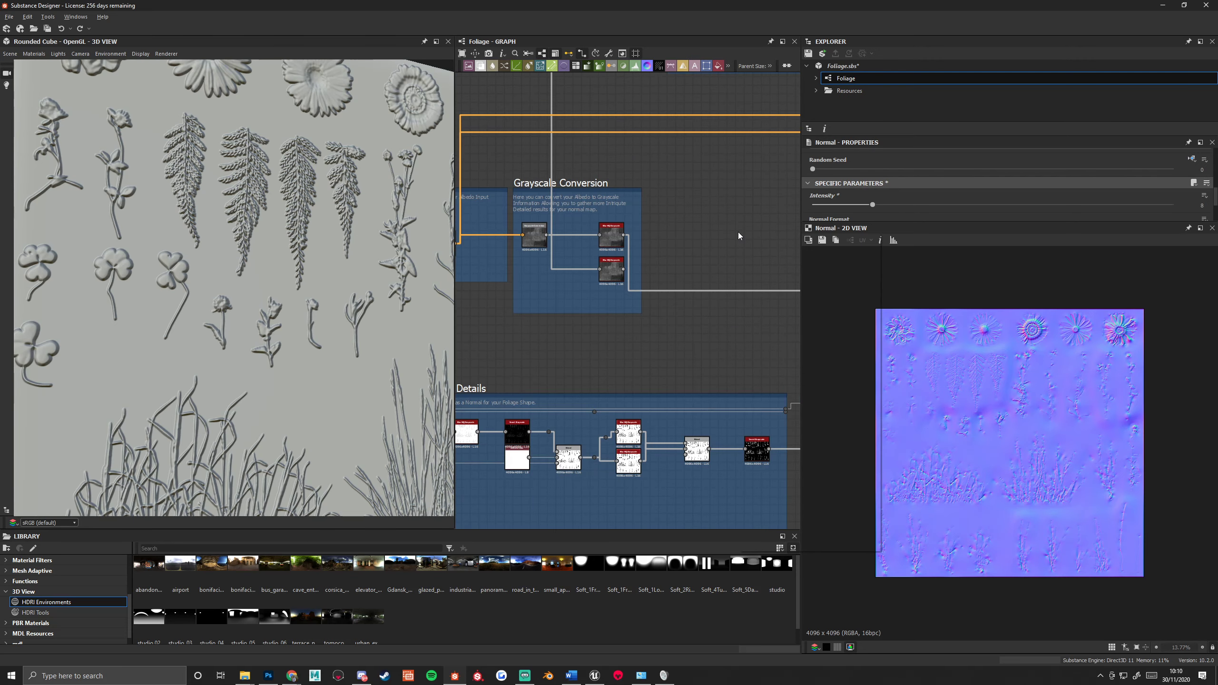
{"action": "right_click", "coordinate": [738, 232]}
{"action": "left_click", "coordinate": [765, 253]}
{"action": "left_click_drag", "start_coordinate": [546, 235], "coordinate": [739, 238]}
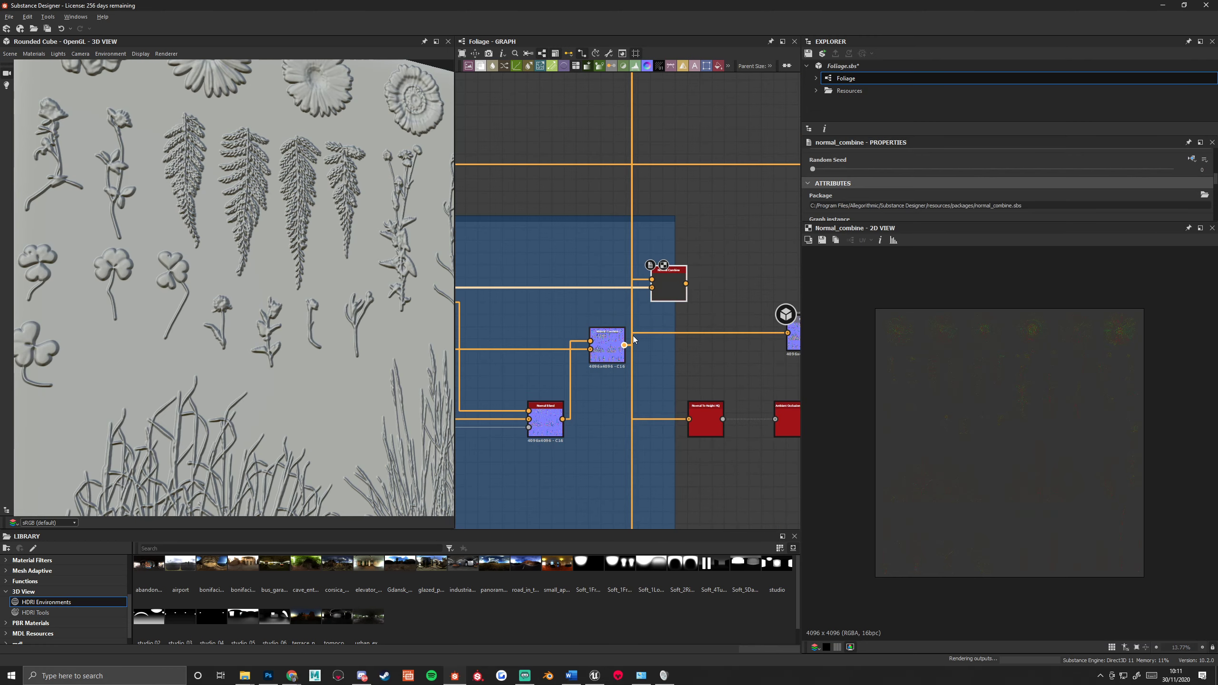
{"action": "left_click", "coordinate": [666, 290]}
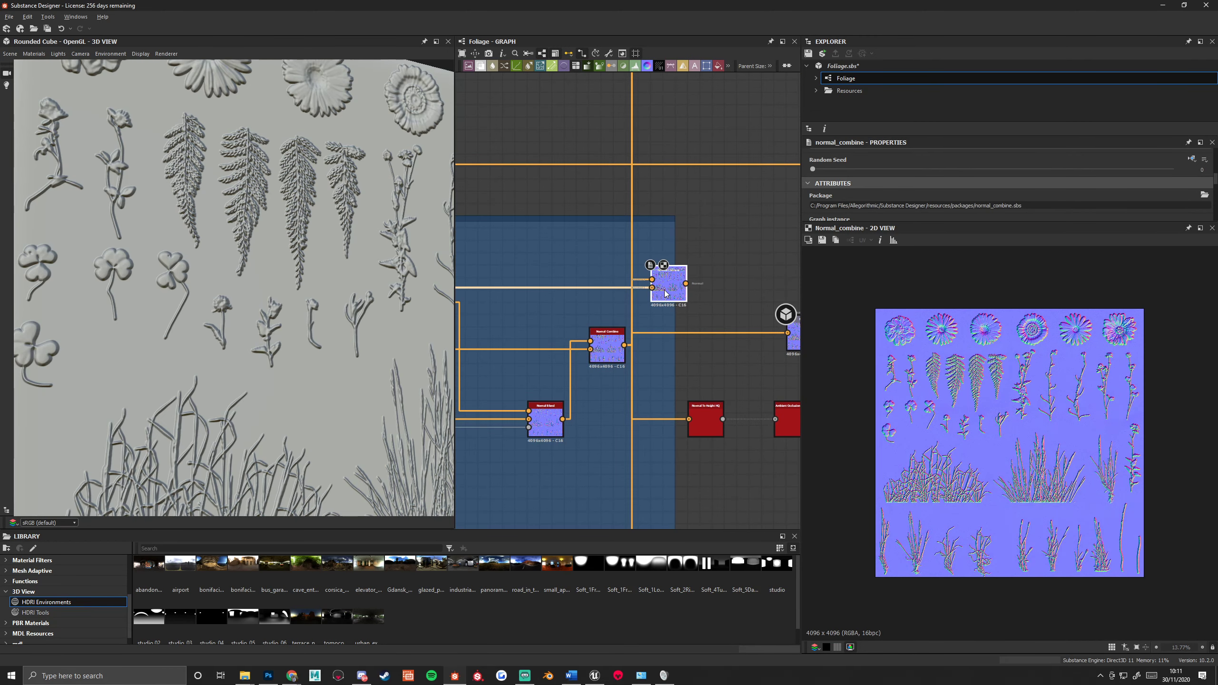
Link the normal_combine output into the output node and orbit the cube to inspect it.
{"action": "left_click_drag", "start_coordinate": [685, 283], "coordinate": [788, 333]}
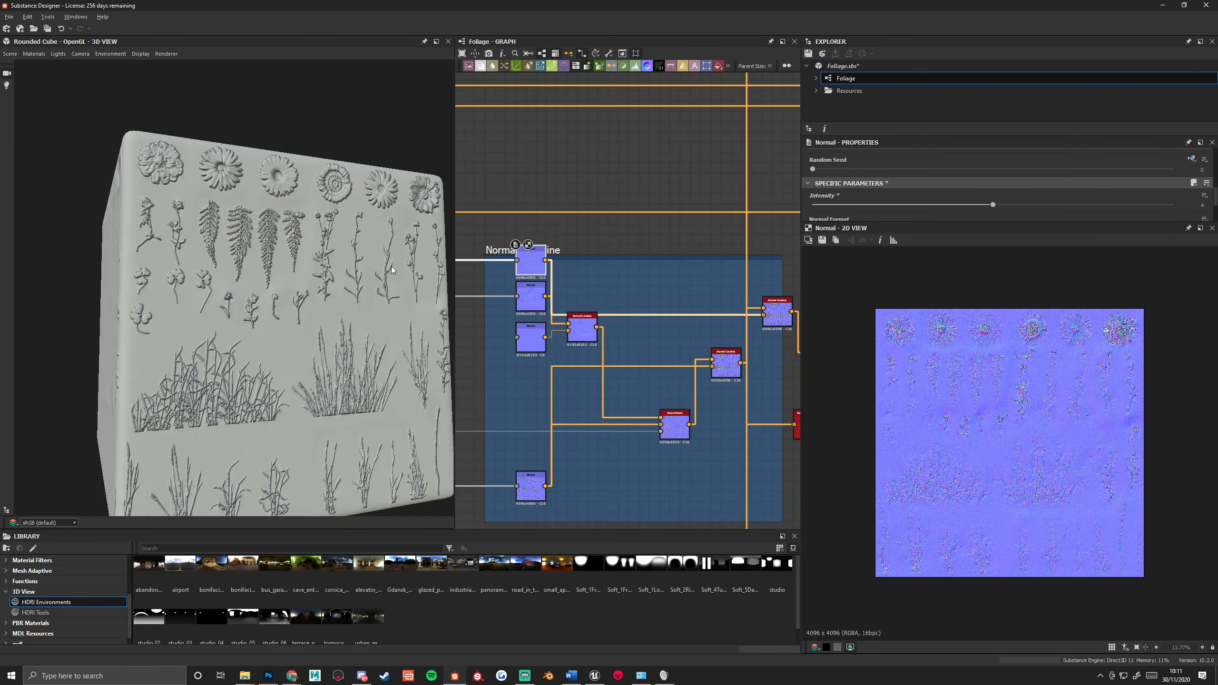
{"action": "scroll", "coordinate": [292, 273], "scroll_direction": "up", "scroll_amount": 3}
{"action": "left_click_drag", "start_coordinate": [292, 273], "coordinate": [275, 251]}
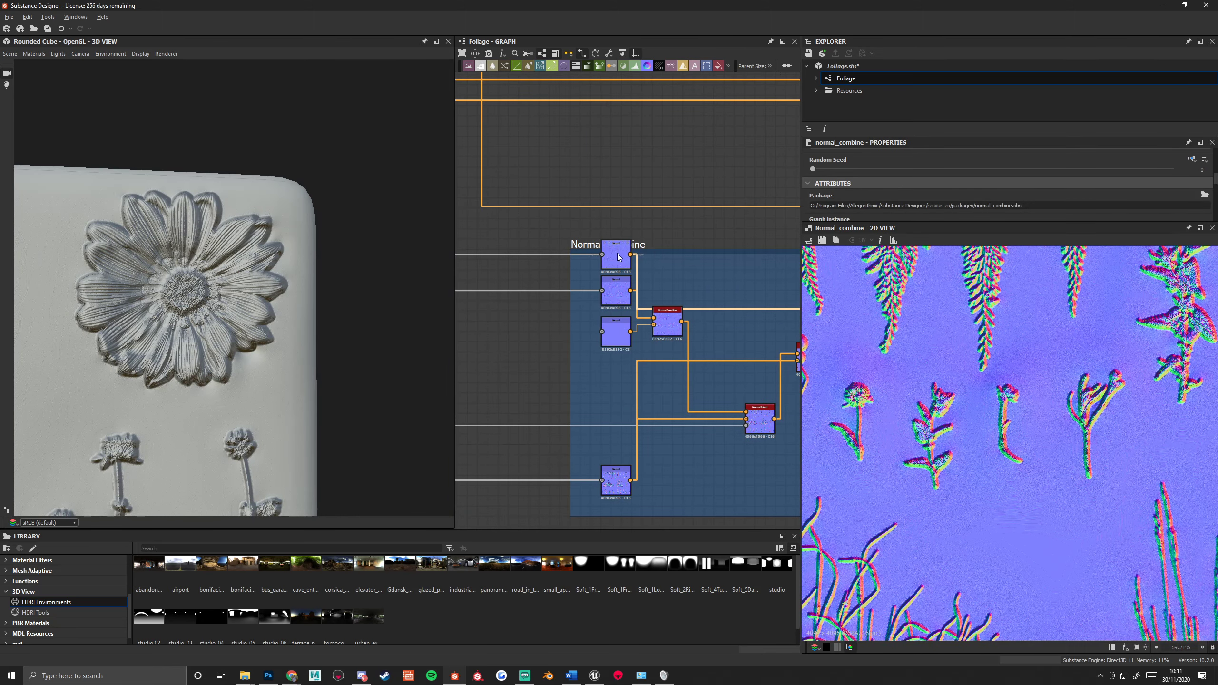
Check the Normal, Grayscale Conversion and Normal Combine settings, confirming 16 bits per channel output.
{"action": "left_click", "coordinate": [617, 254]}
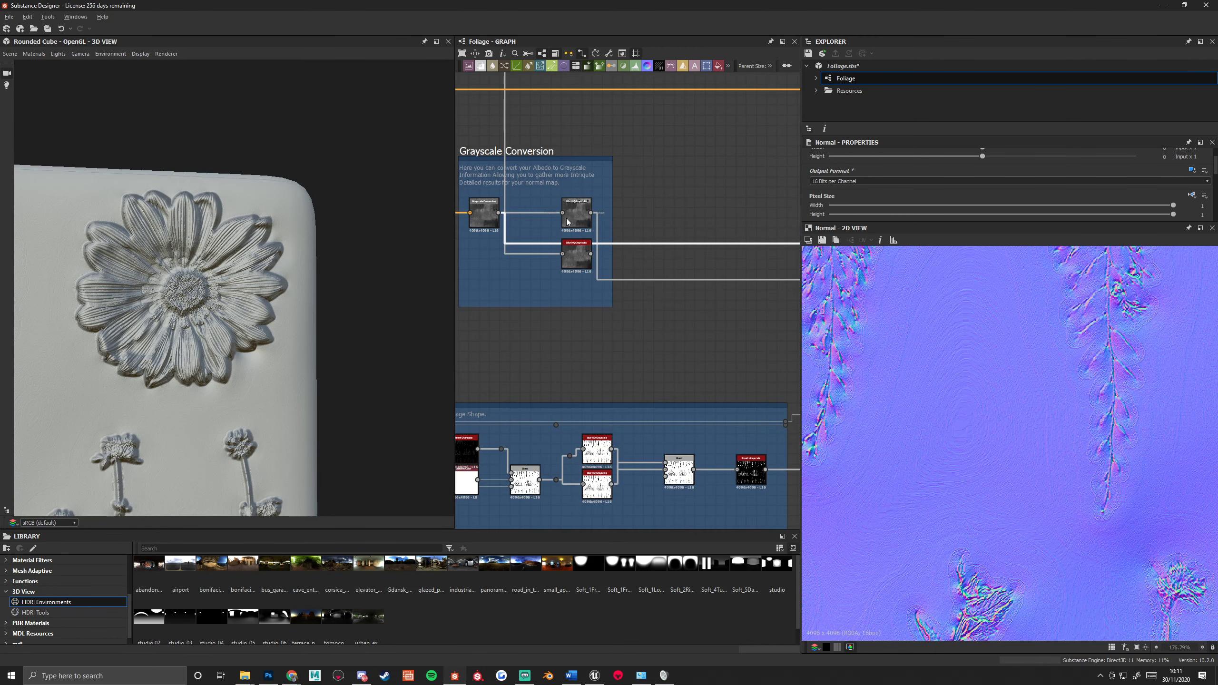
{"action": "middle_click_drag", "start_coordinate": [489, 231], "coordinate": [578, 230]}
{"action": "left_click", "coordinate": [578, 229]}
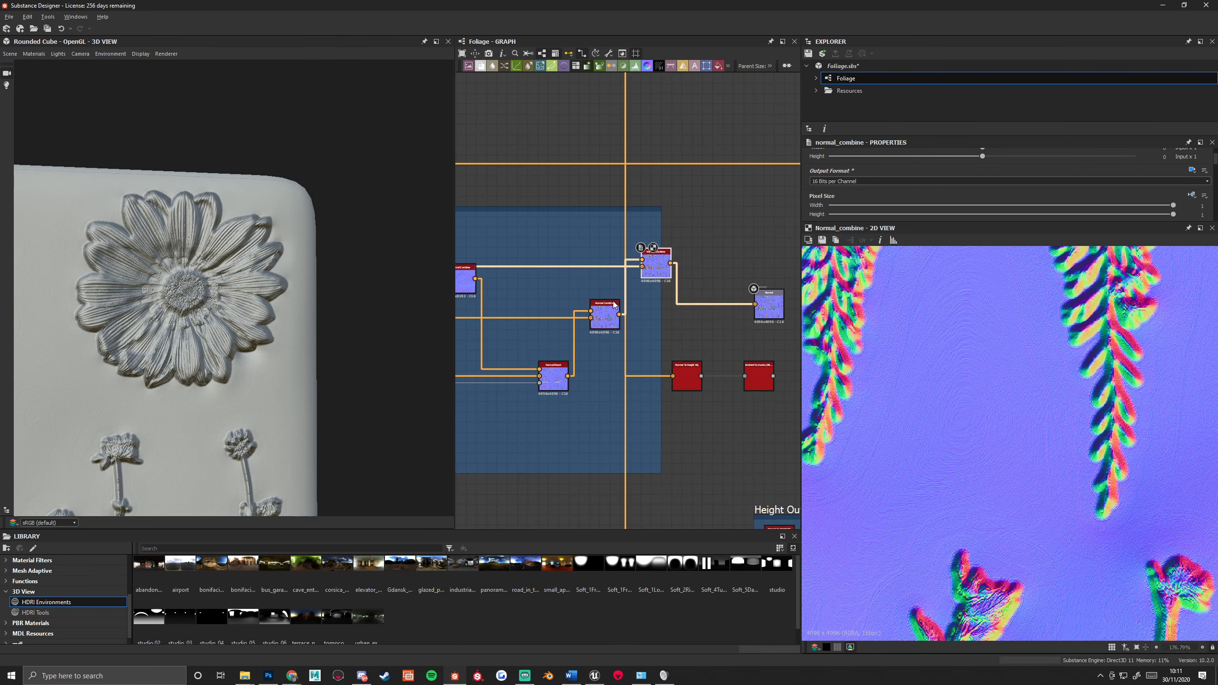
{"action": "left_click", "coordinate": [608, 305]}
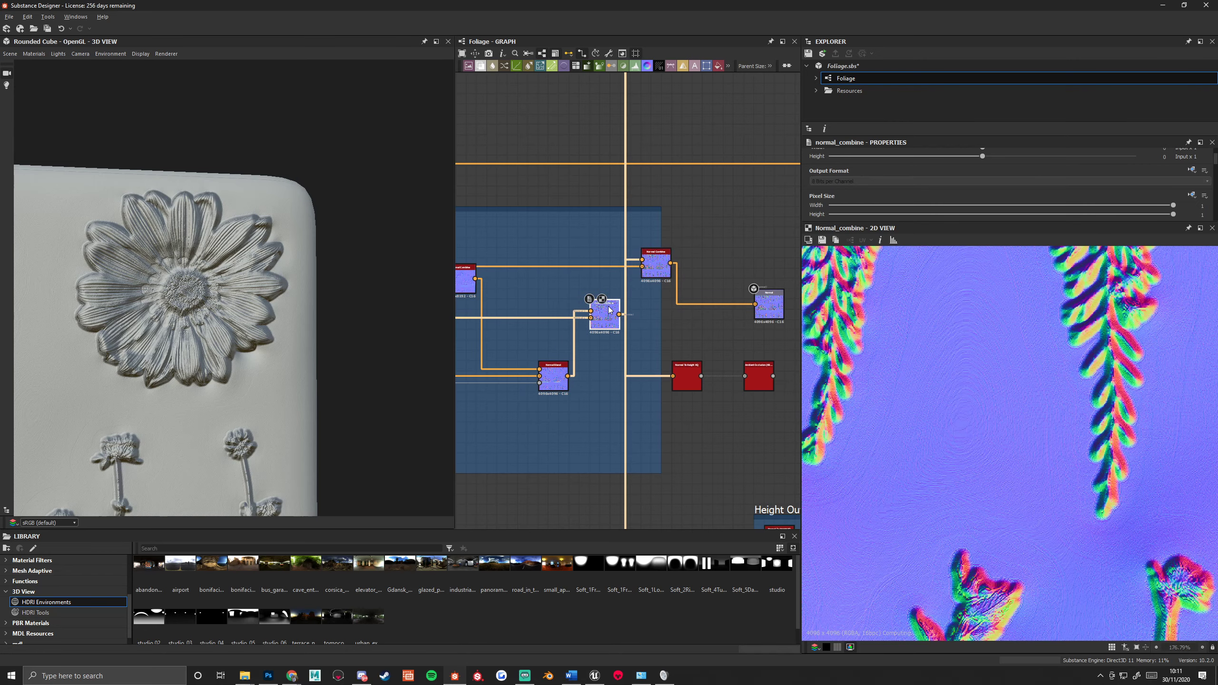
{"action": "left_click", "coordinate": [665, 268]}
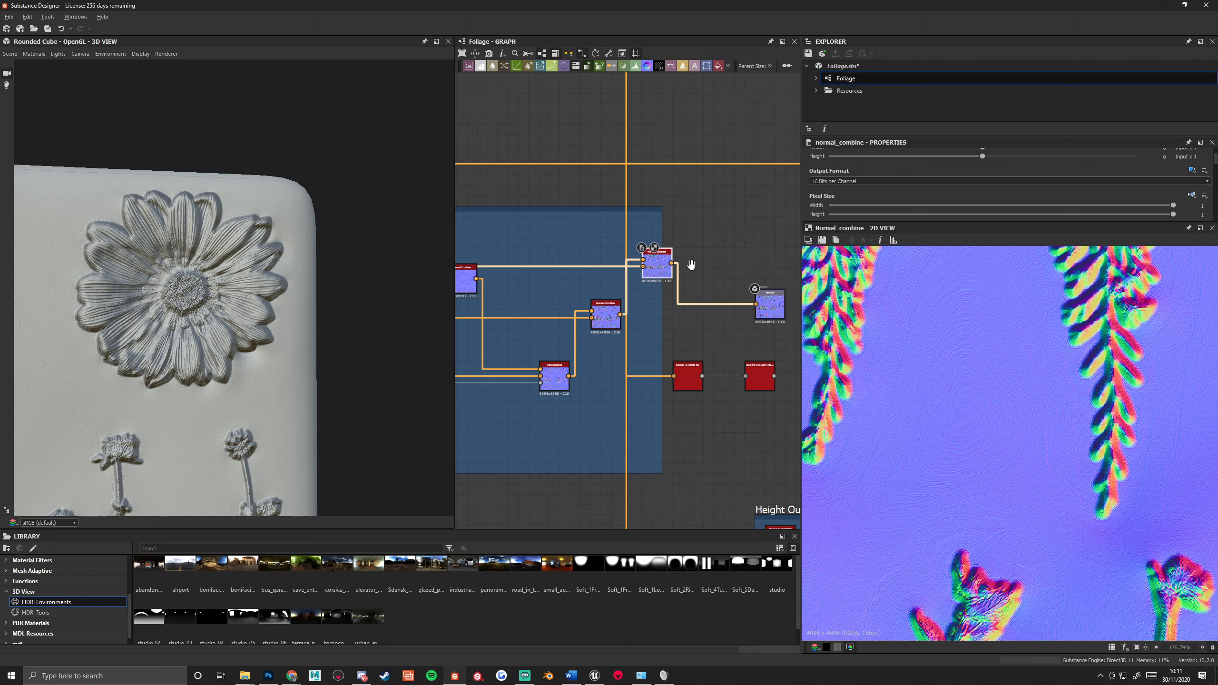
{"action": "middle_click_drag", "start_coordinate": [690, 265], "coordinate": [786, 267]}
{"action": "scroll", "coordinate": [682, 242], "scroll_direction": "up", "scroll_amount": 2}
Preview the top Normal node's result in the 2D view.
{"action": "middle_click_drag", "start_coordinate": [682, 242], "coordinate": [751, 245]}
{"action": "double_click", "coordinate": [591, 189]}
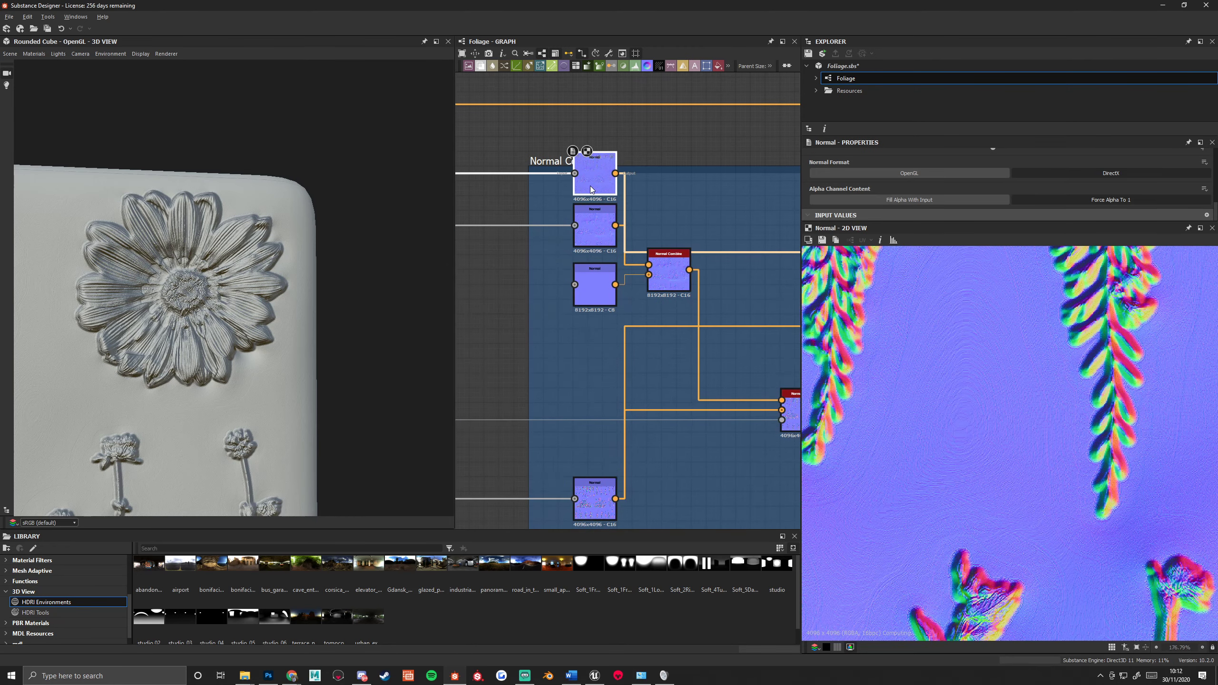
{"action": "scroll", "coordinate": [876, 204], "scroll_direction": "up", "scroll_amount": 5}
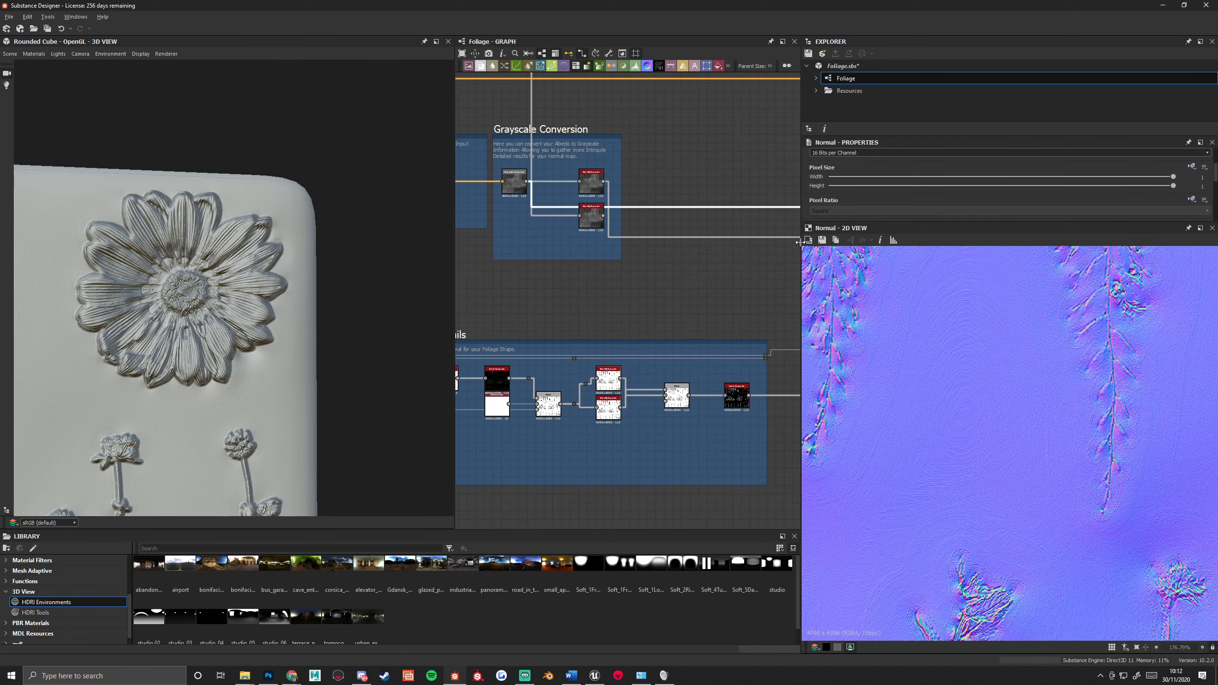
Widen the 3D and graph panels and bring the Albedo Input and Mask frames into view.
{"action": "left_click_drag", "start_coordinate": [800, 242], "coordinate": [1028, 241]}
{"action": "middle_click_drag", "start_coordinate": [882, 237], "coordinate": [875, 229]}
{"action": "middle_click_drag", "start_coordinate": [623, 247], "coordinate": [877, 235]}
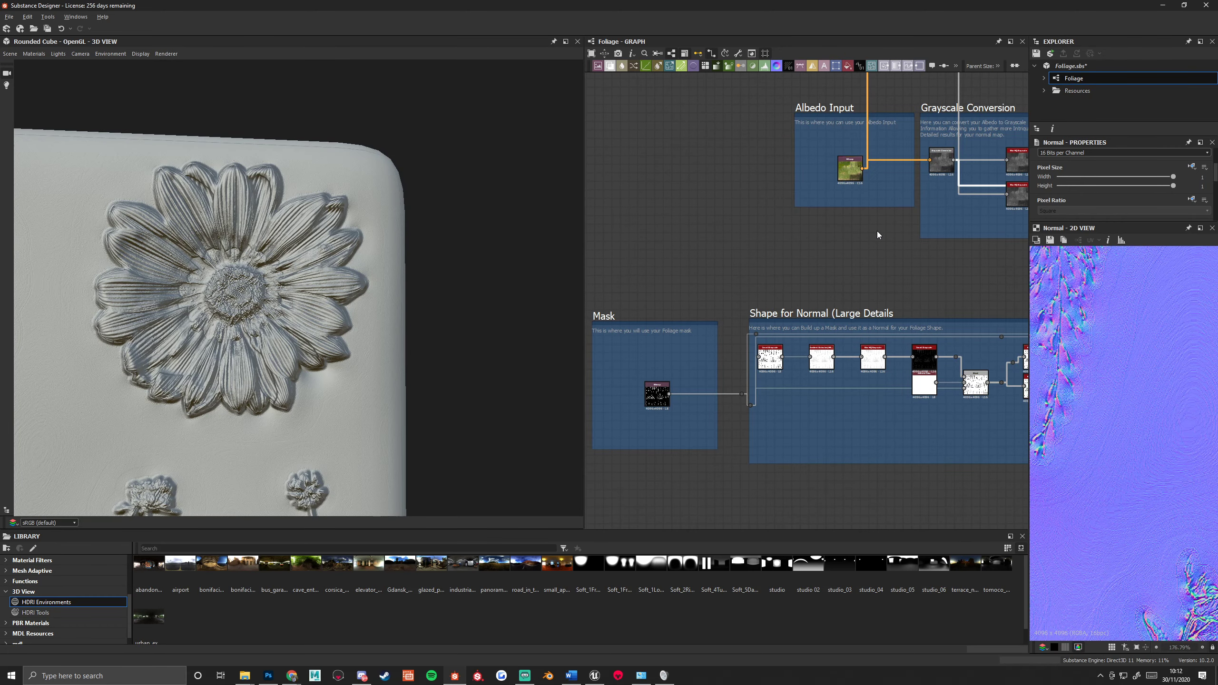
{"action": "scroll", "coordinate": [873, 218], "scroll_direction": "up", "scroll_amount": 2}
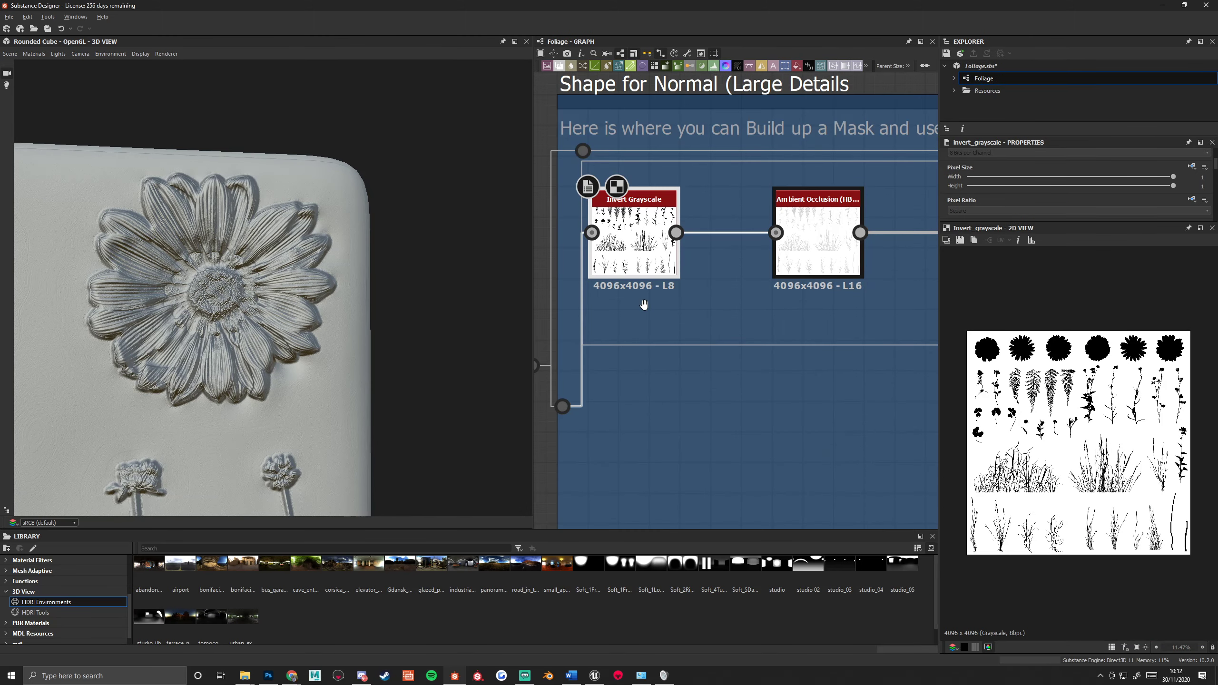
{"action": "scroll", "coordinate": [1007, 389], "scroll_direction": "up", "scroll_amount": 5}
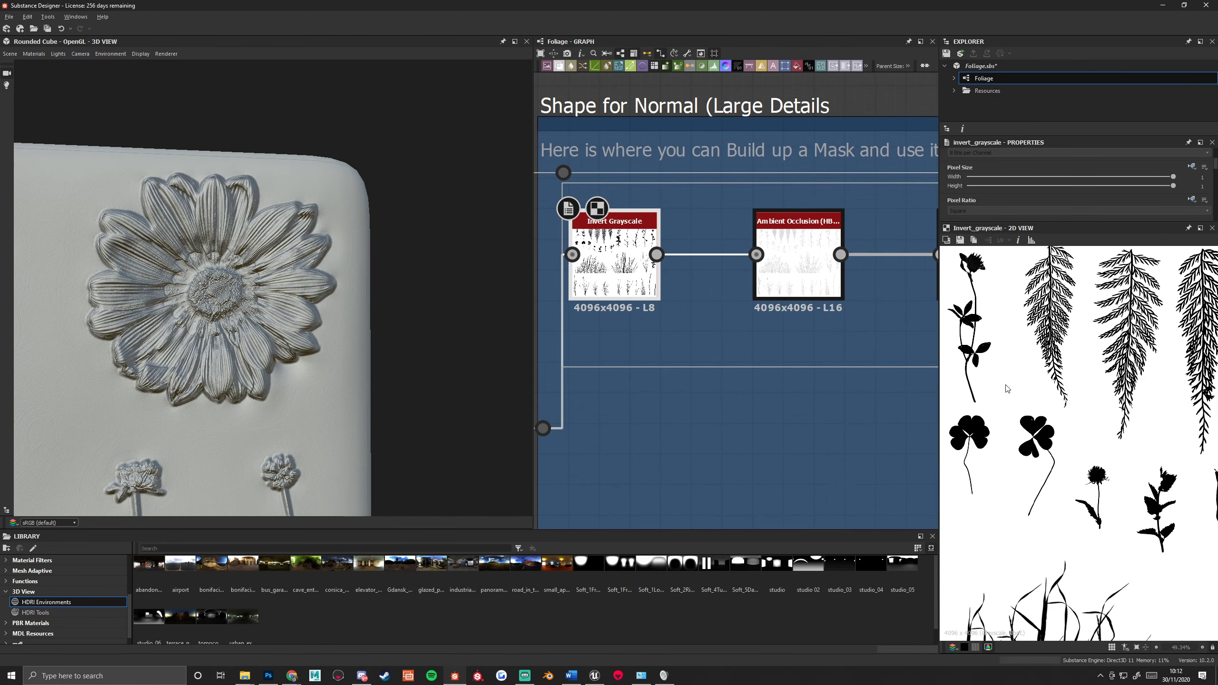
Bring the large-details node chain into view and pan the ambient occlusion preview.
{"action": "middle_click_drag", "start_coordinate": [784, 331], "coordinate": [783, 260]}
{"action": "scroll", "coordinate": [783, 261], "scroll_direction": "down", "scroll_amount": 2}
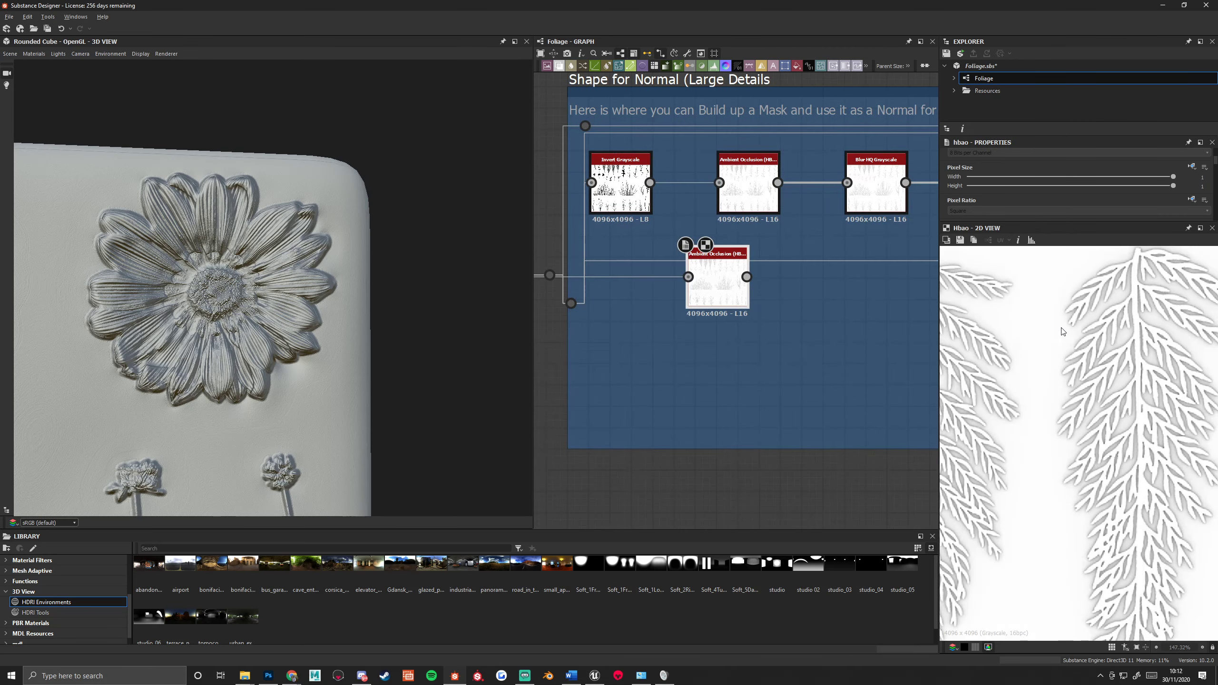
{"action": "middle_click_drag", "start_coordinate": [1063, 332], "coordinate": [1091, 373]}
{"action": "middle_click_drag", "start_coordinate": [764, 272], "coordinate": [1043, 279]}
Select the foliage mask node and feed it into the new HBAO and Normal nodes.
{"action": "left_click", "coordinate": [634, 298]}
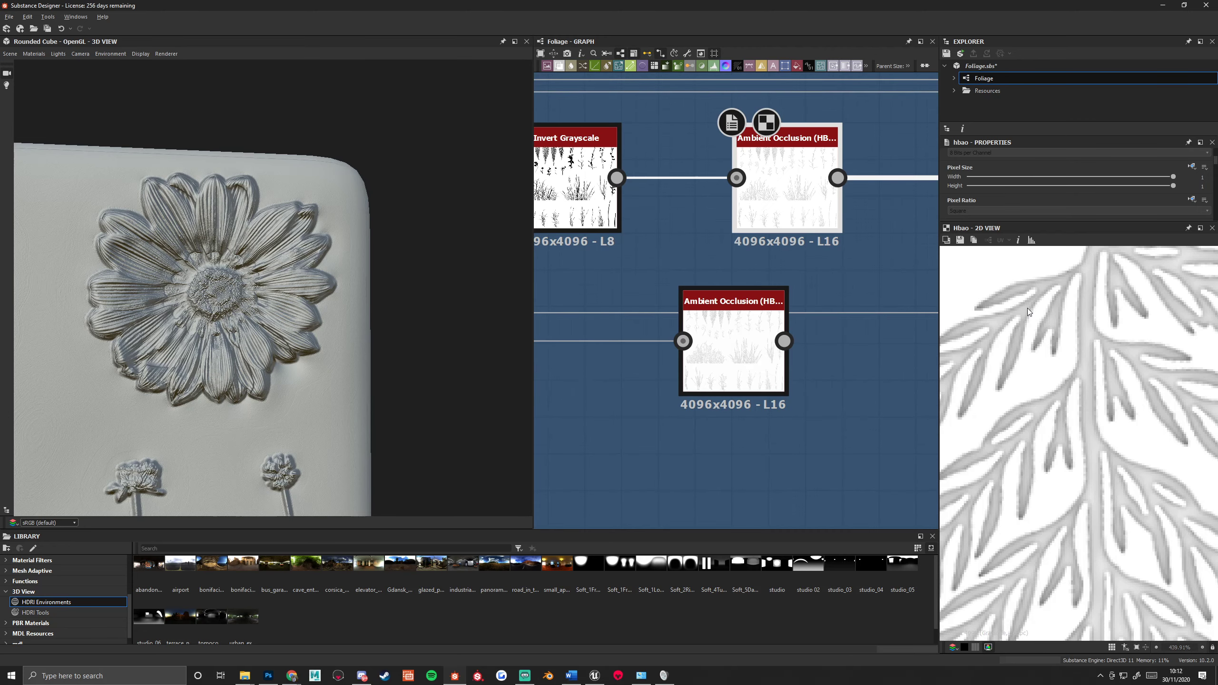
{"action": "scroll", "coordinate": [1027, 308], "scroll_direction": "down", "scroll_amount": 2}
{"action": "scroll", "coordinate": [1059, 325], "scroll_direction": "up", "scroll_amount": 3}
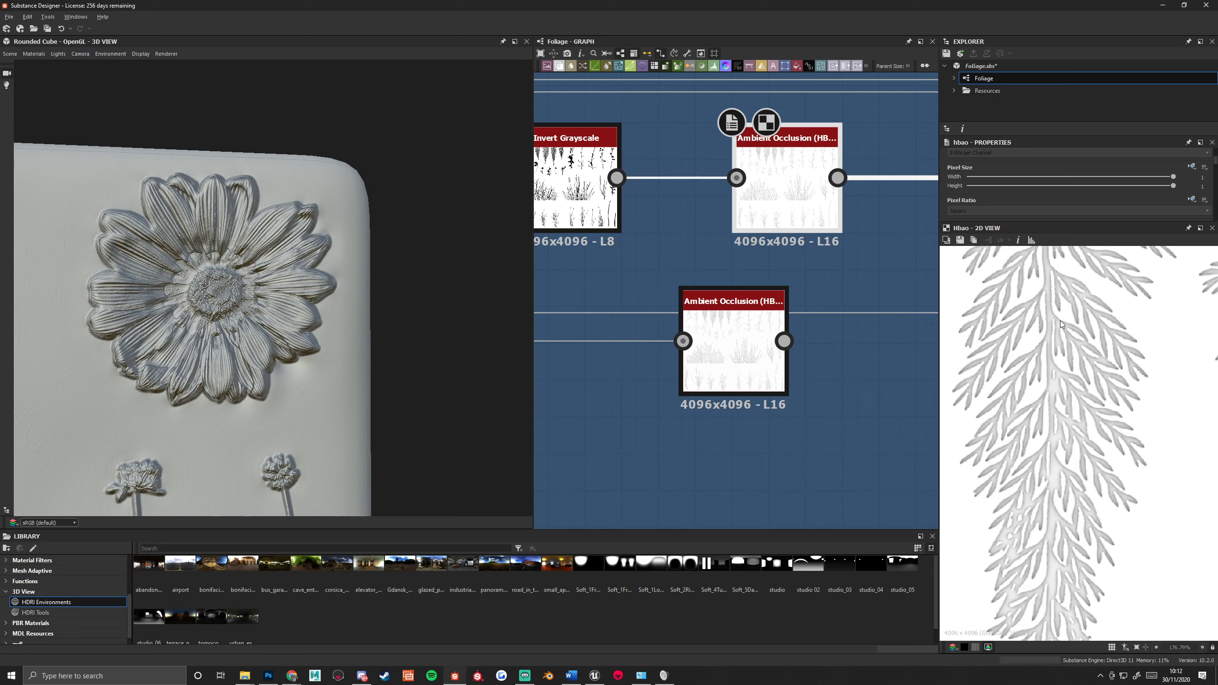
{"action": "middle_click_drag", "start_coordinate": [1068, 510], "coordinate": [1084, 359]}
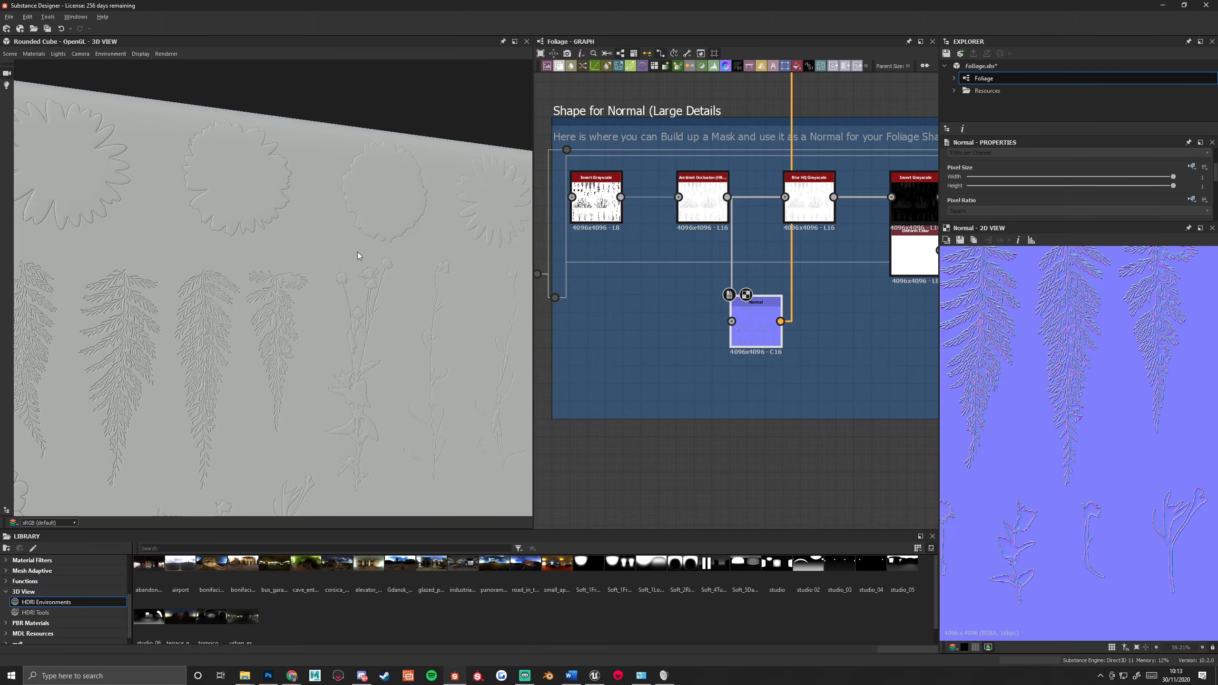
{"action": "middle_click_drag", "start_coordinate": [714, 306], "coordinate": [939, 302]}
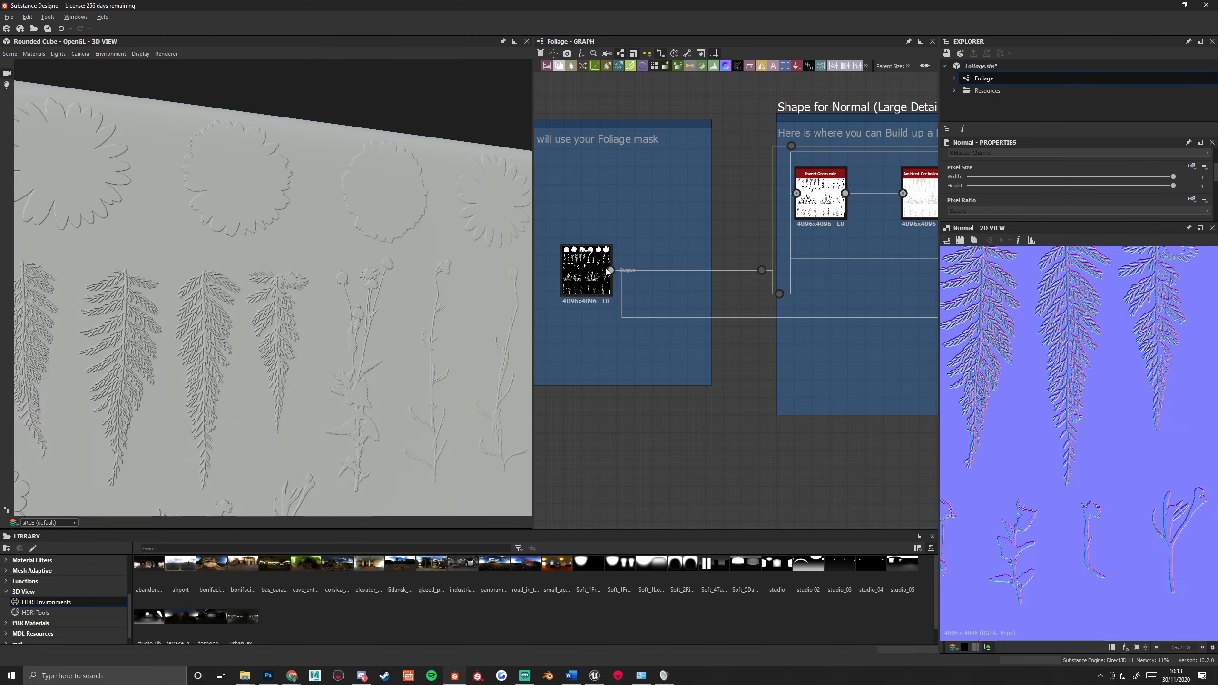
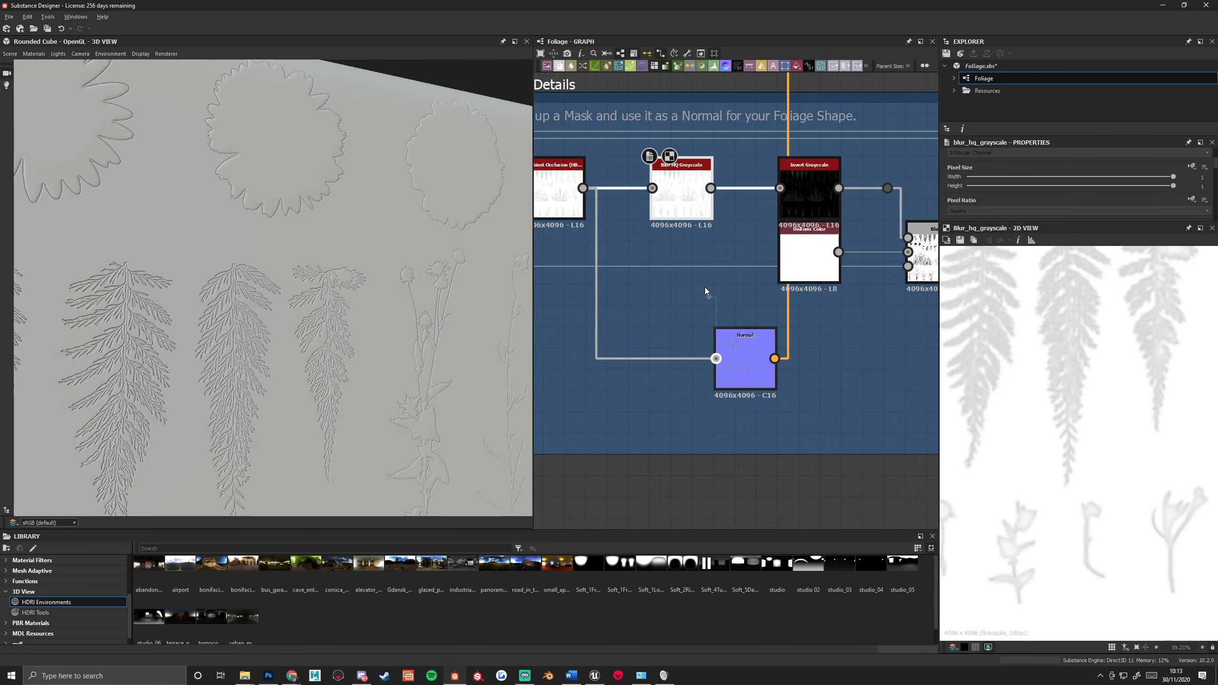
Orbit the 3D view to inspect the embossed foliage outlines along the cube's edge.
{"action": "left_click_drag", "start_coordinate": [307, 267], "coordinate": [428, 272]}
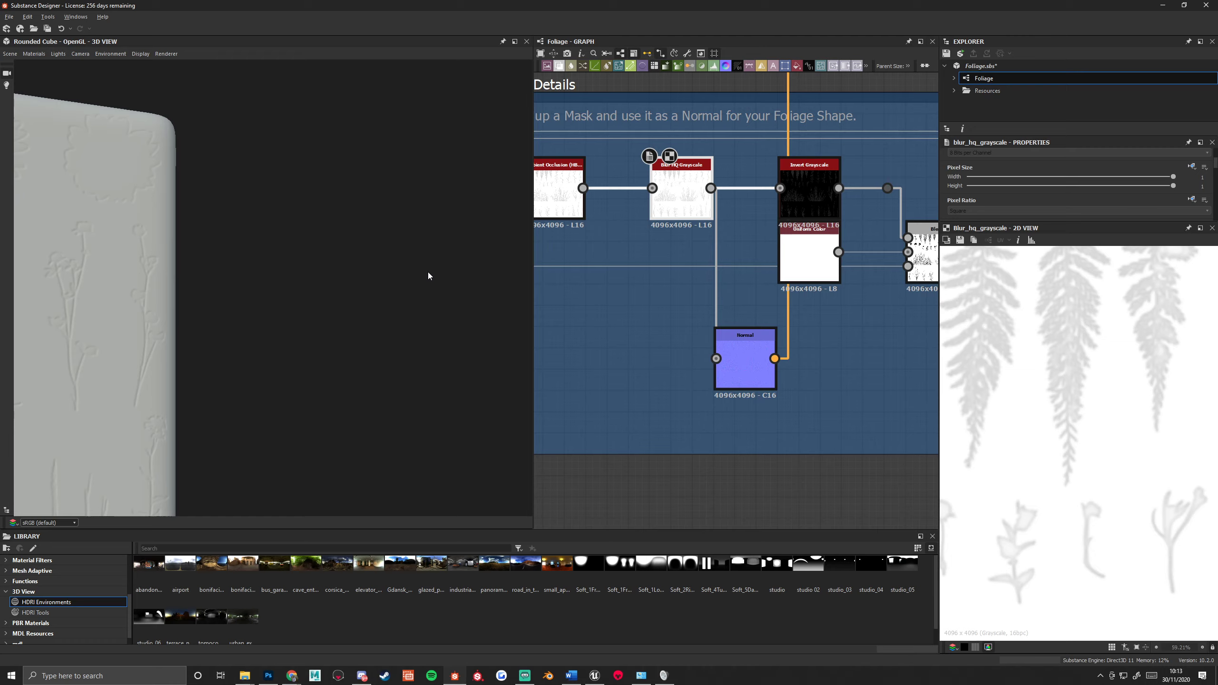
Preview the Normal node, undo the rewiring of its input, and rotate the cube to check the raised foliage.
{"action": "left_click", "coordinate": [714, 358]}
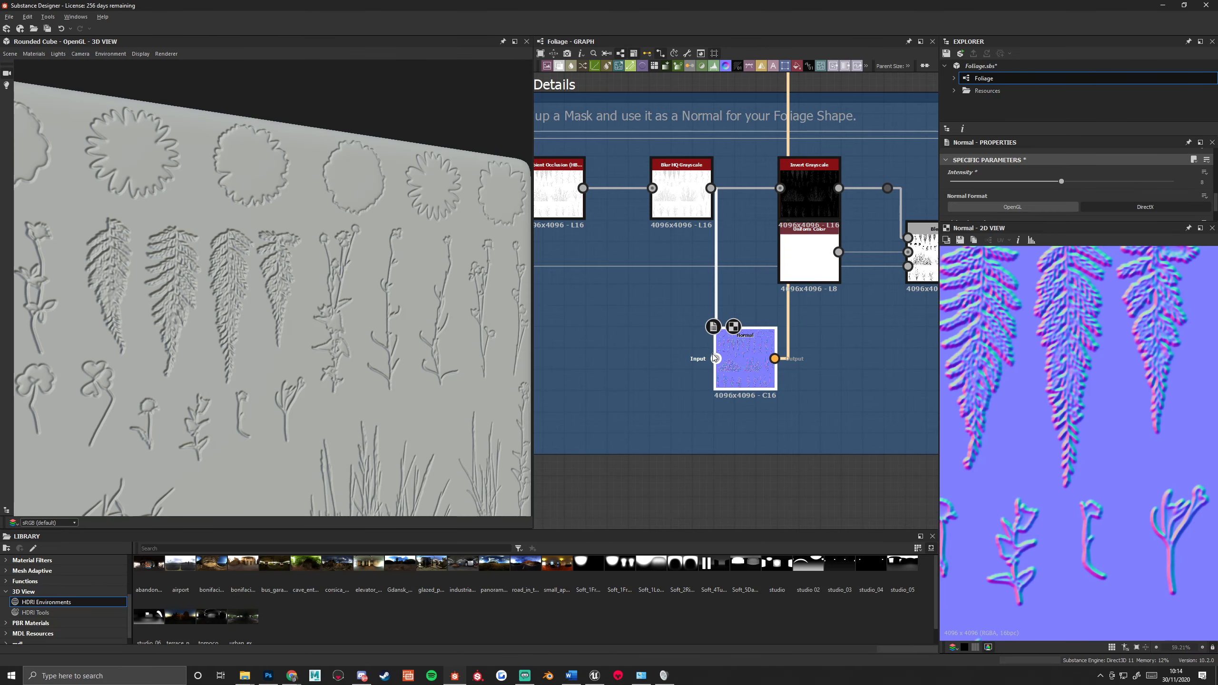
{"action": "left_click_drag", "start_coordinate": [715, 358], "coordinate": [660, 176]}
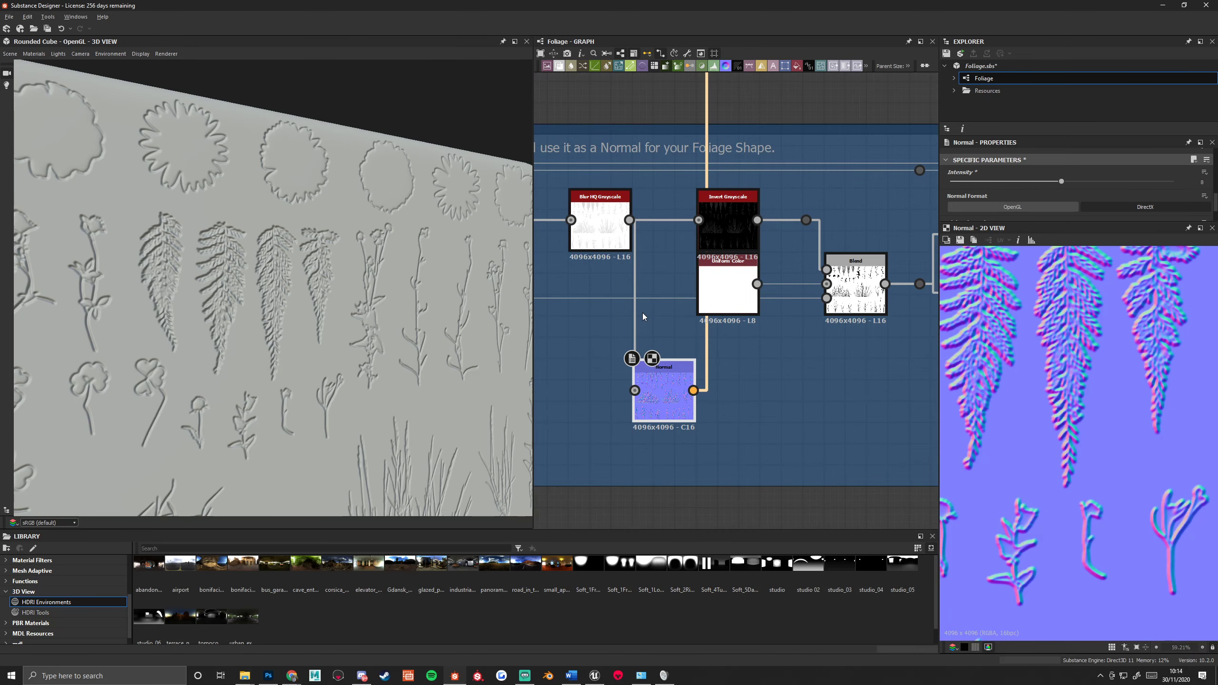
{"action": "key", "text": "ctrl+z"}
{"action": "scroll", "coordinate": [1029, 362], "scroll_direction": "up", "scroll_amount": 5}
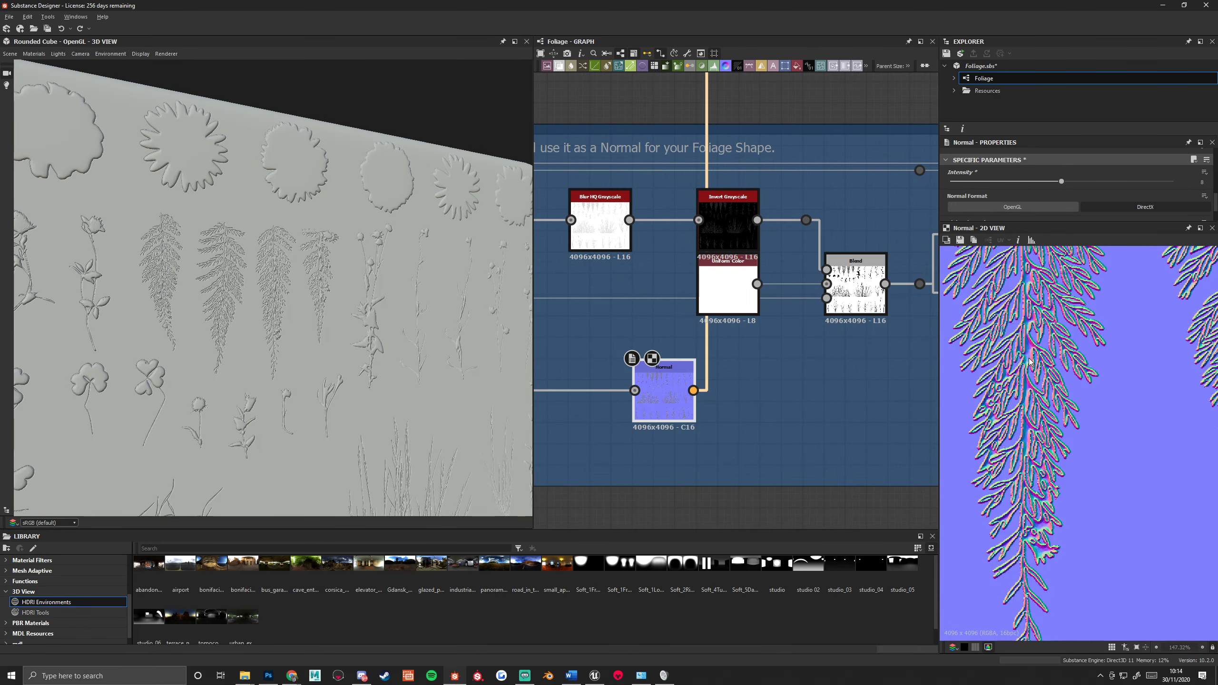
{"action": "scroll", "coordinate": [1029, 362], "scroll_direction": "down", "scroll_amount": 4}
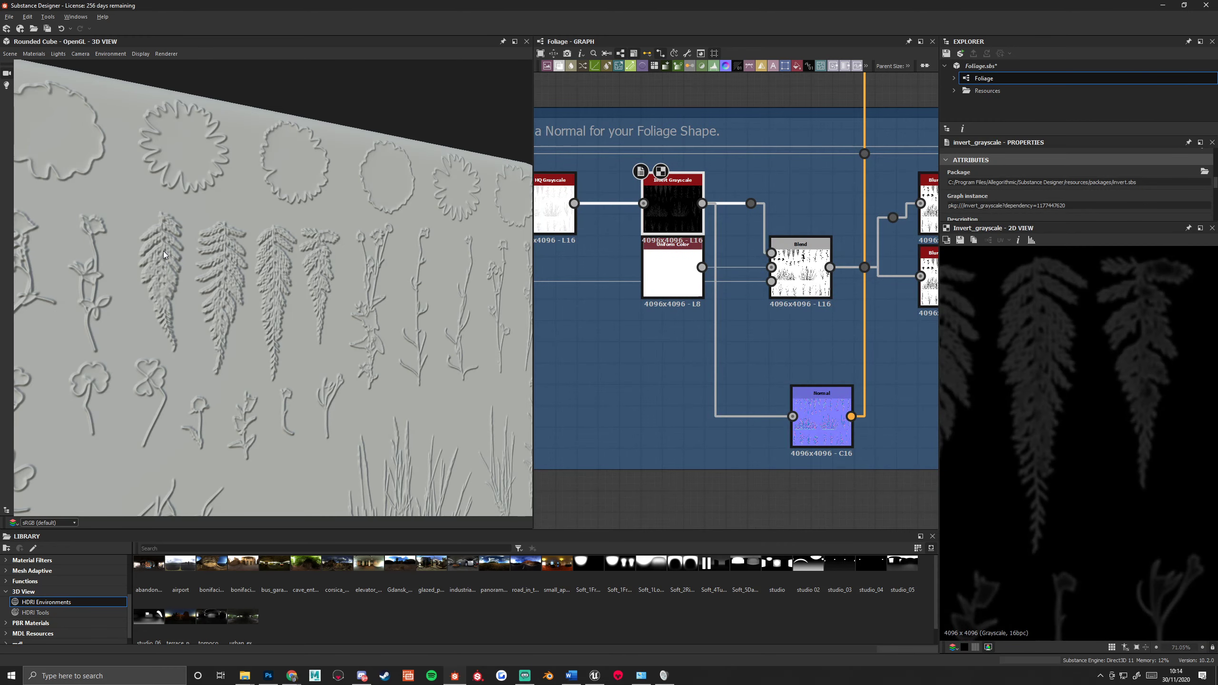
{"action": "left_click_drag", "start_coordinate": [164, 251], "coordinate": [297, 291]}
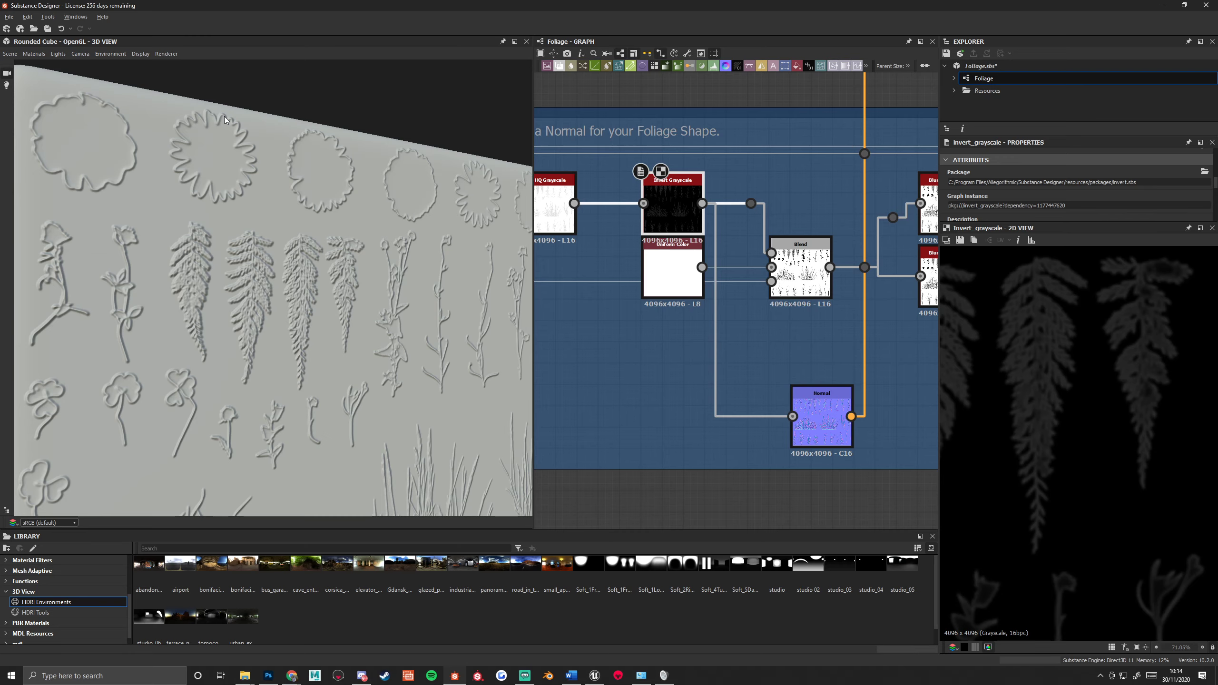
Preview the Blend node's output and pan across the Blur HQ Grayscale nodes and foliage shapes.
{"action": "double_click", "coordinate": [800, 269]}
{"action": "scroll", "coordinate": [1054, 449], "scroll_direction": "down", "scroll_amount": 1}
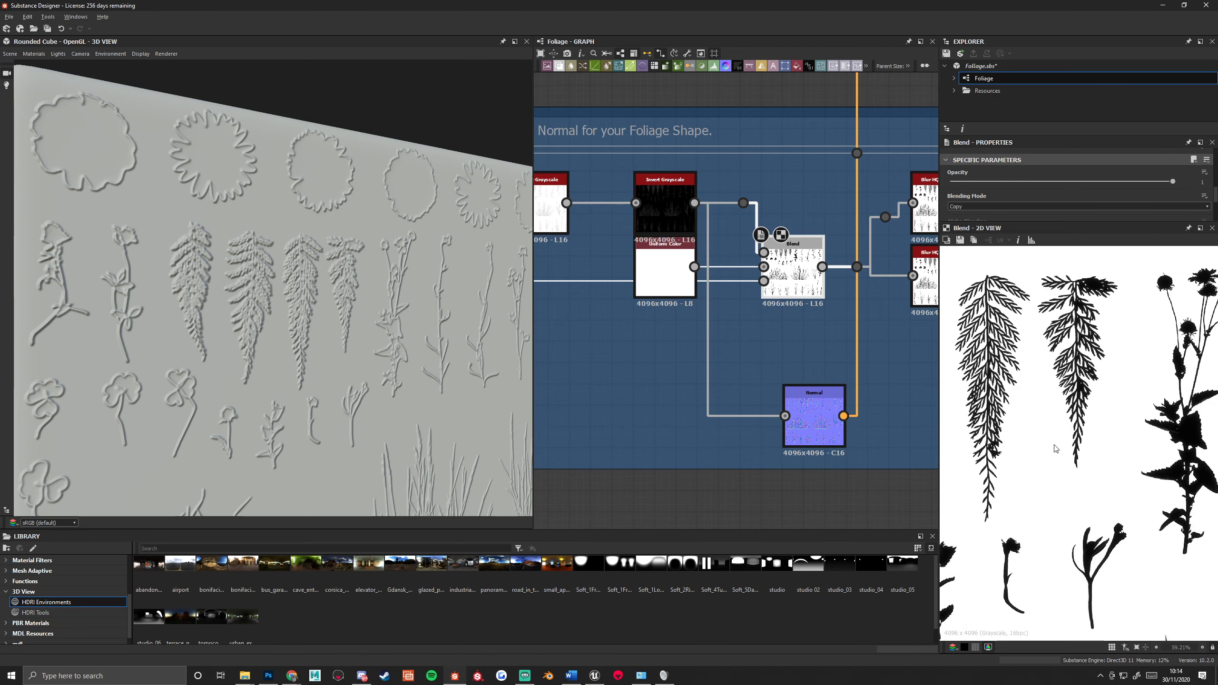
{"action": "middle_click_drag", "start_coordinate": [932, 336], "coordinate": [856, 343]}
{"action": "middle_click_drag", "start_coordinate": [1203, 249], "coordinate": [1116, 307]}
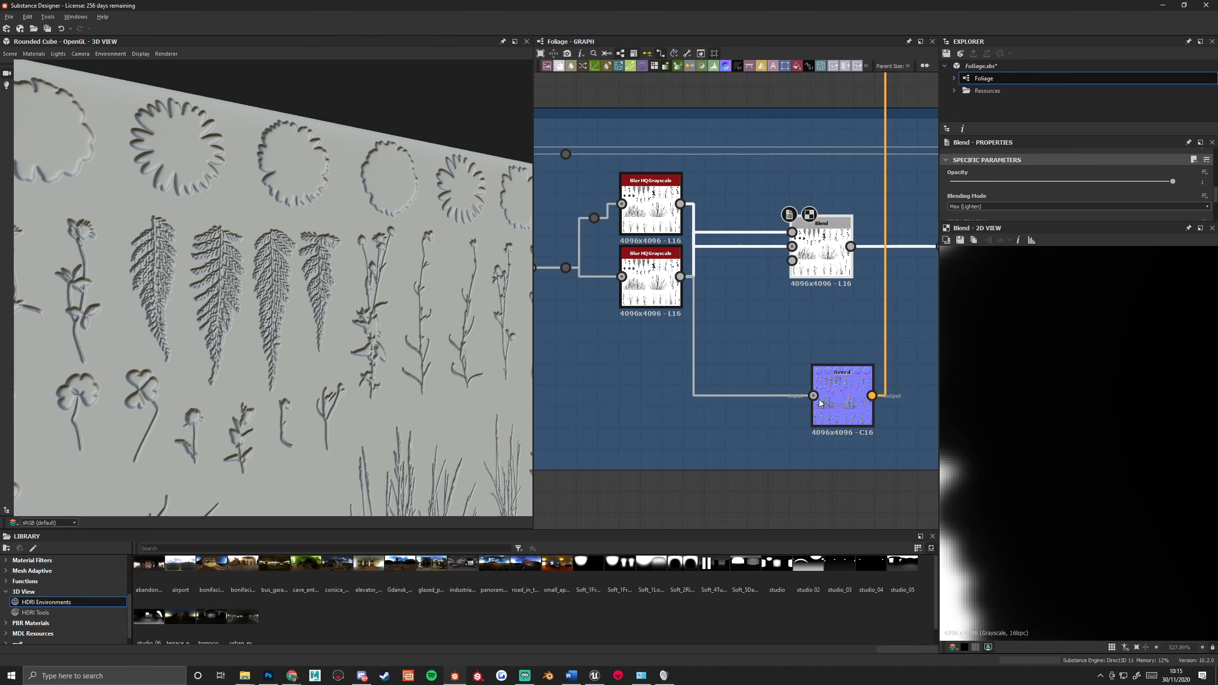
Wire the Blend output into the Normal node and cut the lower Blur HQ Grayscale Intensity from 0.72 to 0.32.
{"action": "left_click_drag", "start_coordinate": [813, 396], "coordinate": [850, 247]}
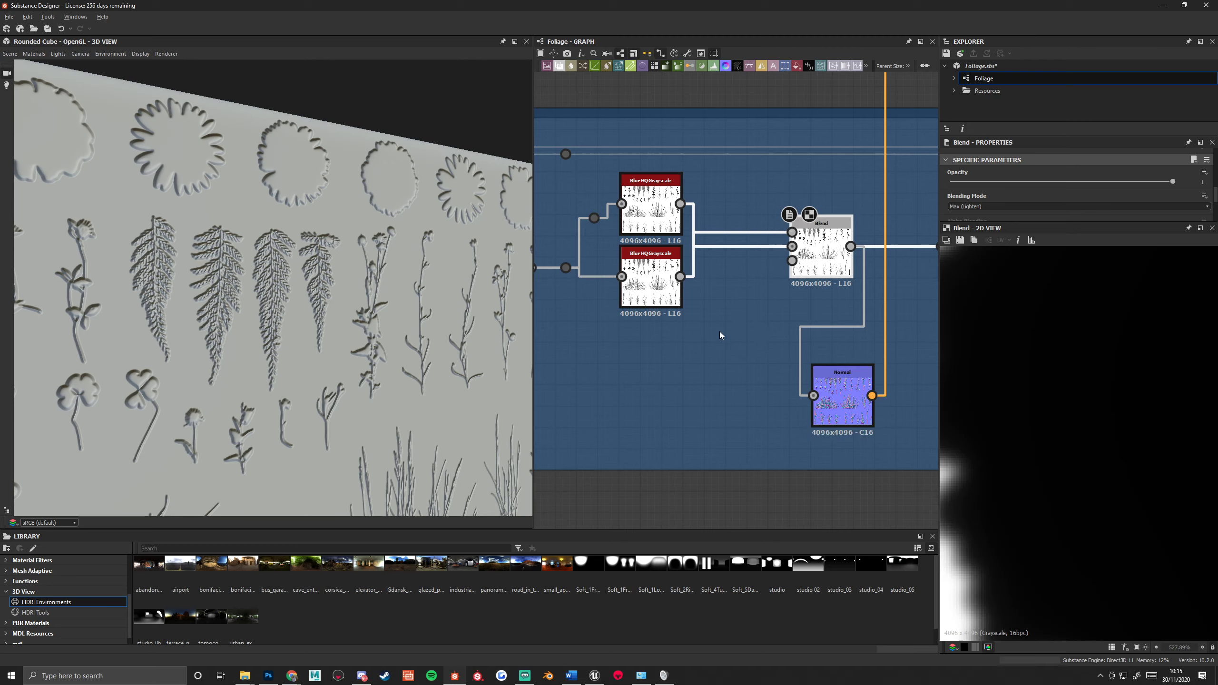
{"action": "left_click", "coordinate": [657, 254]}
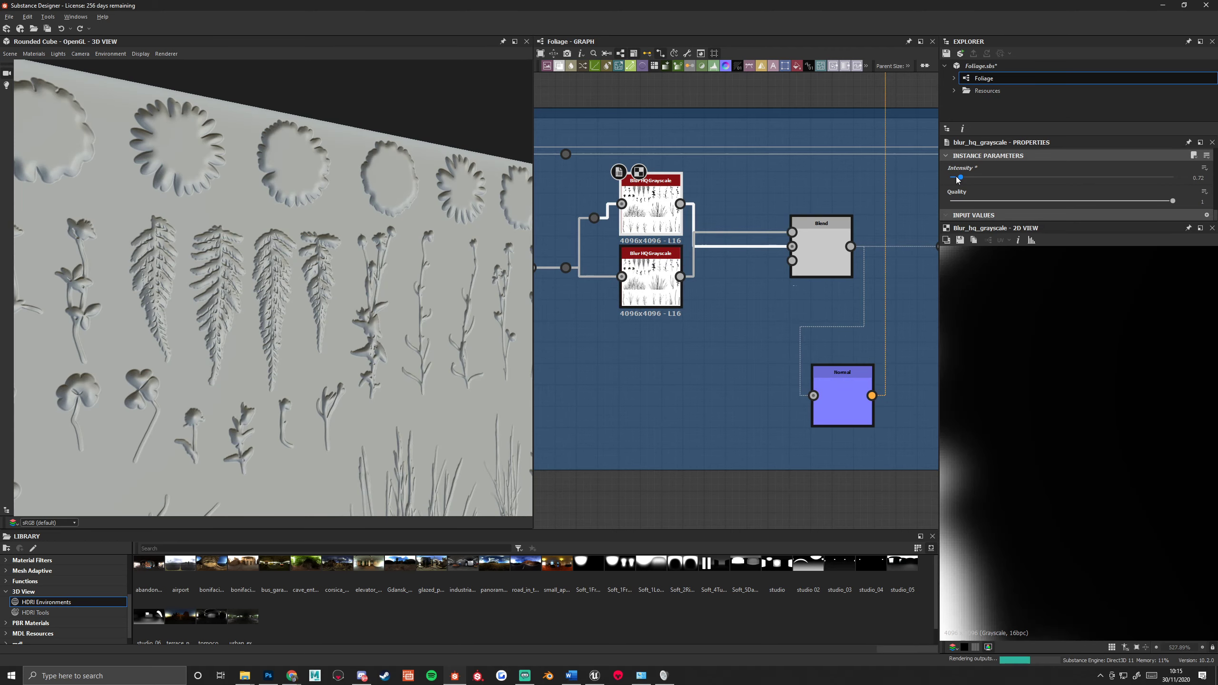
{"action": "left_click_drag", "start_coordinate": [957, 179], "coordinate": [955, 179]}
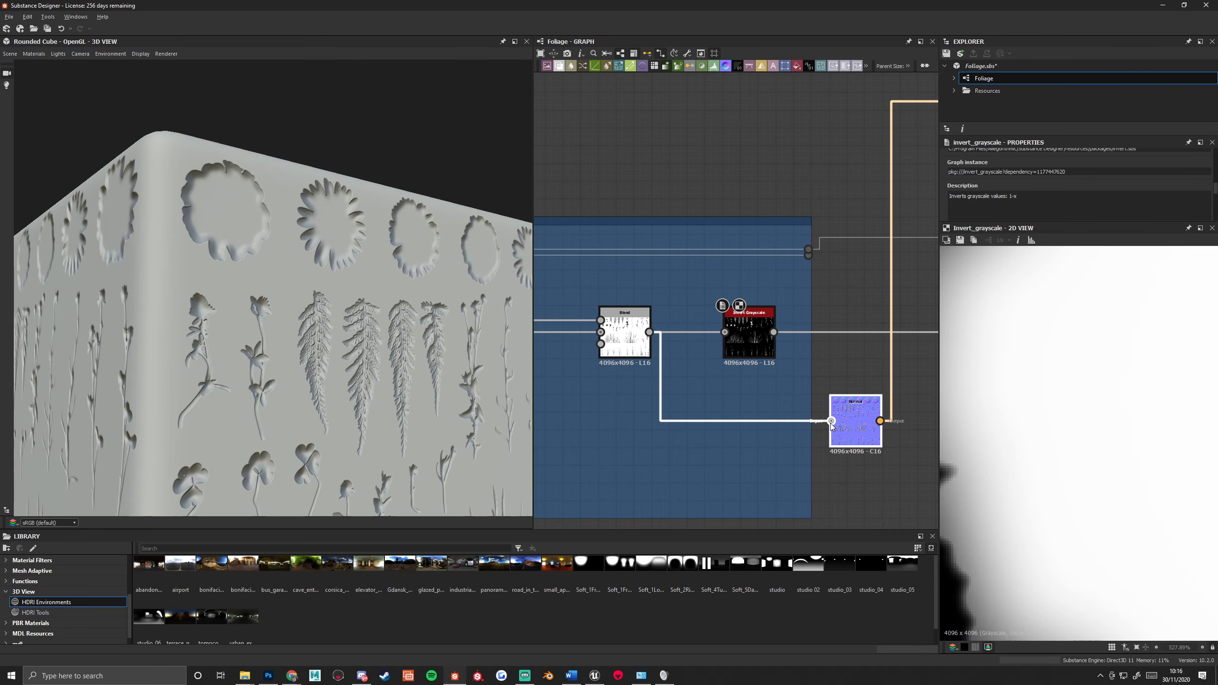
Connect the Invert Grayscale output to the Normal node's input and inspect the Invert Grayscale node.
{"action": "left_click_drag", "start_coordinate": [831, 424], "coordinate": [762, 344]}
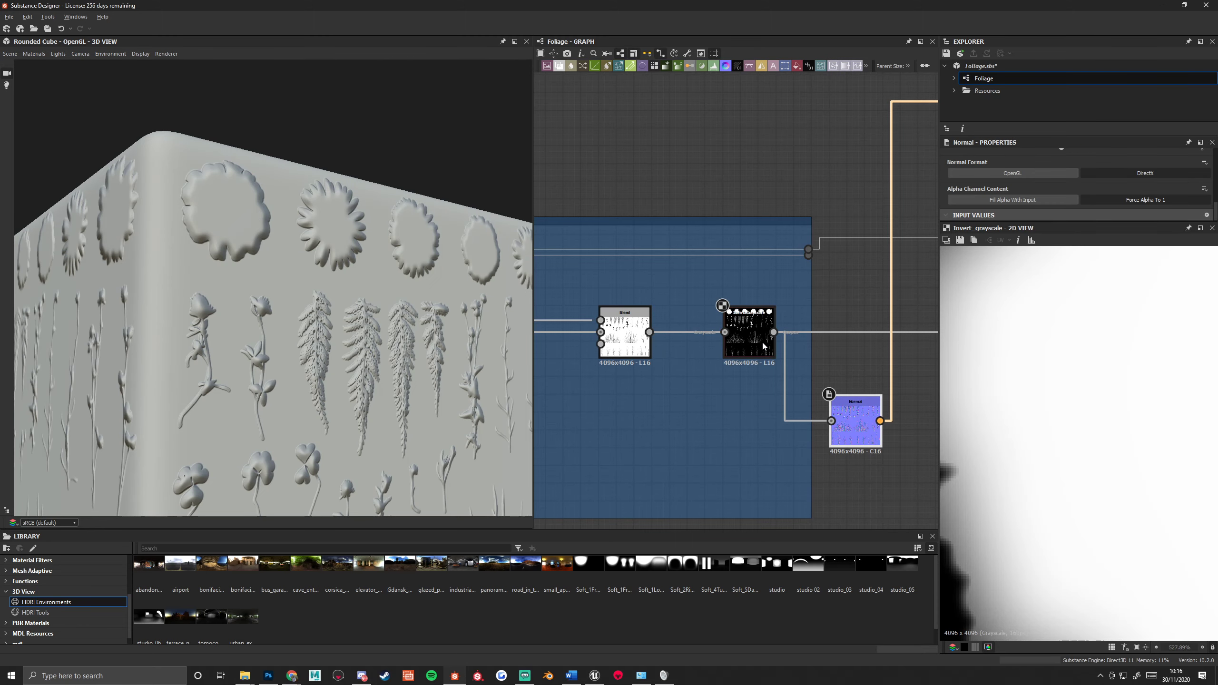
{"action": "left_click", "coordinate": [762, 344]}
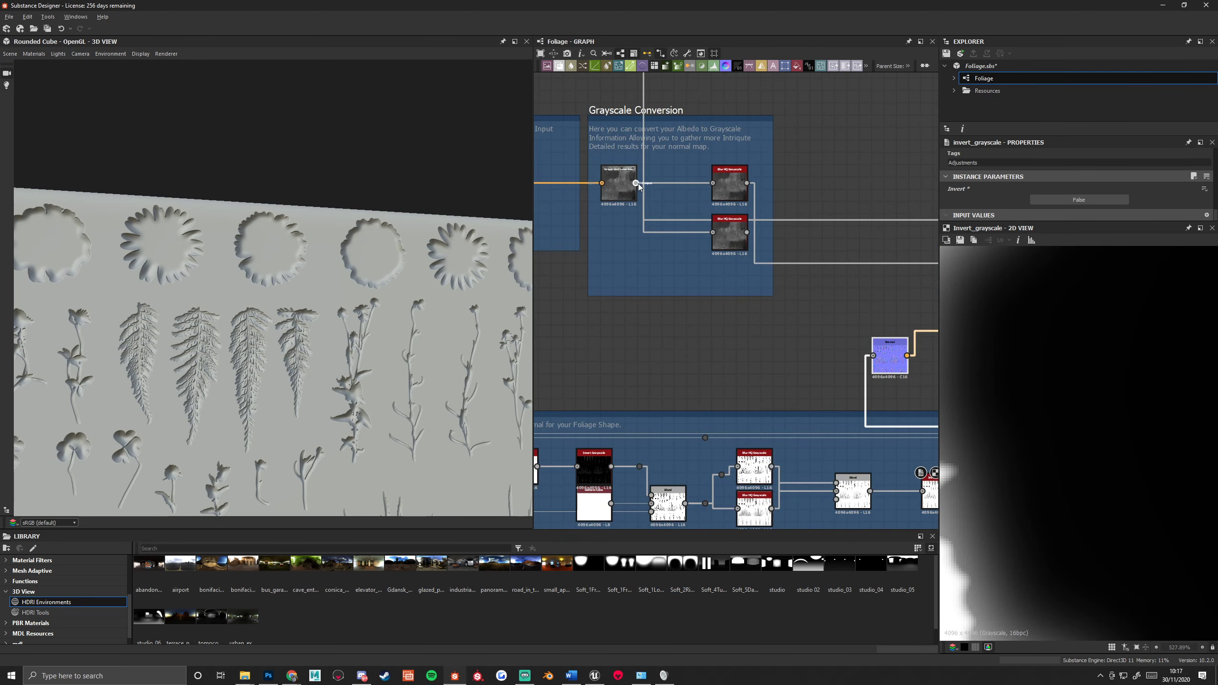
Feed the Grayscale Conversion output into the Normal node, zoom in on the daisy, and preview the blurred conversion.
{"action": "left_click_drag", "start_coordinate": [635, 183], "coordinate": [873, 355]}
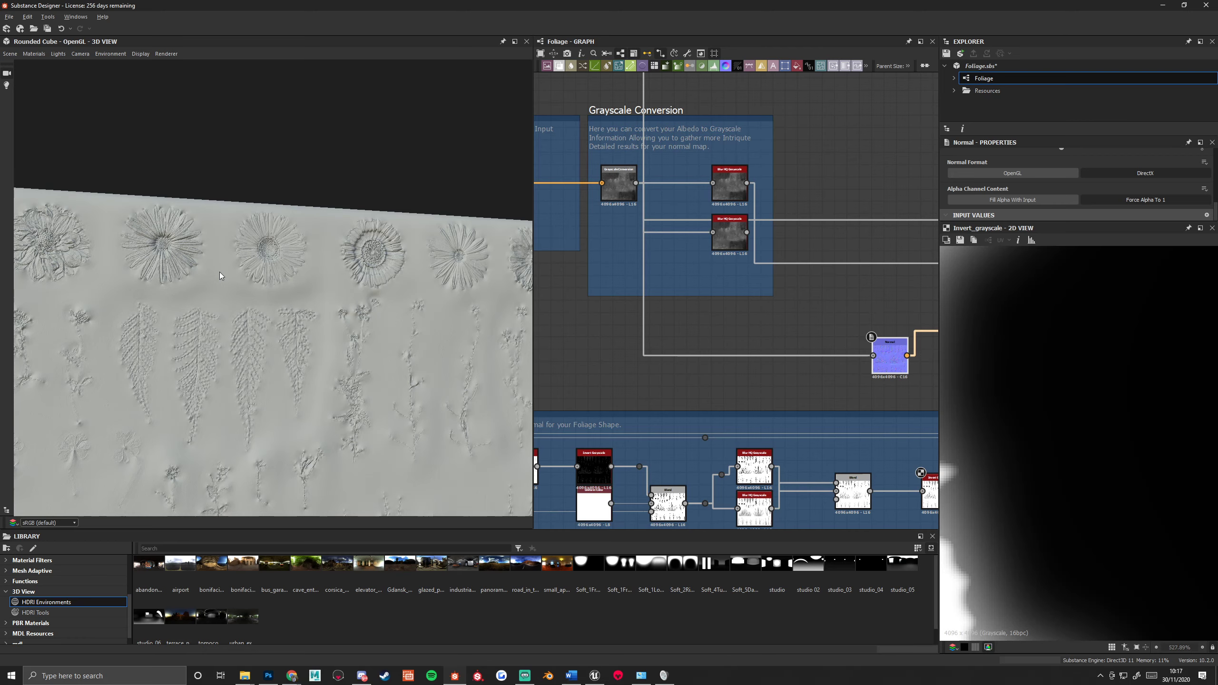
{"action": "right_click_drag", "start_coordinate": [219, 273], "coordinate": [308, 269]}
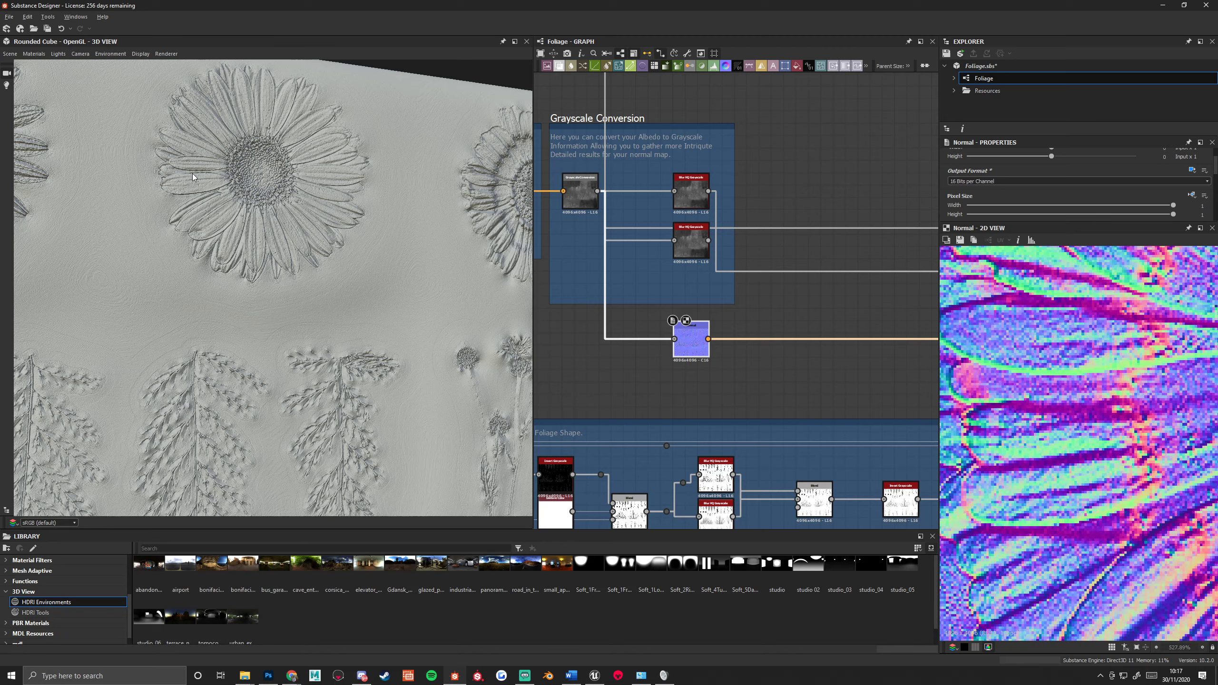
{"action": "left_click", "coordinate": [691, 195]}
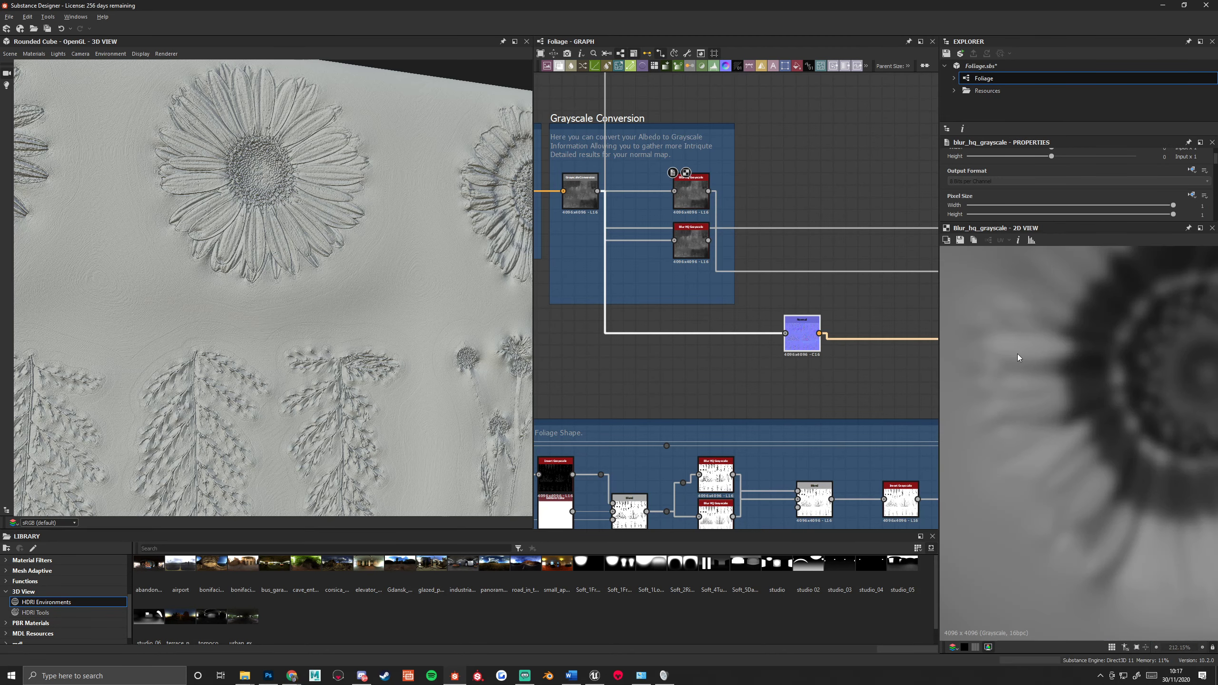
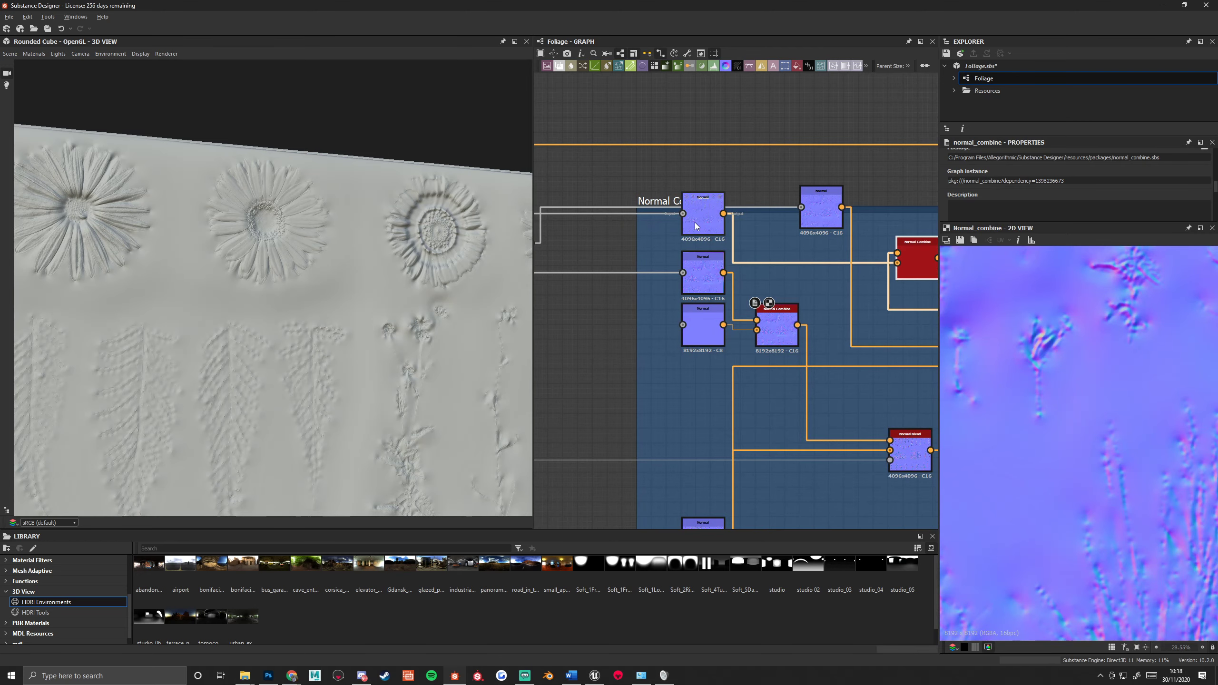
Zoom out the Foliage graph to view the finished Normal Combine frame.
{"action": "scroll", "coordinate": [695, 223], "scroll_direction": "down", "scroll_amount": 3}
Bring the Grayscale Conversion frame into view, select its outgoing link, and inspect the lower Normal node.
{"action": "middle_click_drag", "start_coordinate": [687, 225], "coordinate": [810, 253]}
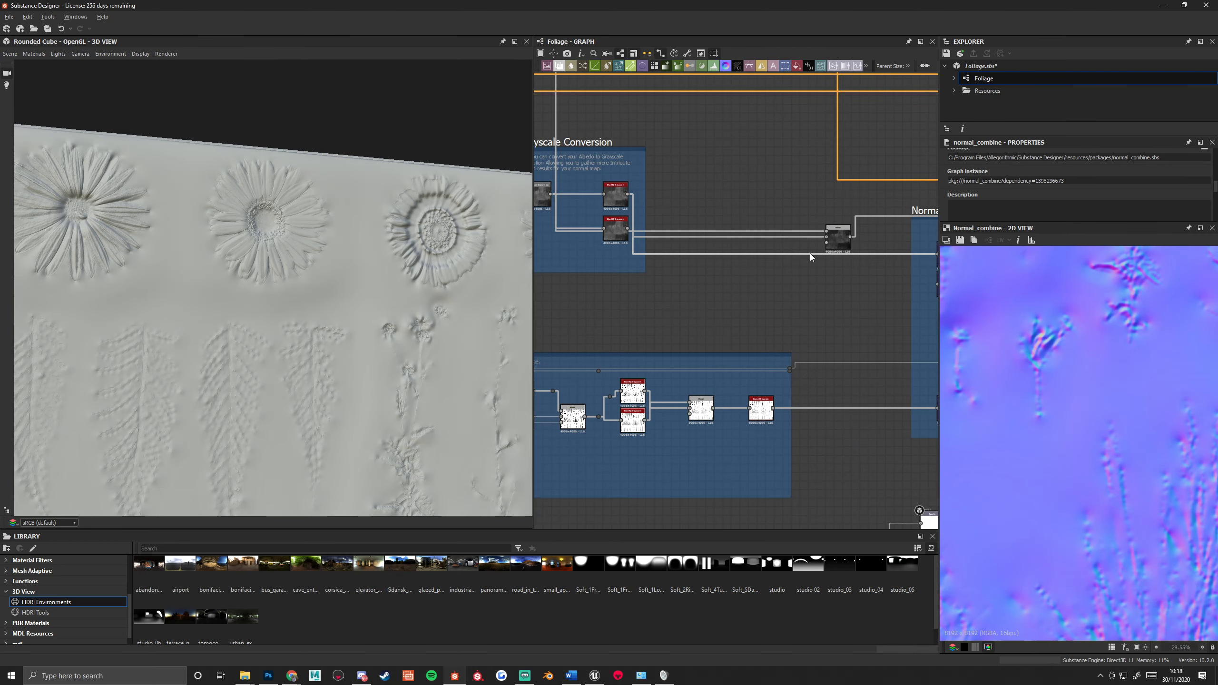
{"action": "left_click", "coordinate": [809, 253]}
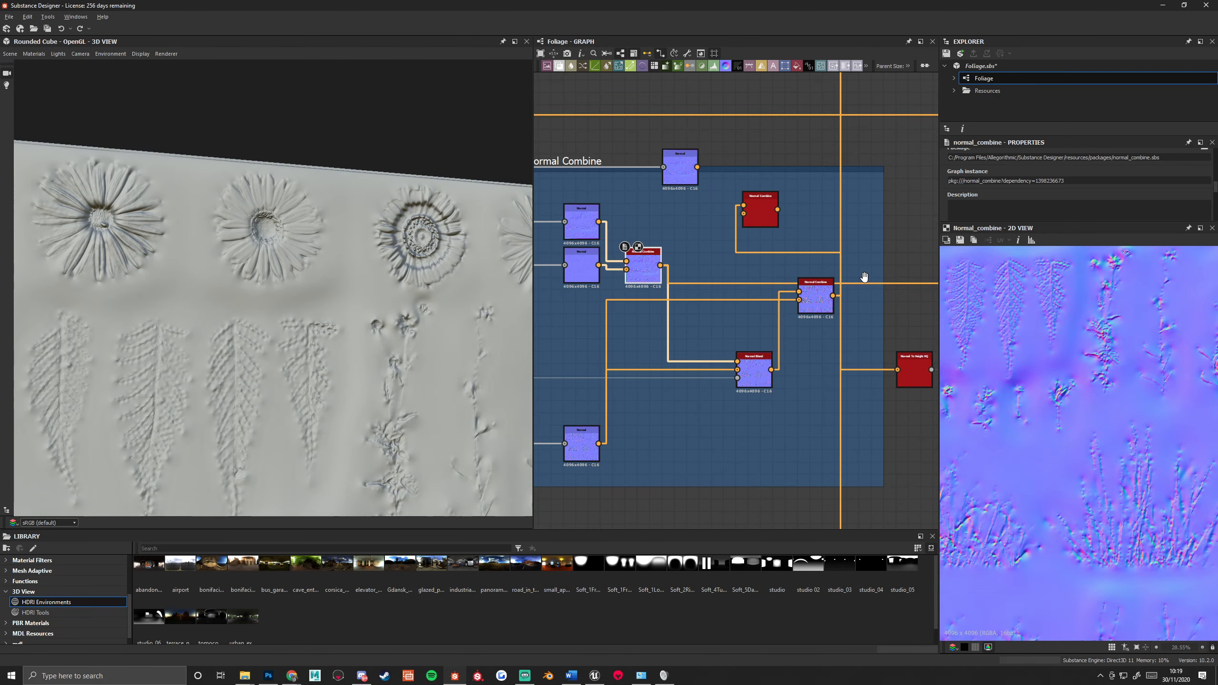
{"action": "scroll", "coordinate": [864, 276], "scroll_direction": "down", "scroll_amount": 3}
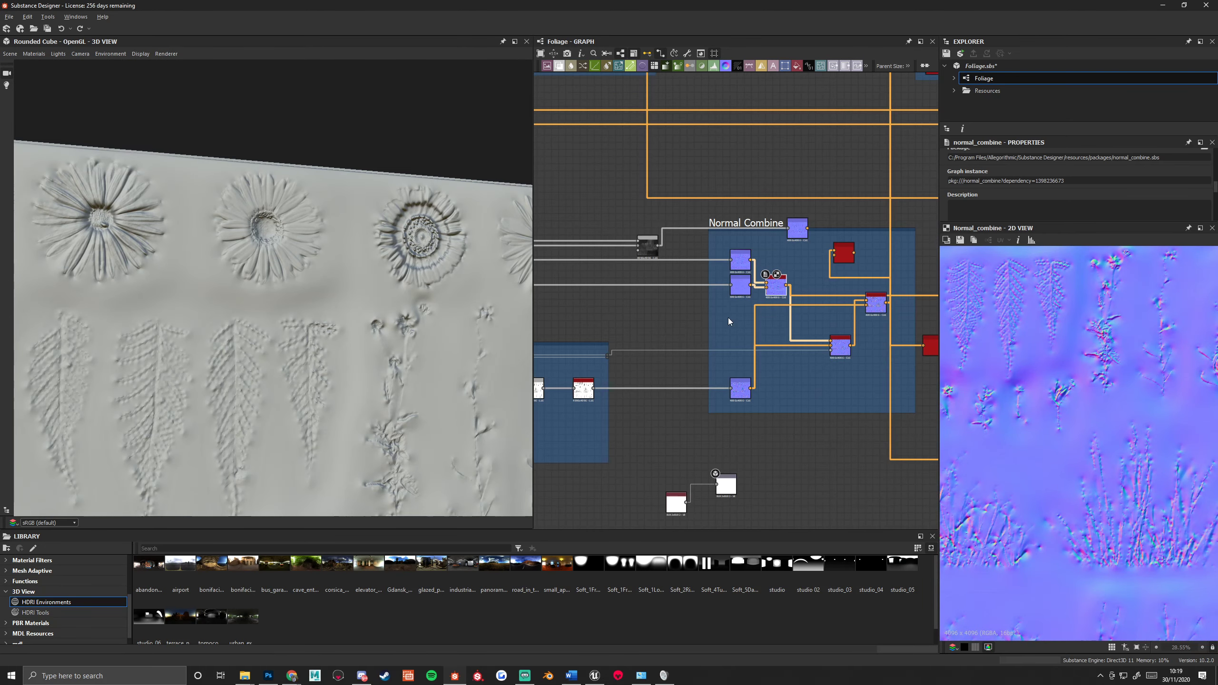
{"action": "left_click", "coordinate": [681, 334]}
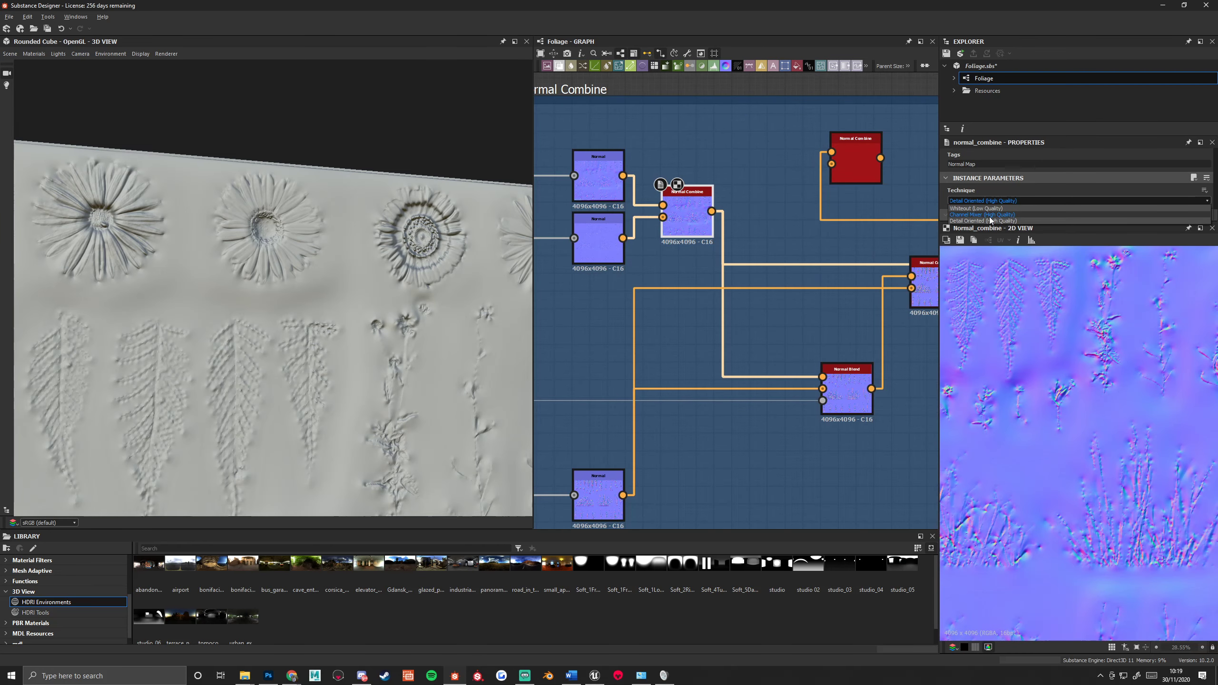
Keep Detail Oriented (High Quality) as the combine technique and select the Normal Blend node.
{"action": "left_click", "coordinate": [995, 219]}
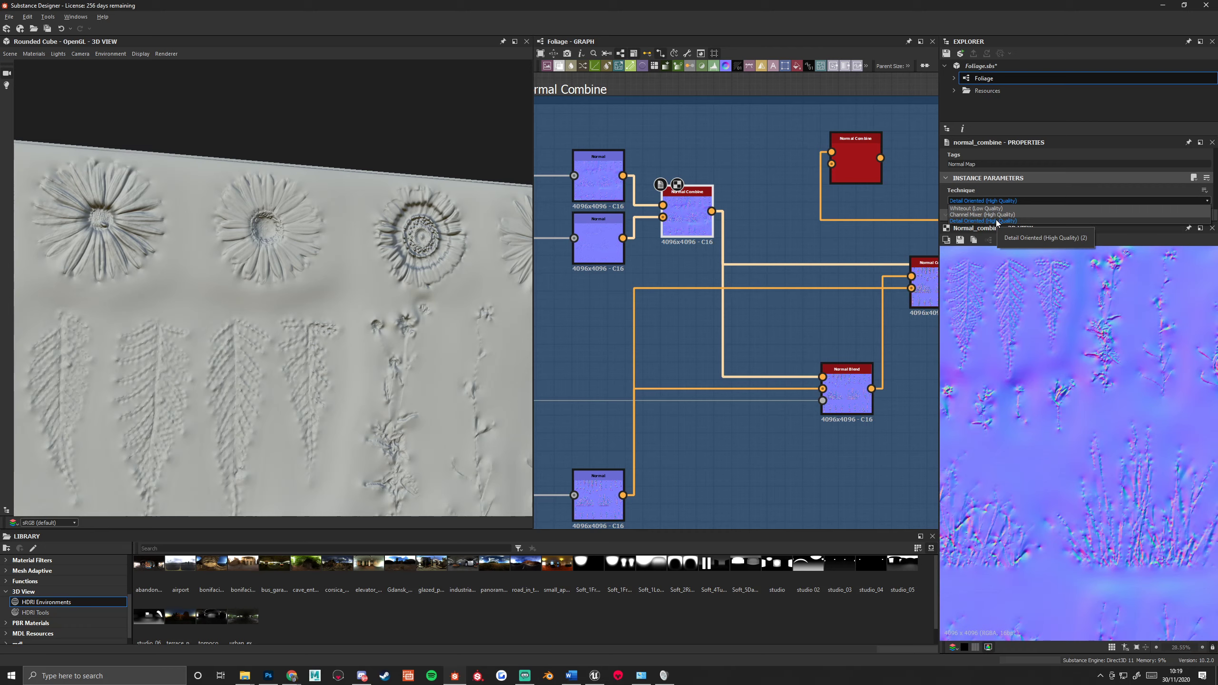
{"action": "middle_click_drag", "start_coordinate": [760, 246], "coordinate": [758, 187]}
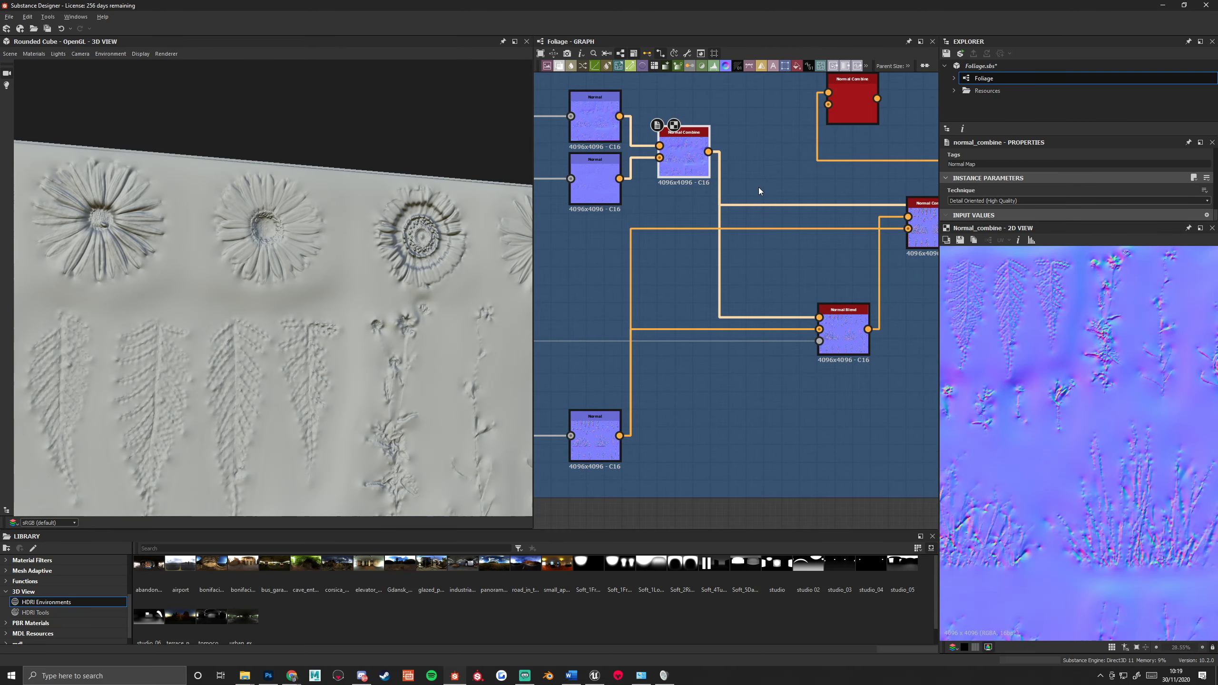
{"action": "left_click", "coordinate": [843, 331]}
{"action": "scroll", "coordinate": [834, 336], "scroll_direction": "down", "scroll_amount": 2}
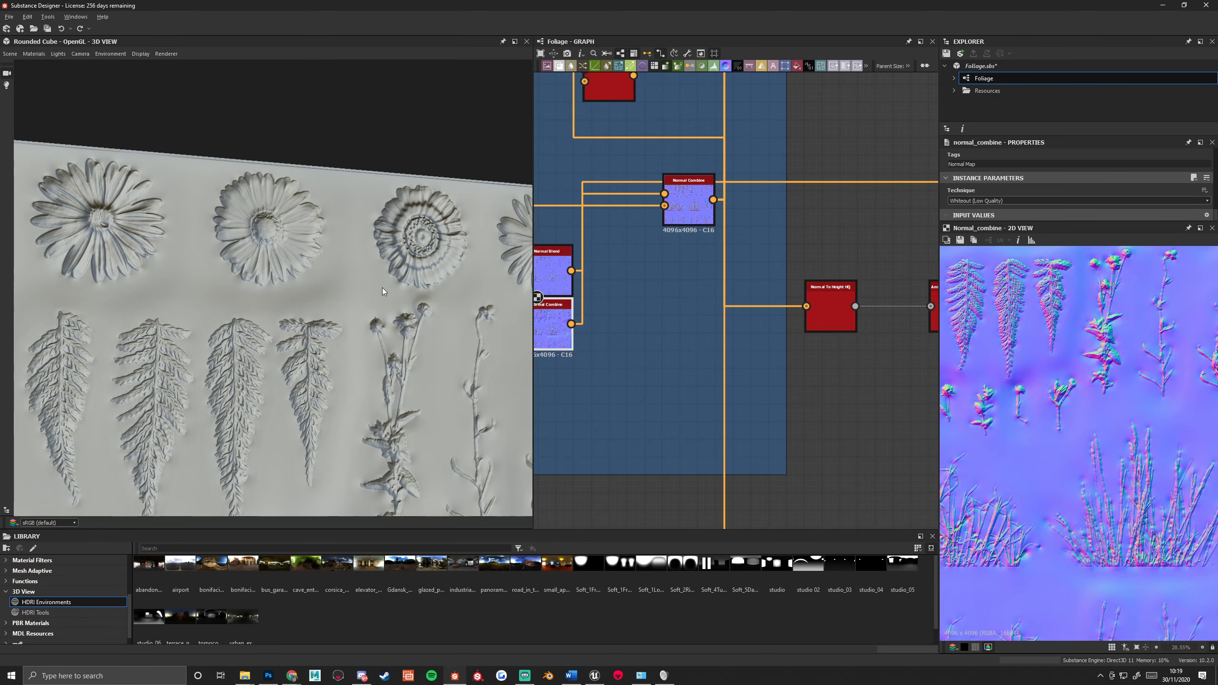
Undo the last link connection and preview the Normal Blend output in the 2D view.
{"action": "key", "text": "ctrl+y"}
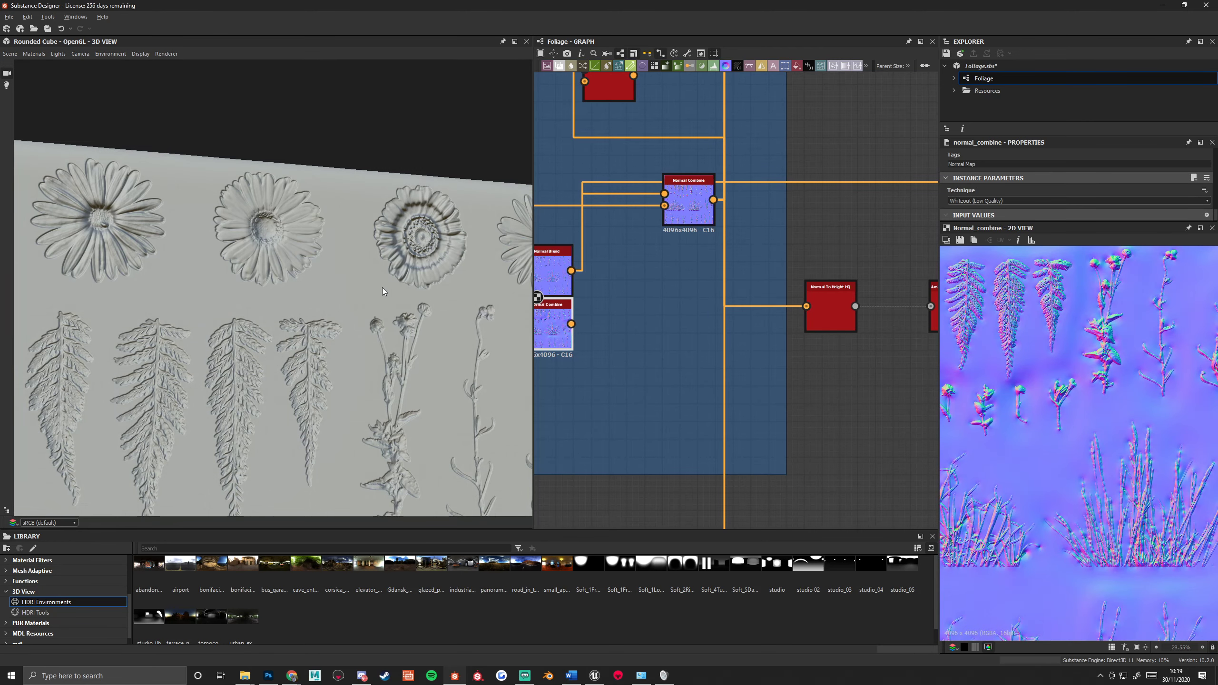
{"action": "double_click", "coordinate": [552, 275]}
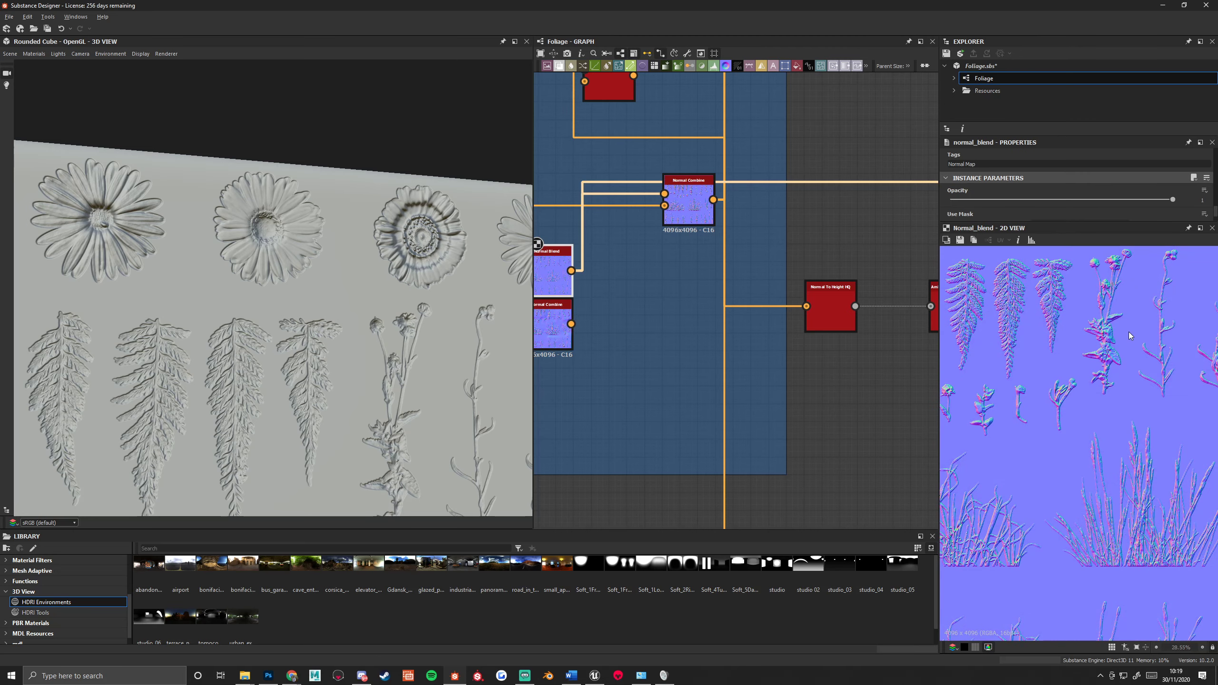
{"action": "scroll", "coordinate": [1128, 332], "scroll_direction": "up", "scroll_amount": 5}
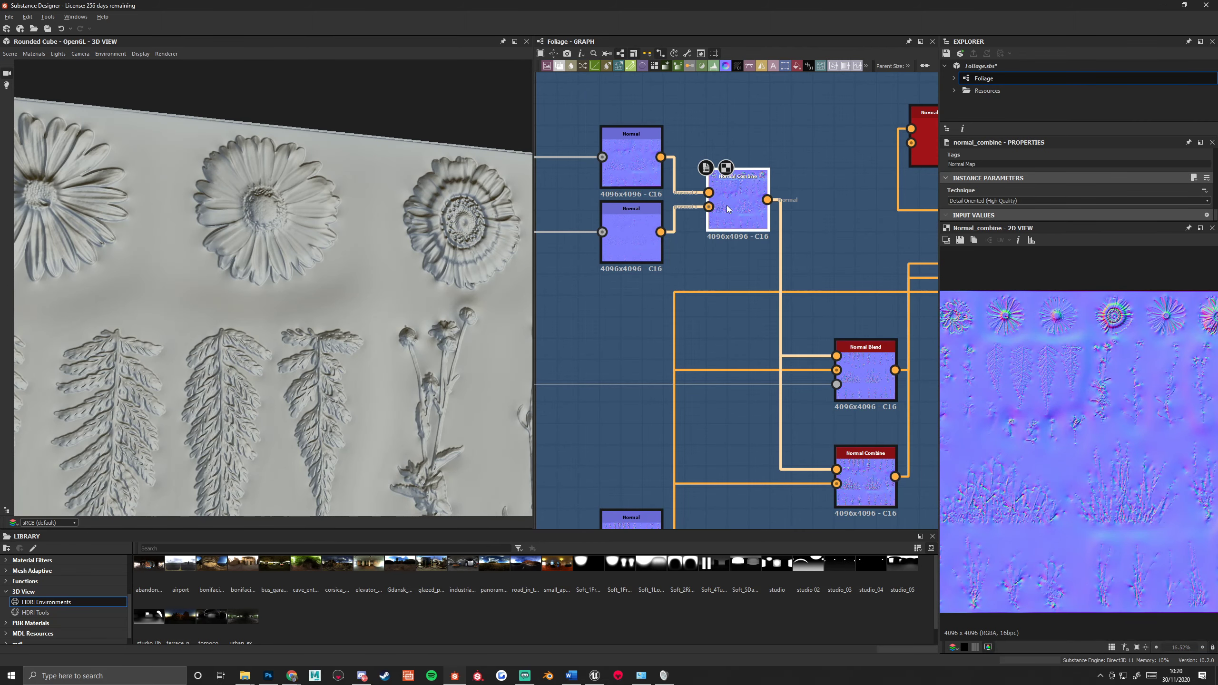
Preview the lower Normal input map in the 2D view and zoom the graph out.
{"action": "double_click", "coordinate": [645, 379]}
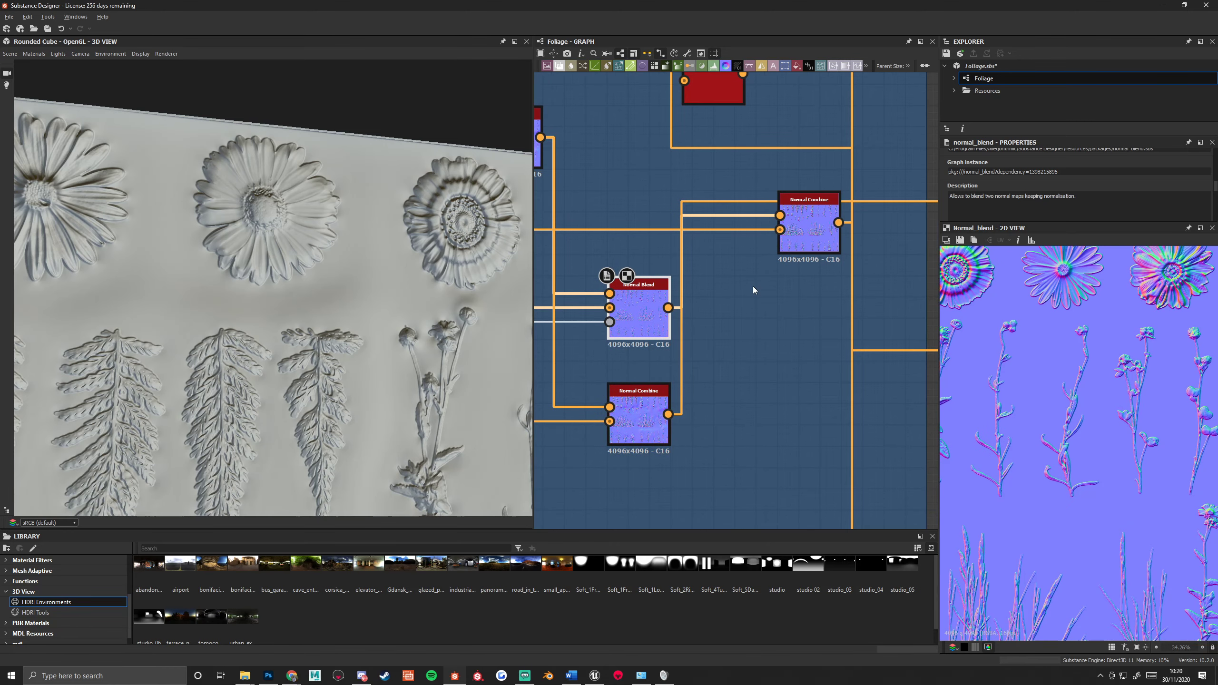
{"action": "scroll", "coordinate": [753, 288], "scroll_direction": "down", "scroll_amount": 3}
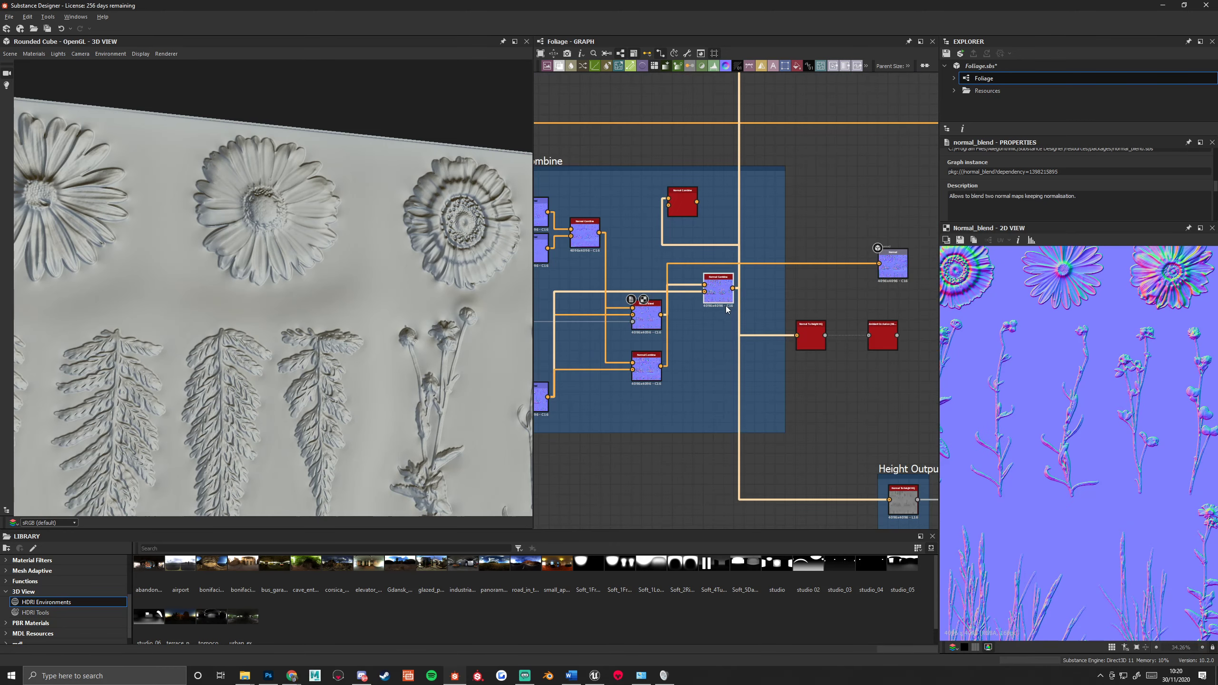
Move the Normal Combine node up and to the right in the graph.
{"action": "left_click_drag", "start_coordinate": [713, 288], "coordinate": [742, 277]}
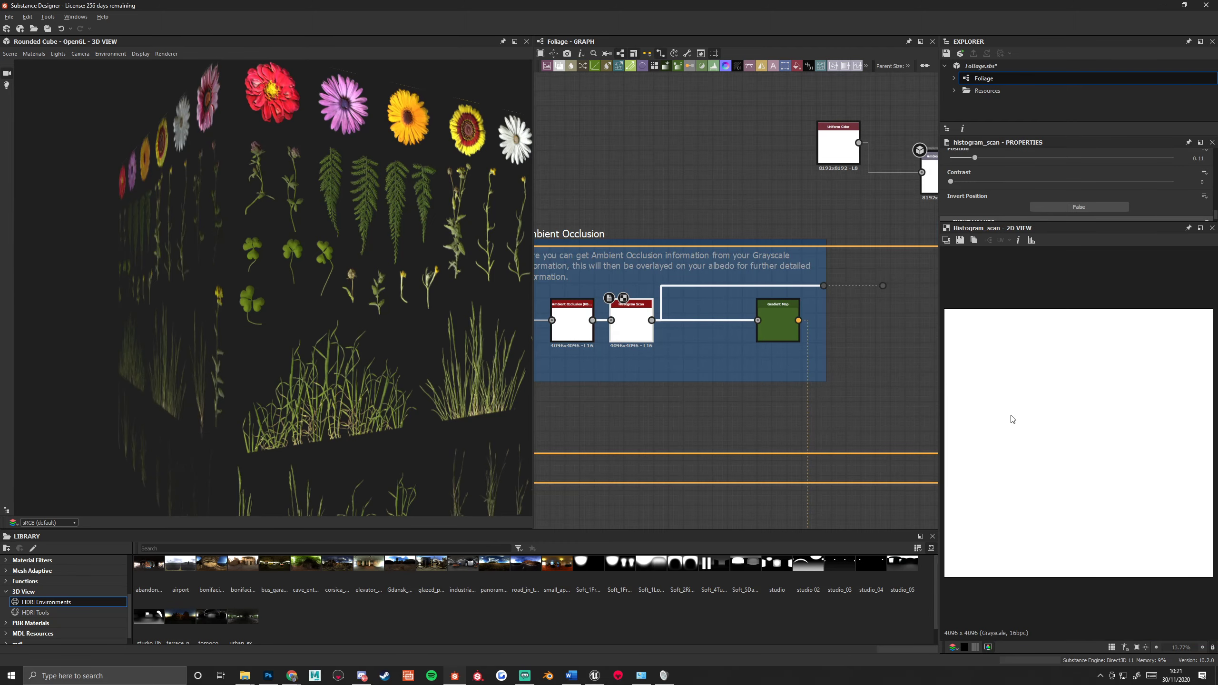
{"action": "scroll", "coordinate": [1012, 419], "scroll_direction": "down", "scroll_amount": 2}
{"action": "scroll", "coordinate": [987, 209], "scroll_direction": "up", "scroll_amount": 3}
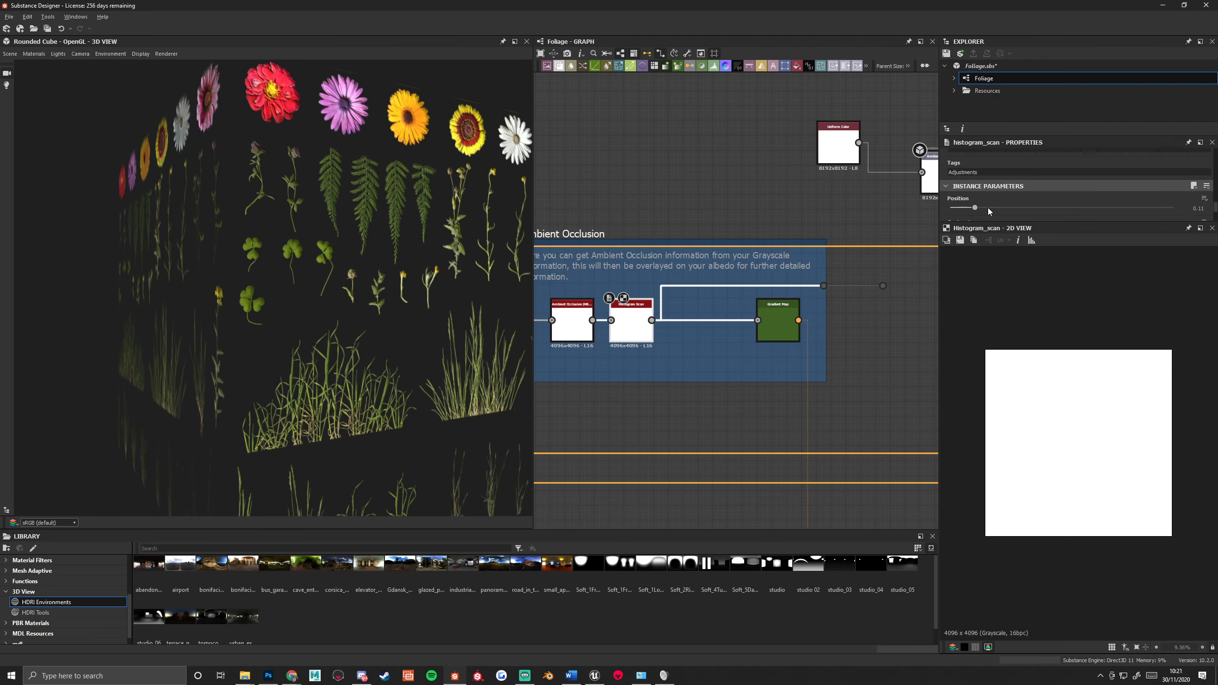
{"action": "scroll", "coordinate": [987, 210], "scroll_direction": "down", "scroll_amount": 1}
Raise the Ambient Occlusion Histogram Scan Position to about 0.62 and preview the Gradient Map.
{"action": "left_click", "coordinate": [989, 179]}
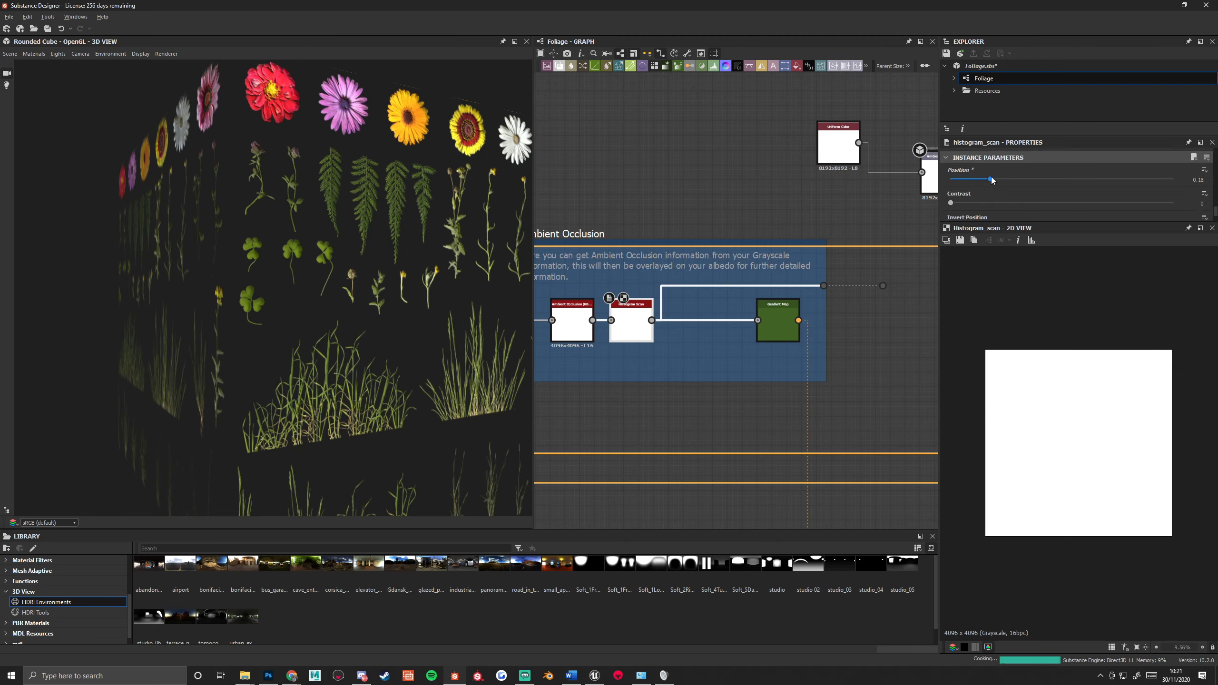
{"action": "left_click_drag", "start_coordinate": [990, 179], "coordinate": [1153, 178]}
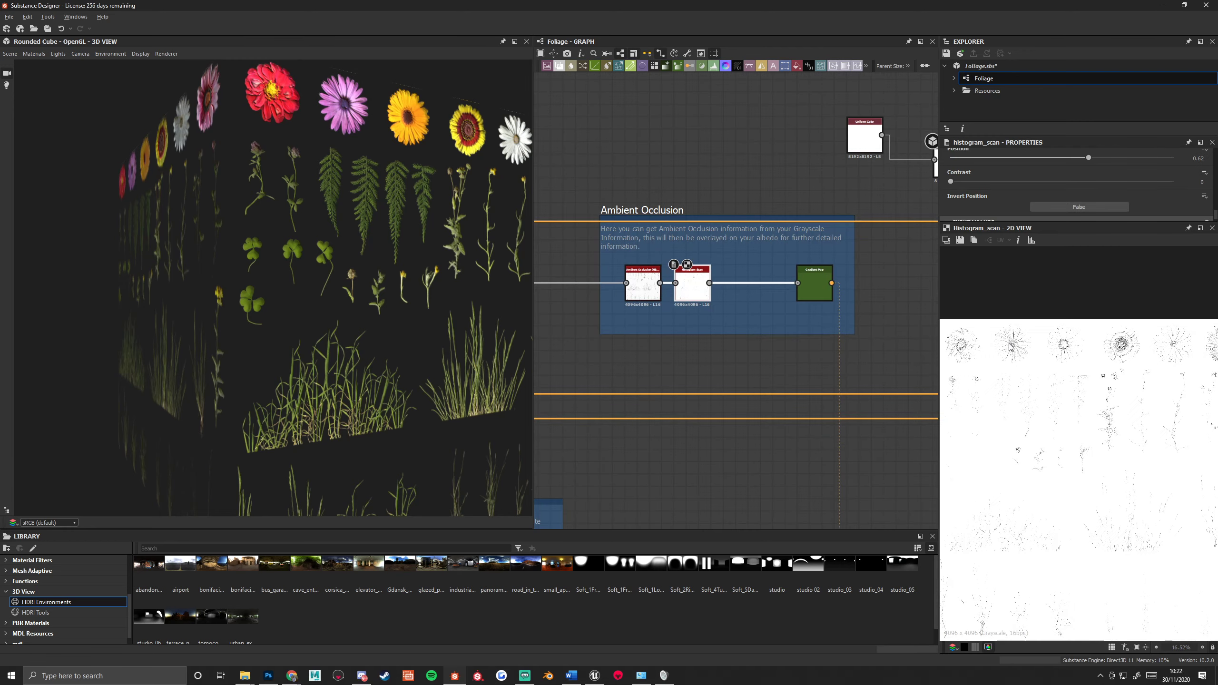
{"action": "scroll", "coordinate": [1133, 336], "scroll_direction": "up", "scroll_amount": 6}
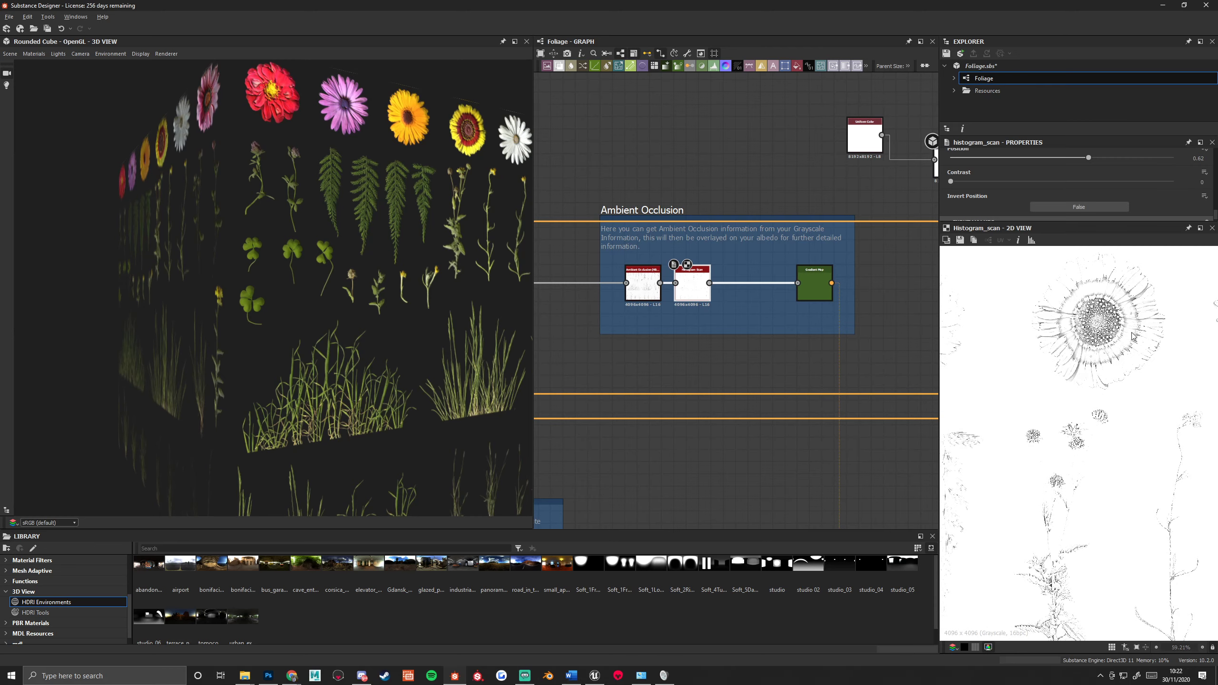
{"action": "double_click", "coordinate": [814, 287]}
Pan the graph from the Gradient Map preview toward the Curvature frames.
{"action": "scroll", "coordinate": [1077, 382], "scroll_direction": "down", "scroll_amount": 5}
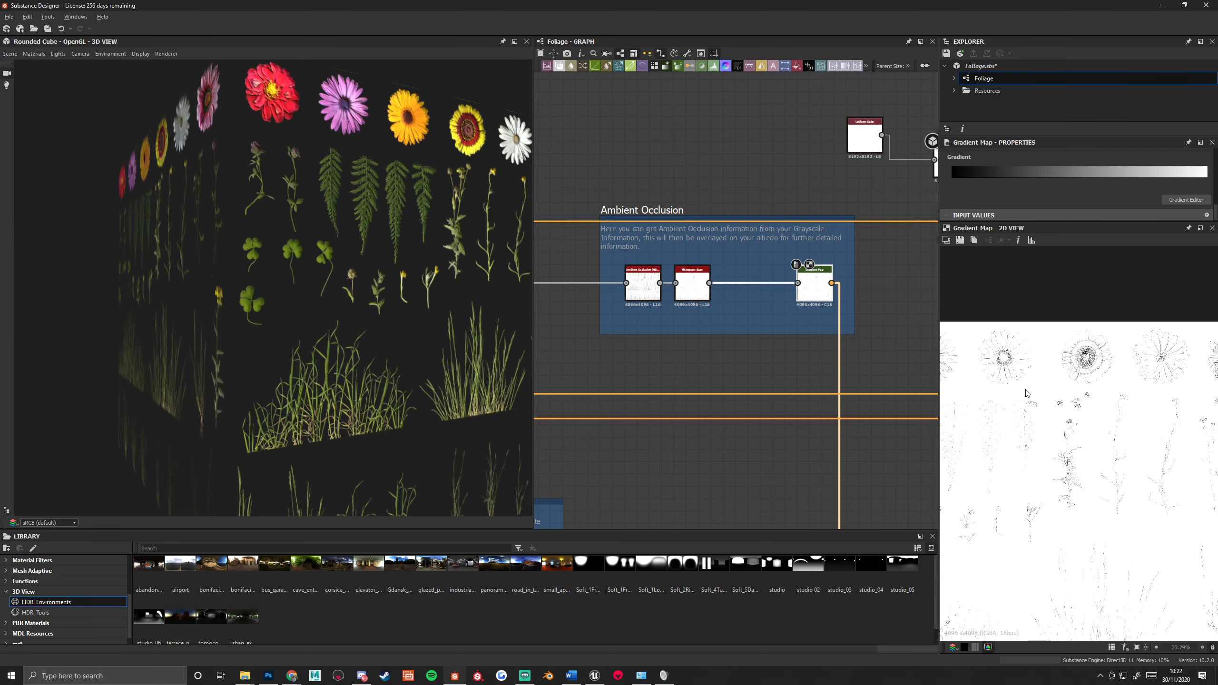
{"action": "middle_click_drag", "start_coordinate": [782, 445], "coordinate": [519, 332]}
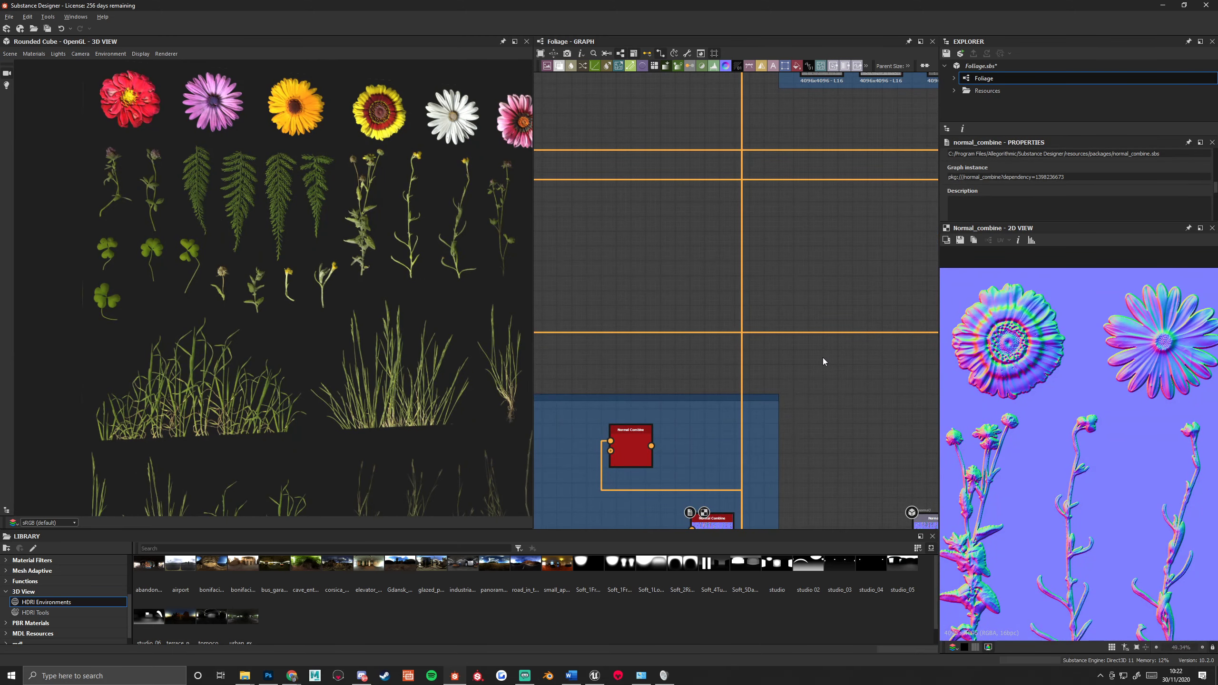
Add a Curvature Smooth node through the 'cu' node search.
{"action": "key", "text": "space"}
{"action": "type", "text": "cu"}
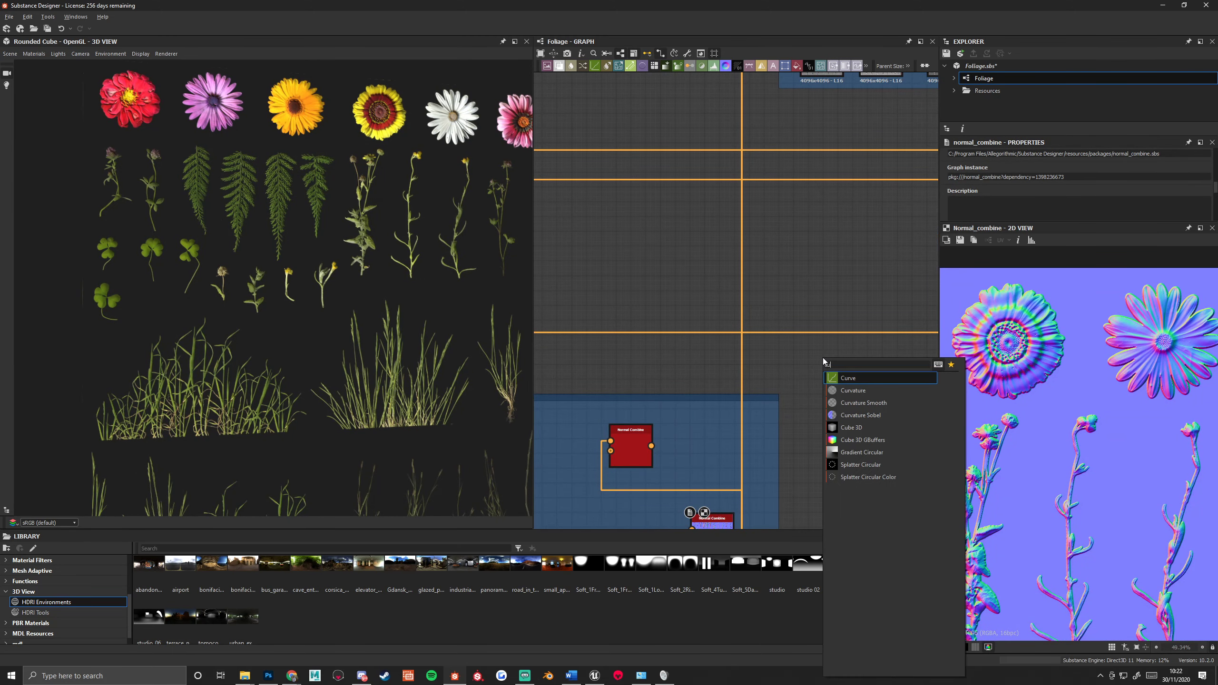
{"action": "key", "text": "Down"}
{"action": "key", "text": "Down"}
{"action": "key", "text": "Return"}
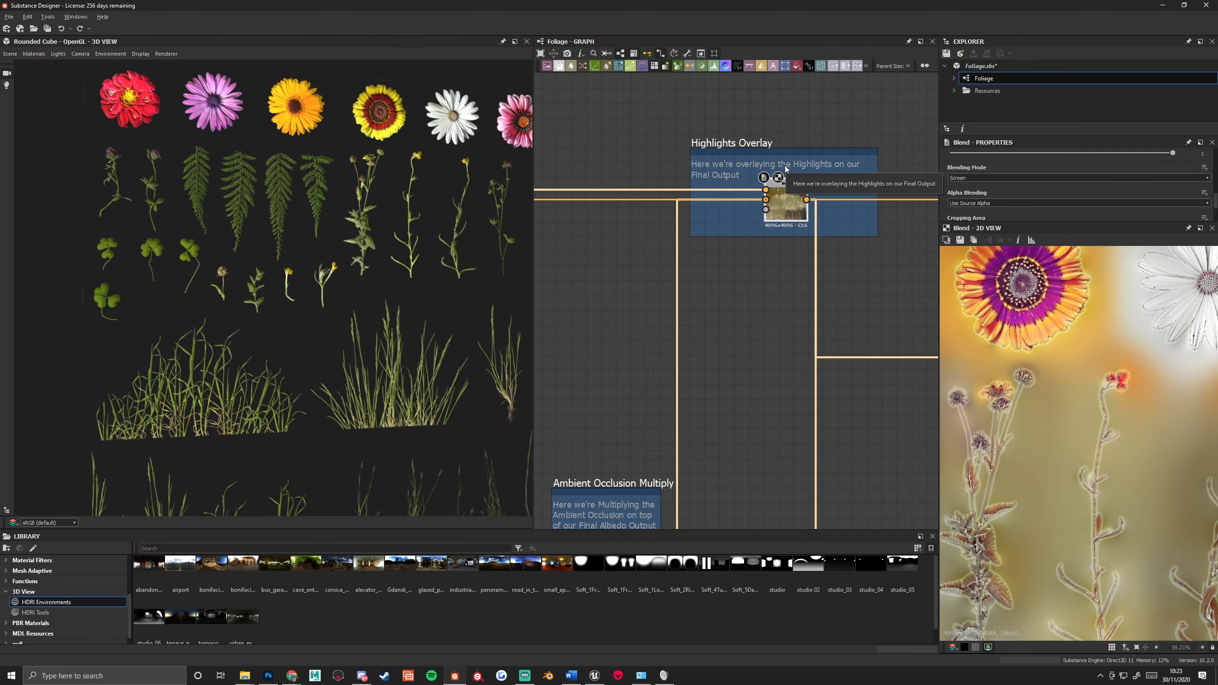
Pan the graph toward the Albedo Output and PBR Validate frames.
{"action": "middle_click_drag", "start_coordinate": [811, 199], "coordinate": [649, 241]}
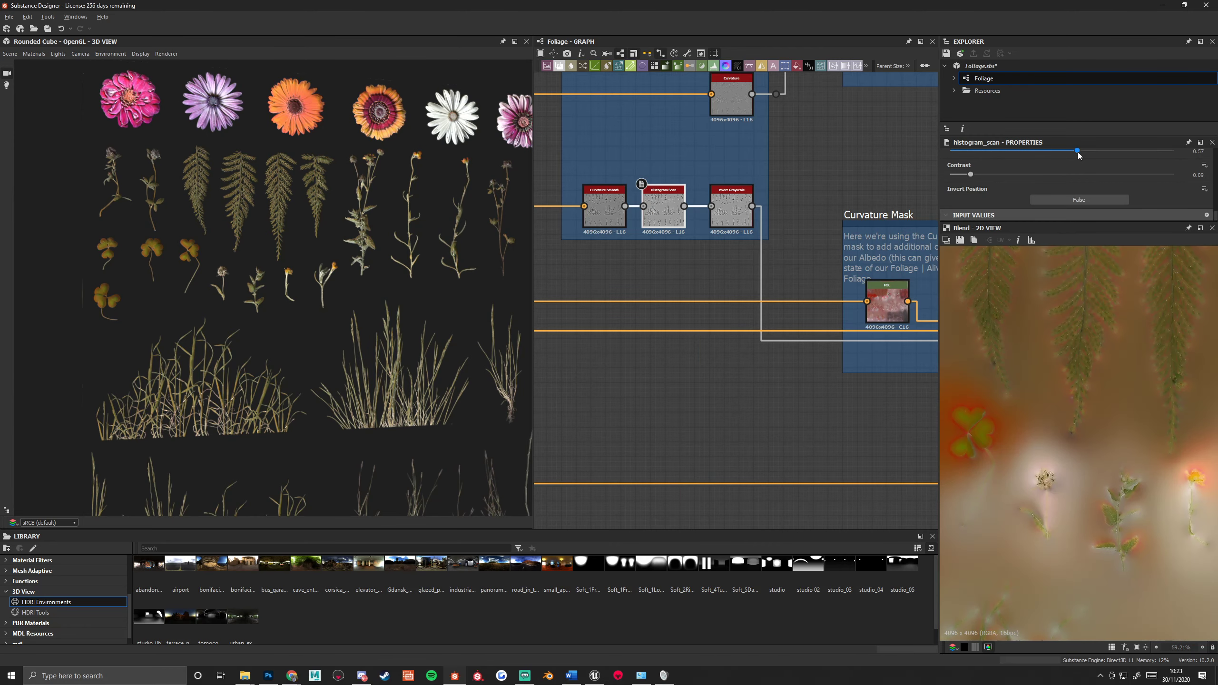
Lower the Curvature Mask Histogram Scan Position to 0.41.
{"action": "left_click_drag", "start_coordinate": [1077, 152], "coordinate": [1034, 153]}
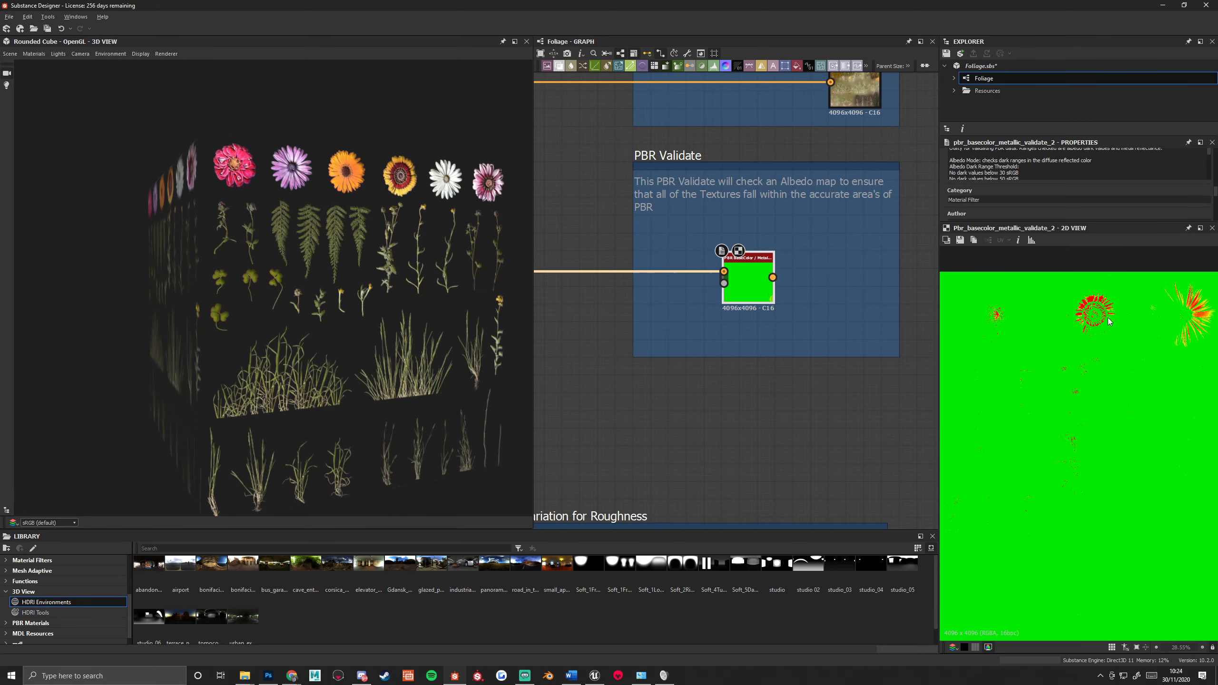
Pan and zoom the graph to the Variation for Roughness frame's Blend and Histogram Range nodes.
{"action": "scroll", "coordinate": [1094, 320], "scroll_direction": "up", "scroll_amount": 3}
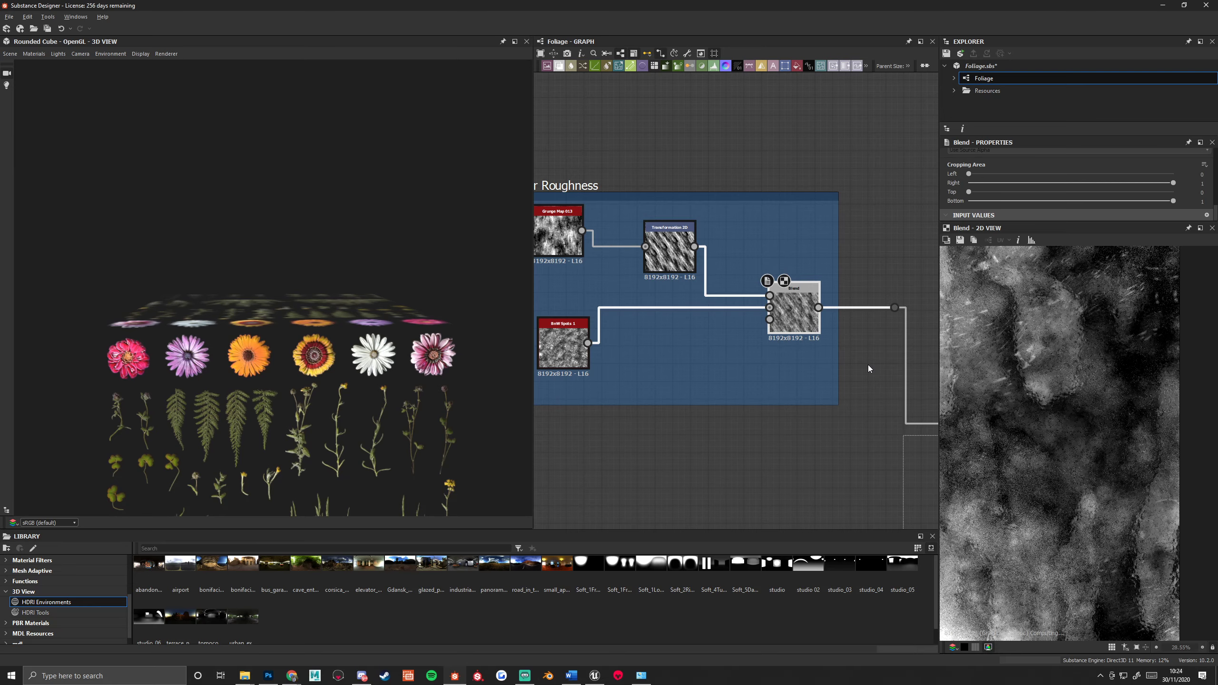
{"action": "middle_click_drag", "start_coordinate": [774, 472], "coordinate": [705, 379]}
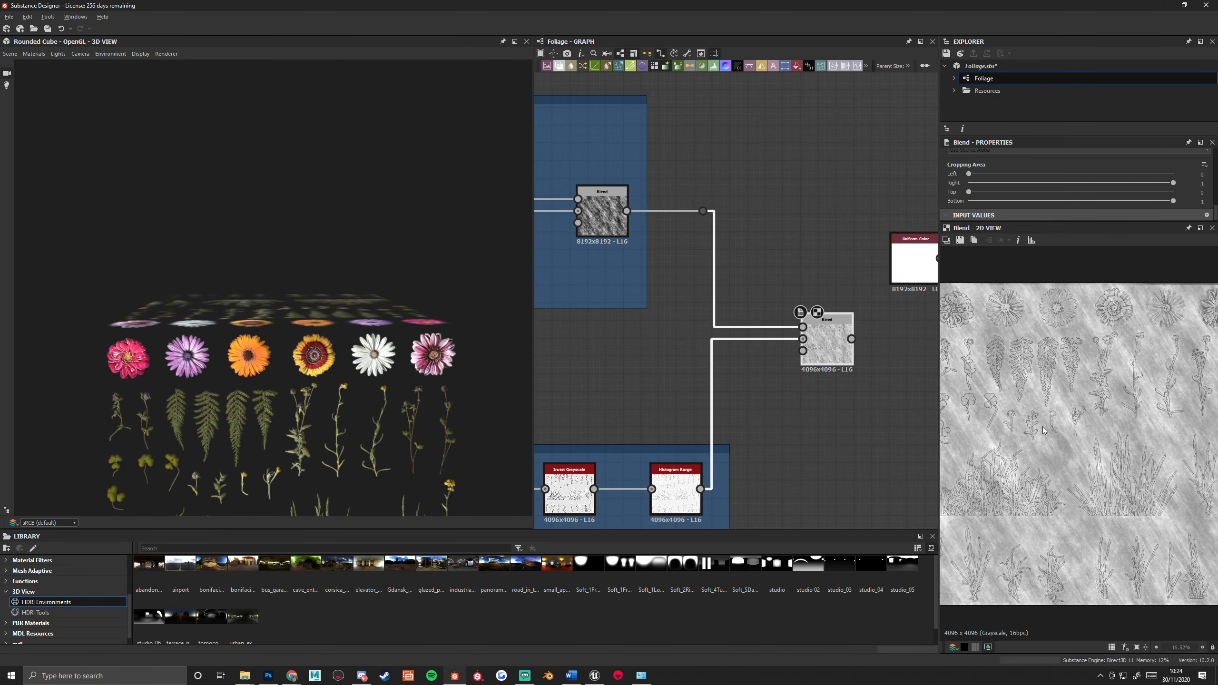
{"action": "scroll", "coordinate": [1042, 426], "scroll_direction": "up", "scroll_amount": 5}
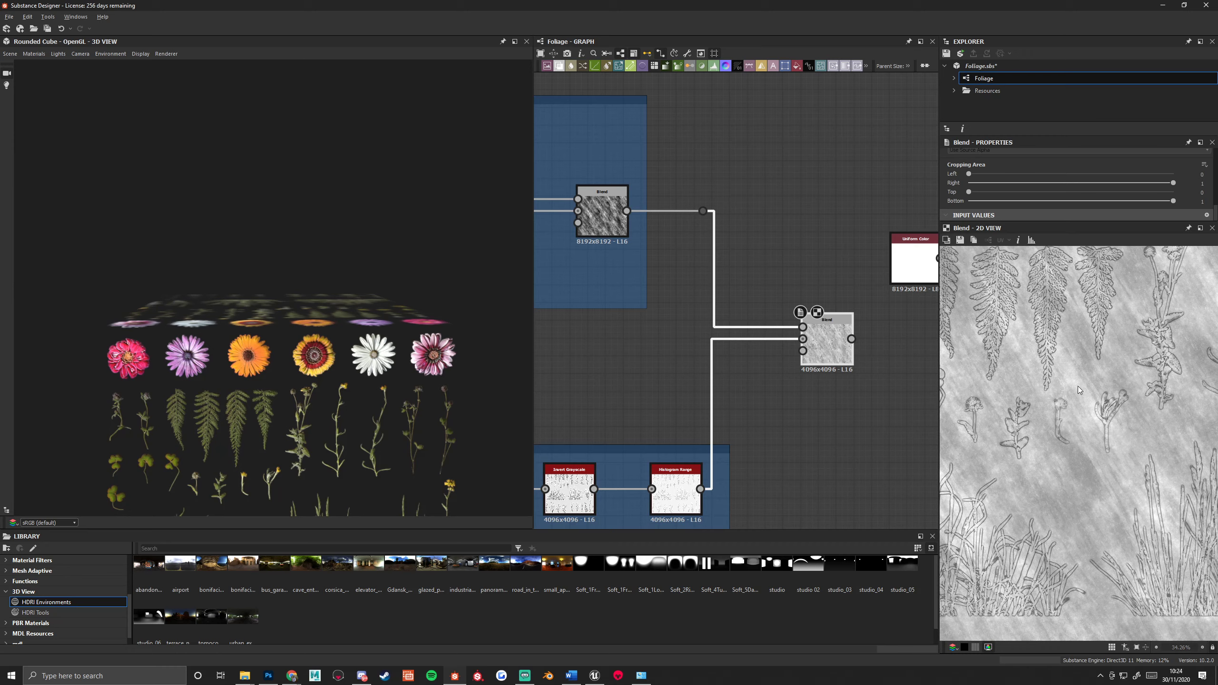